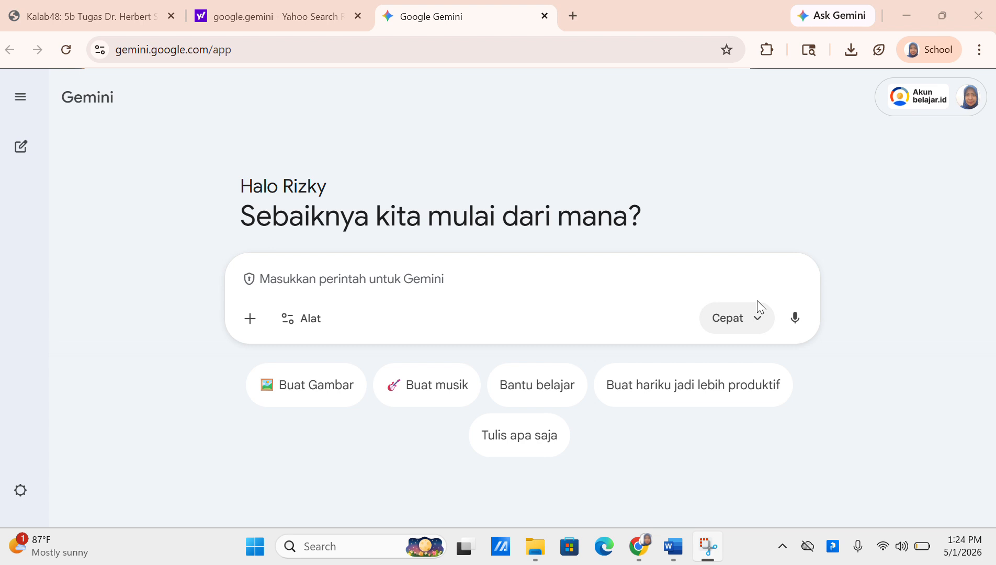
Type a prompt as an SMA grade 11 Biology teacher asking for interactive, enjoyable immune-system learning strategies
click(361, 285)
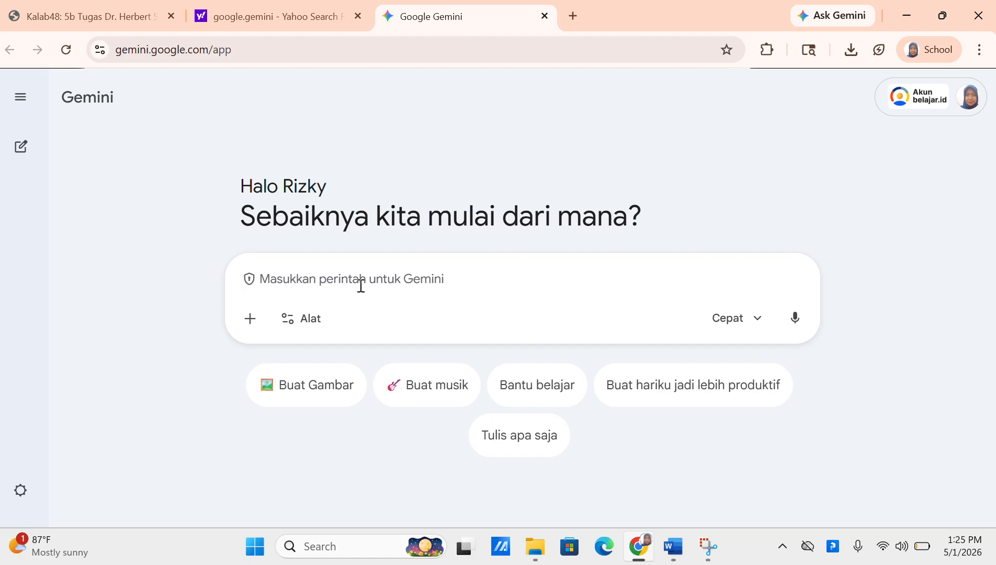
text(Saya adal)
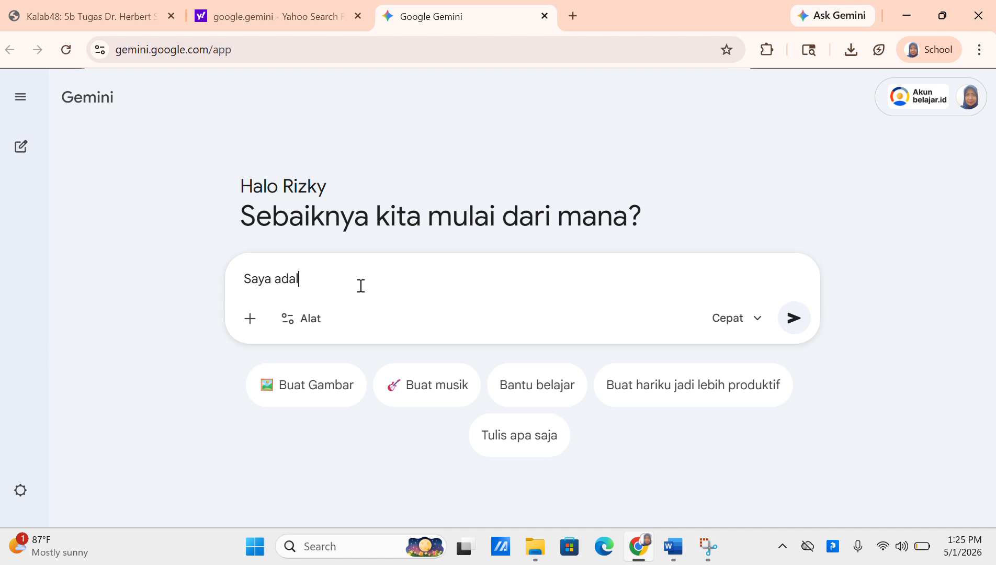
text(ah guru Biologi SMA)
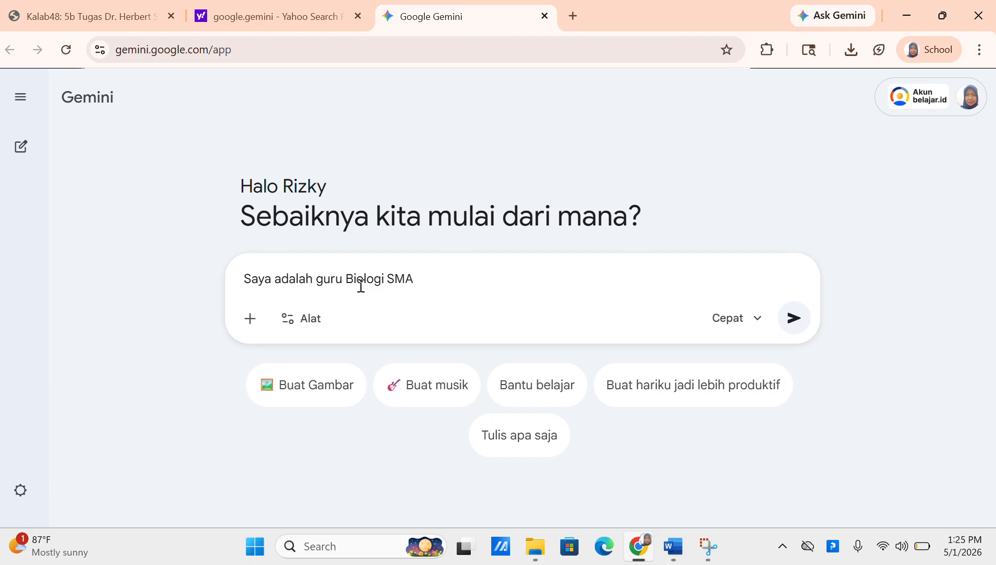
text(, saya mengajar kelas)
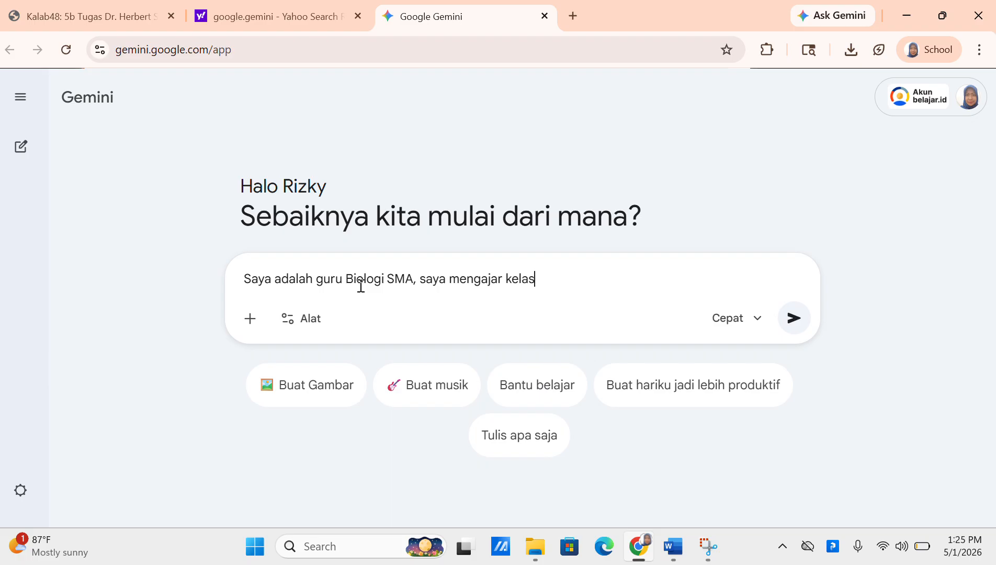
text( 11 SMA. bU)
key(BackSpace)
key(BackSpace)
text(Buatkan saya )
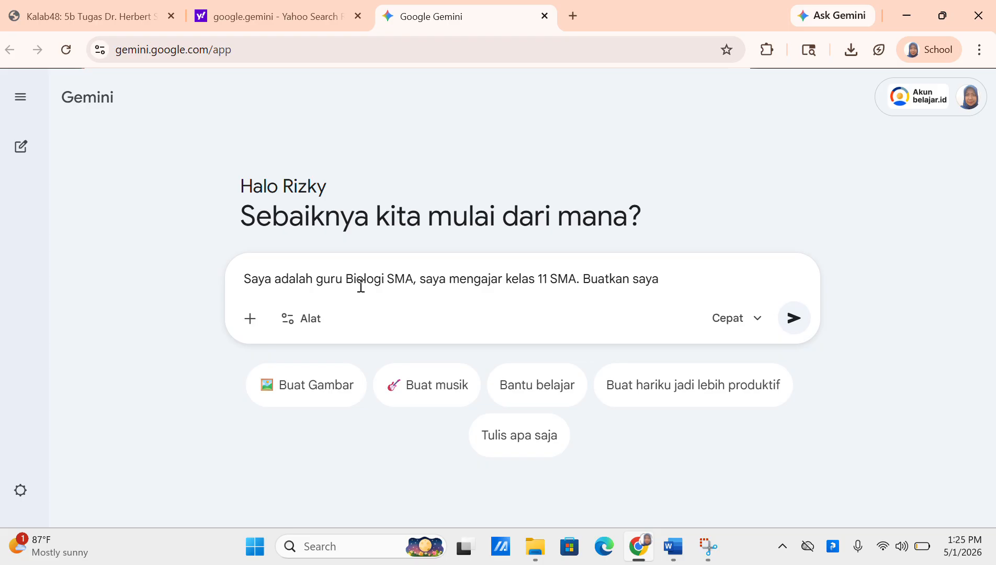
text(strategi atau langk)
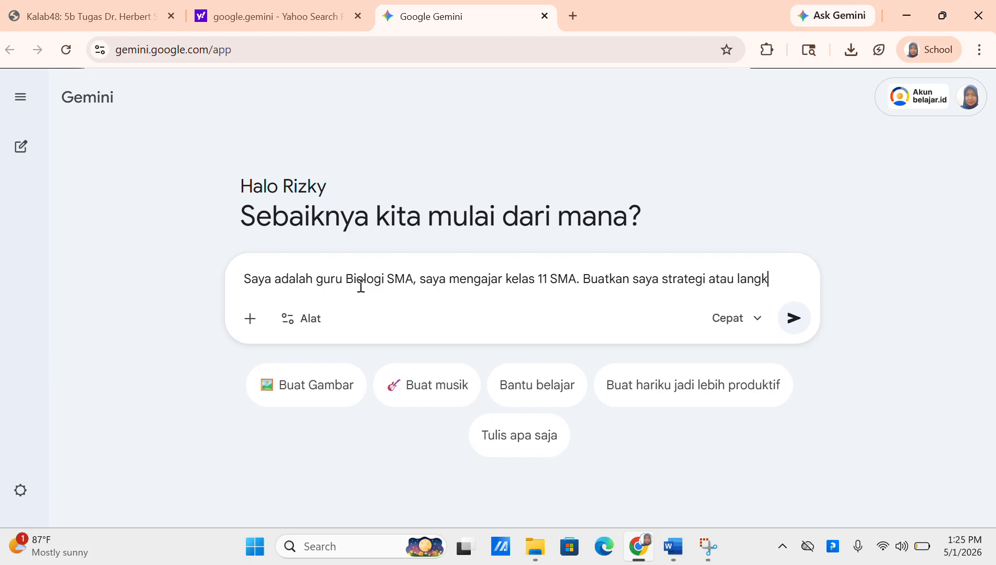
text(ah-langkah)
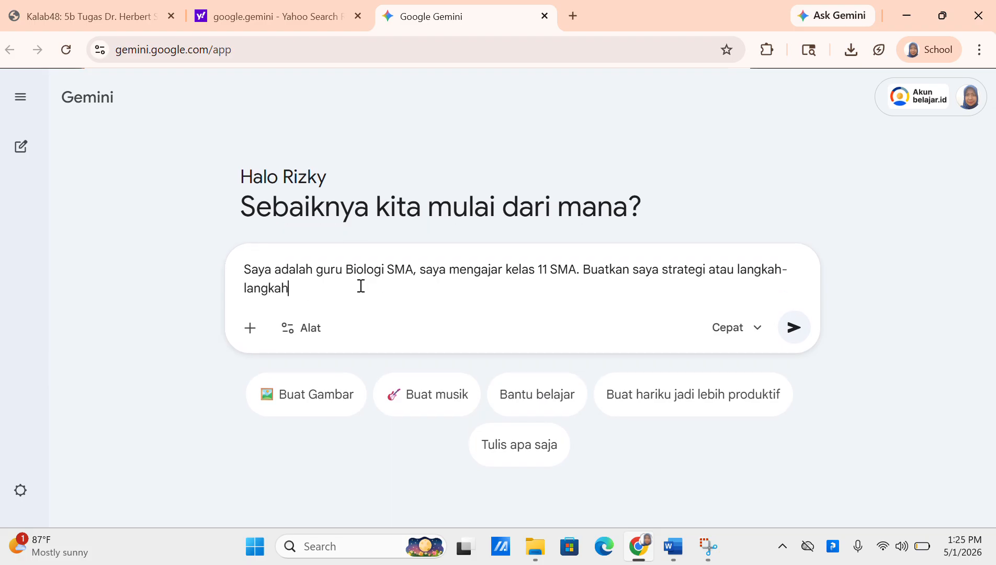
text( interaktif dan menyenangn)
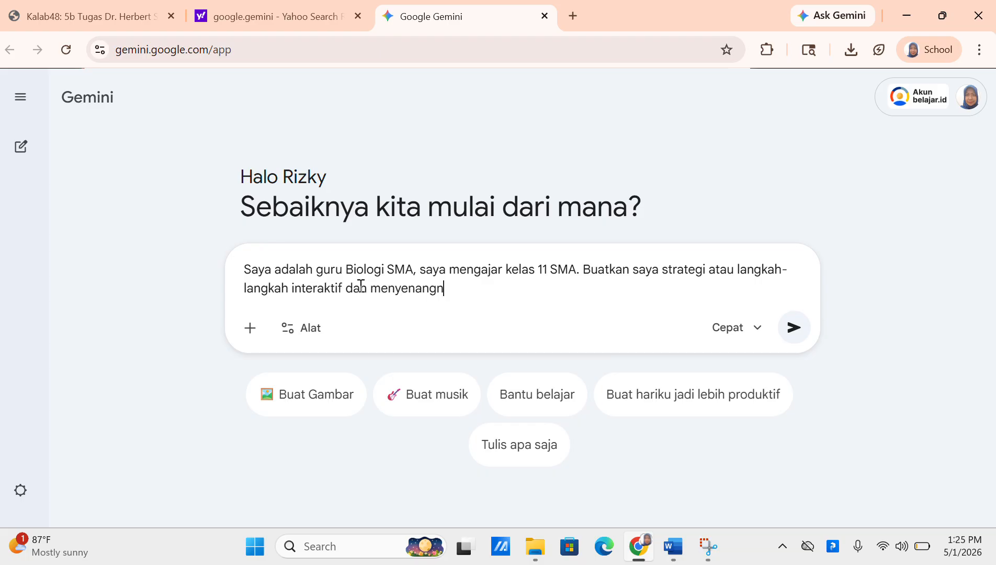
key(BackSpace)
text(kan dalam membangun)
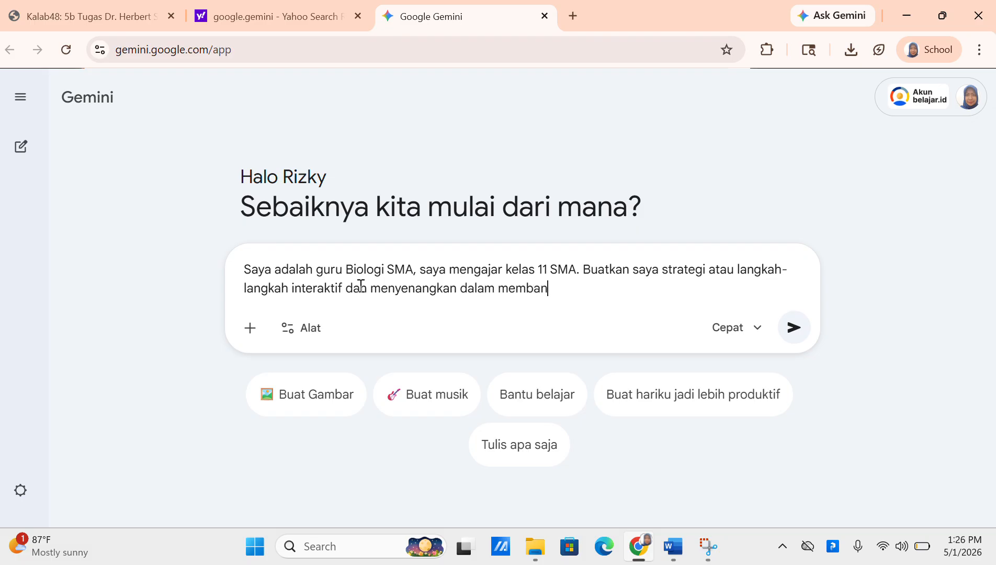
text( keaktivan dan kre)
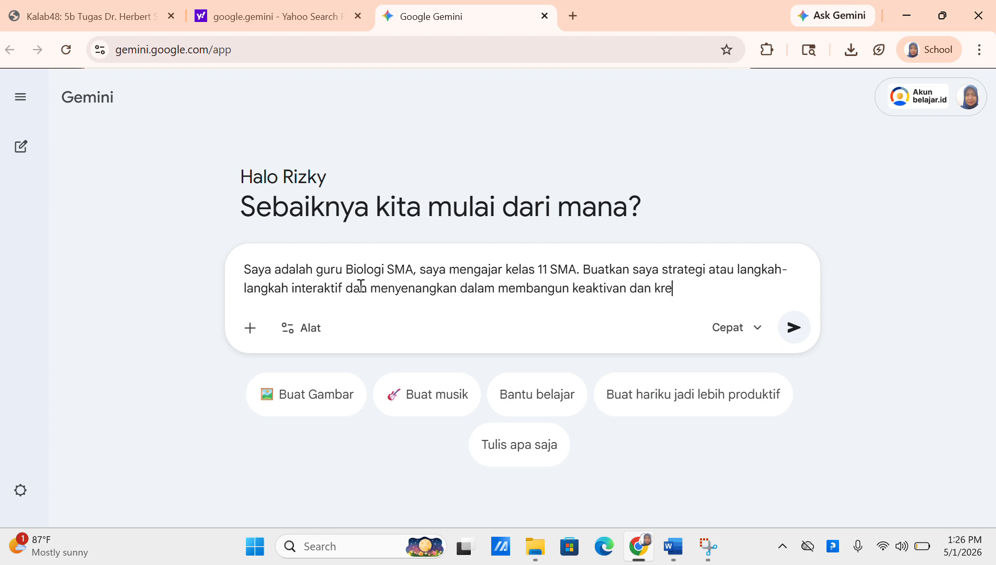
text(ativitas sisw)
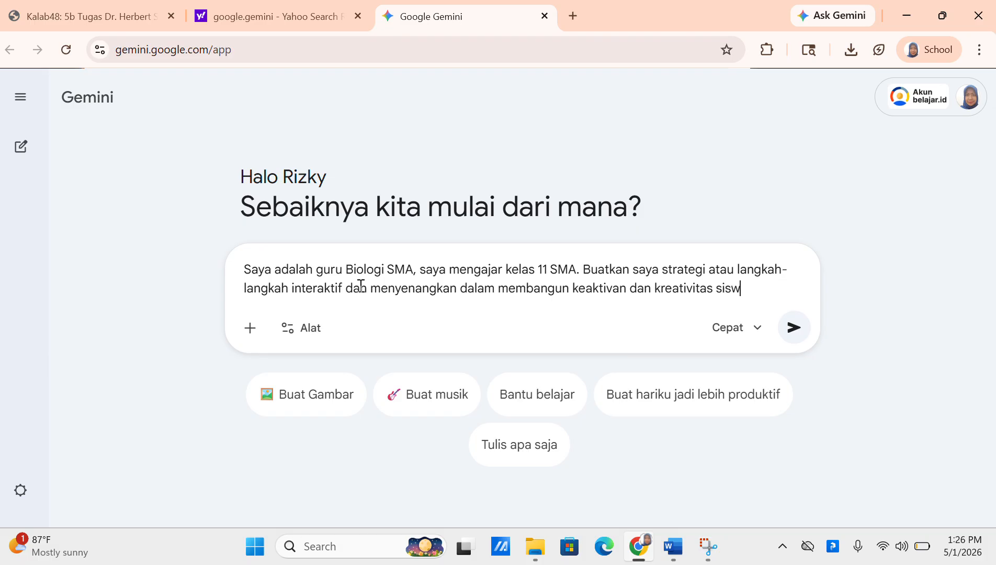
text(a dalam memp)
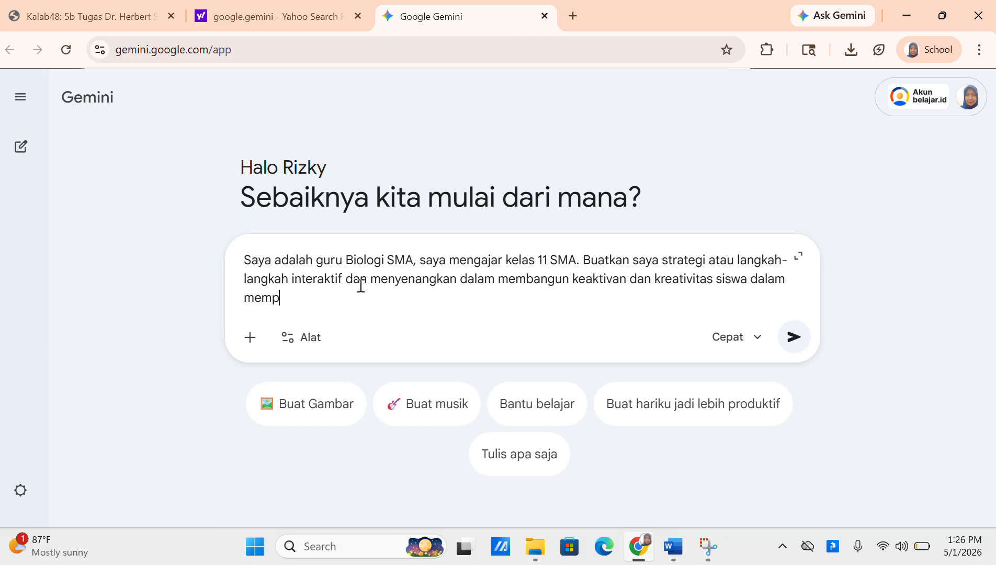
text(elajari sistem )
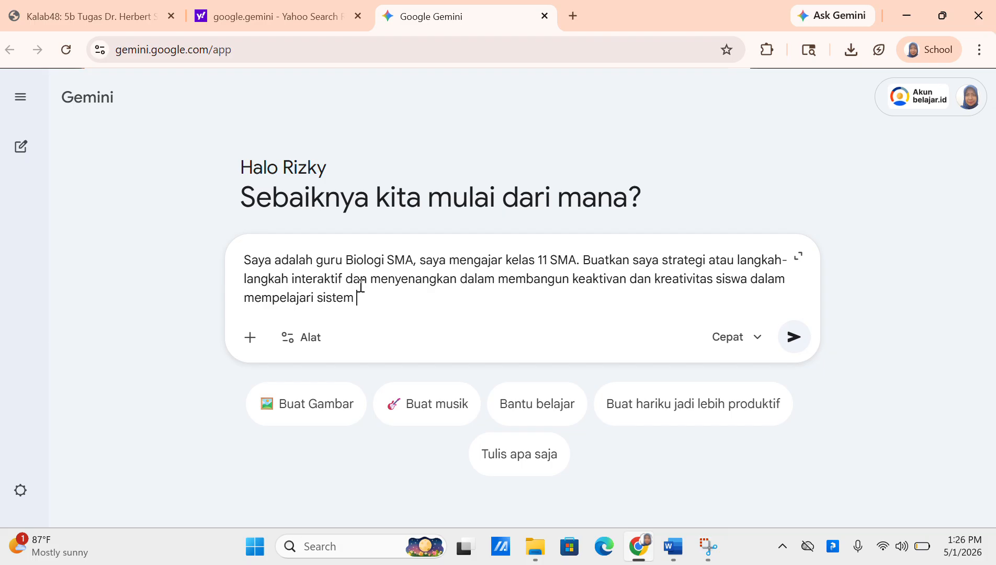
text(imunitas tubu)
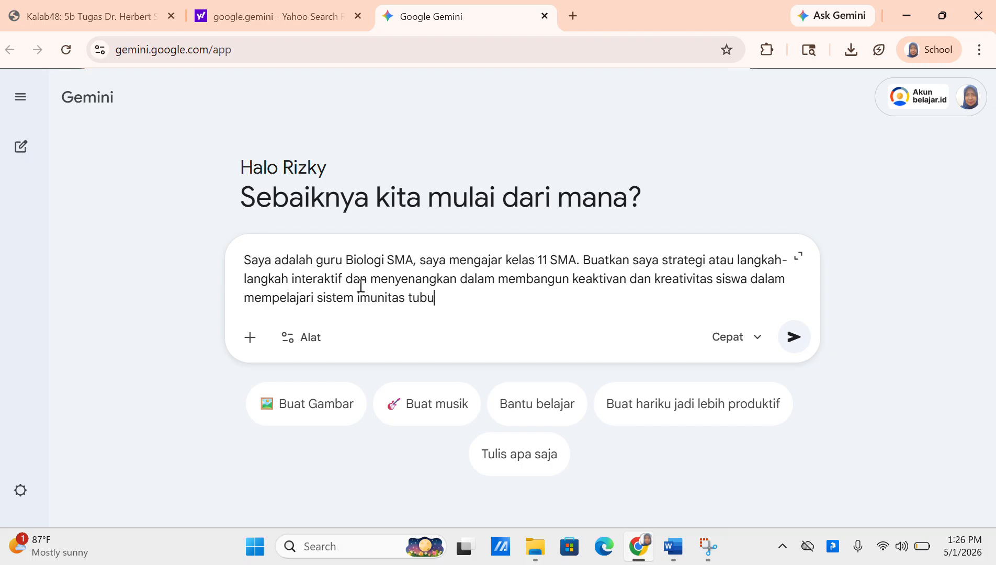
text(h manusia. Buatkan say)
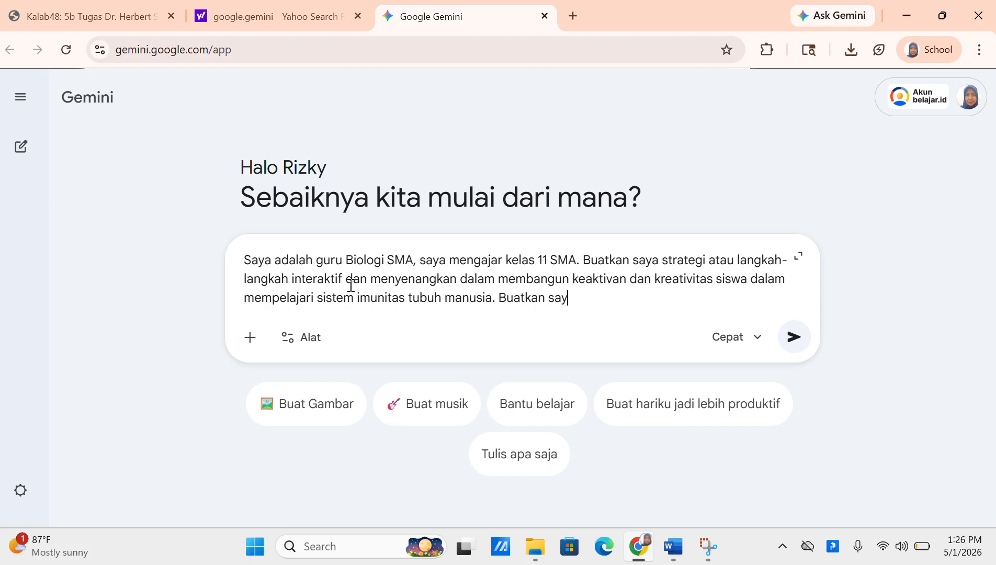
text(a dalam bentuk LKPD)
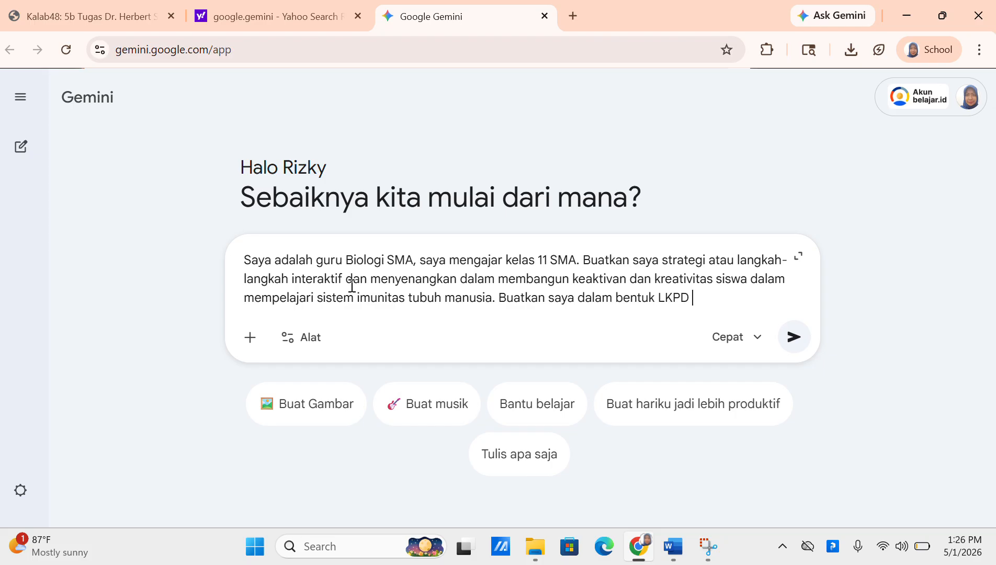
text(, DI D)
Add the auditory, visual and kinesthetic student groups and the answer key or scoring guide, then send the prompt
key(BackSpace)
key(BackSpace)
key(BackSpace)
key(BackSpace)
text(di dalamnya te)
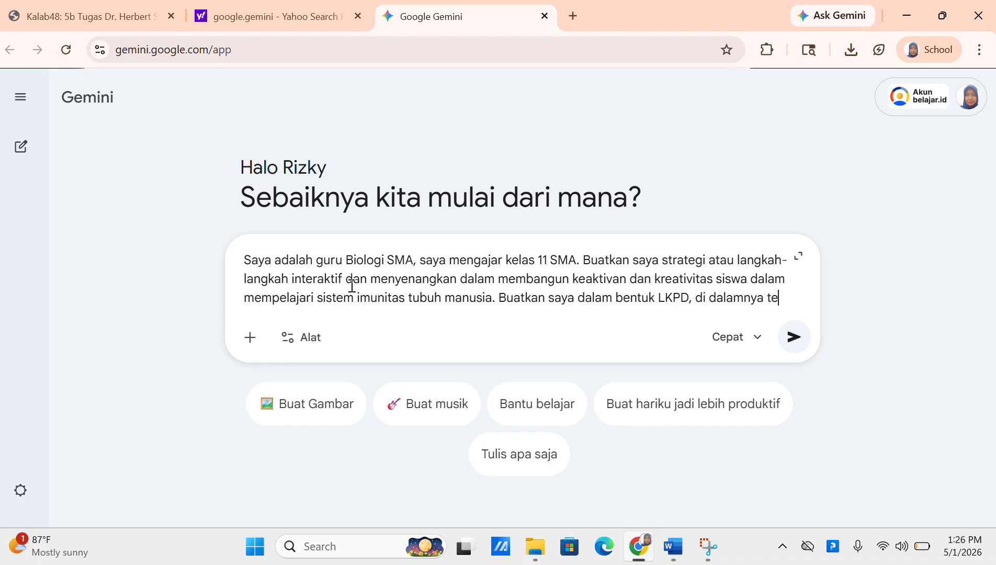
text(rdapat kelo)
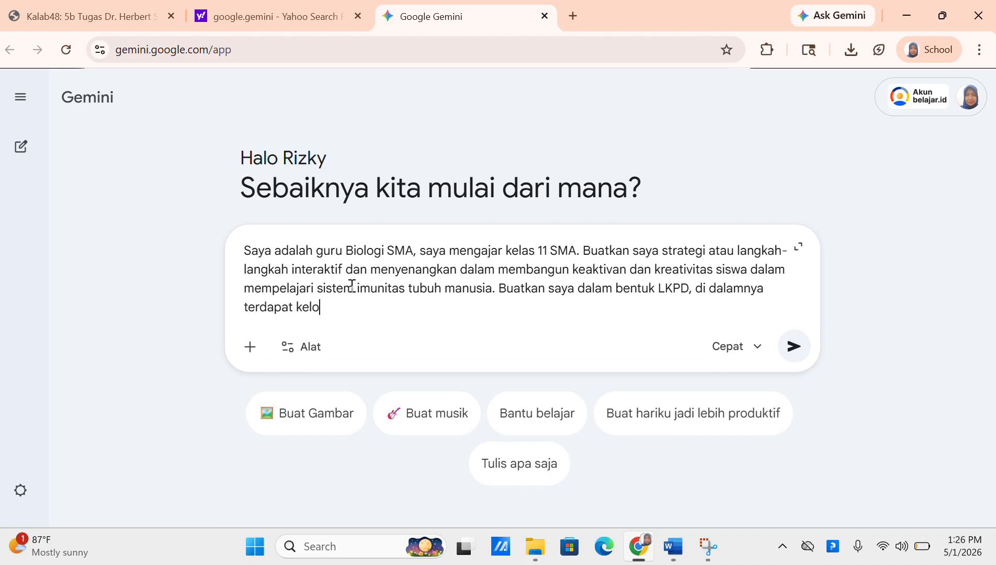
text(mpok siswa d)
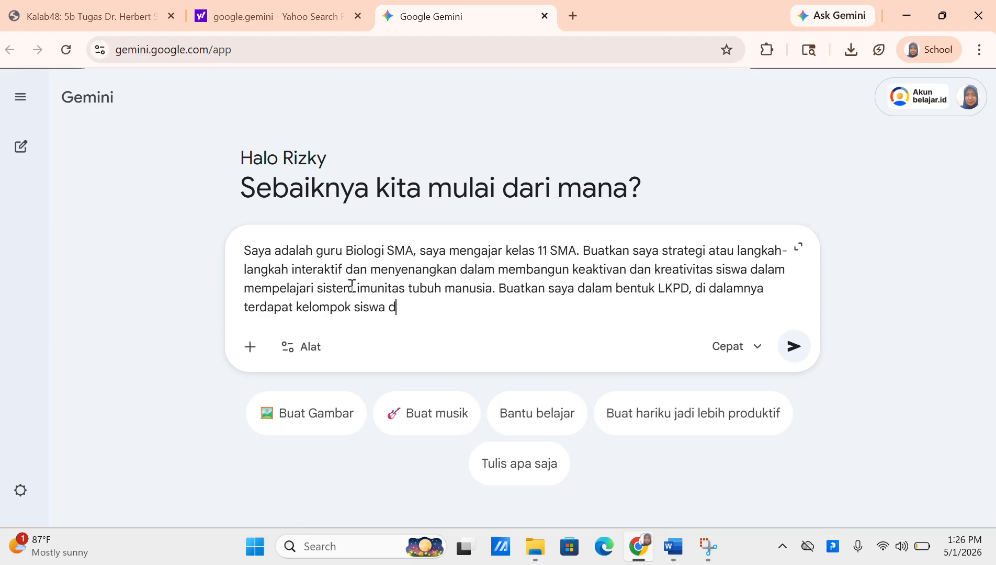
text(engan dominan au)
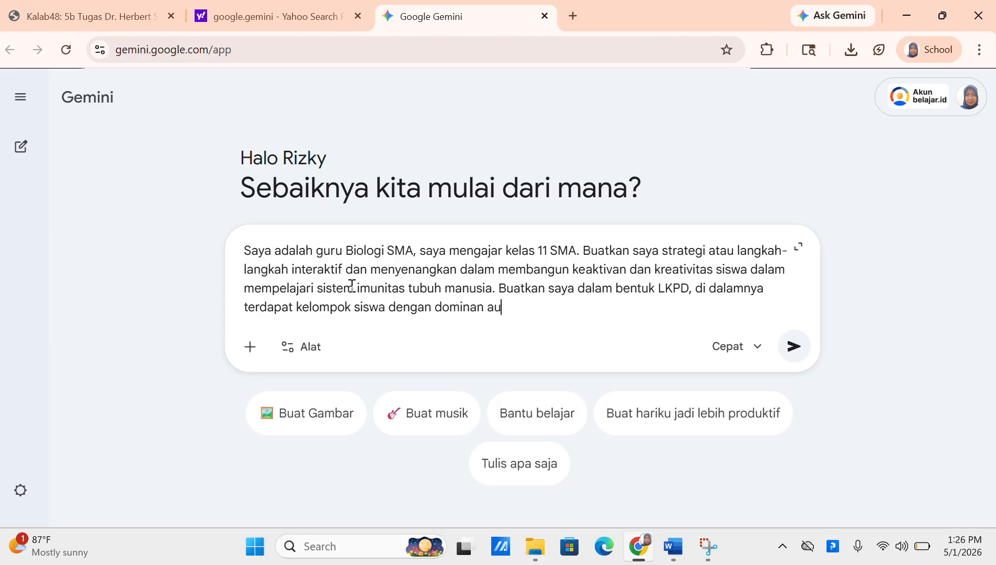
text(ditory, dominan)
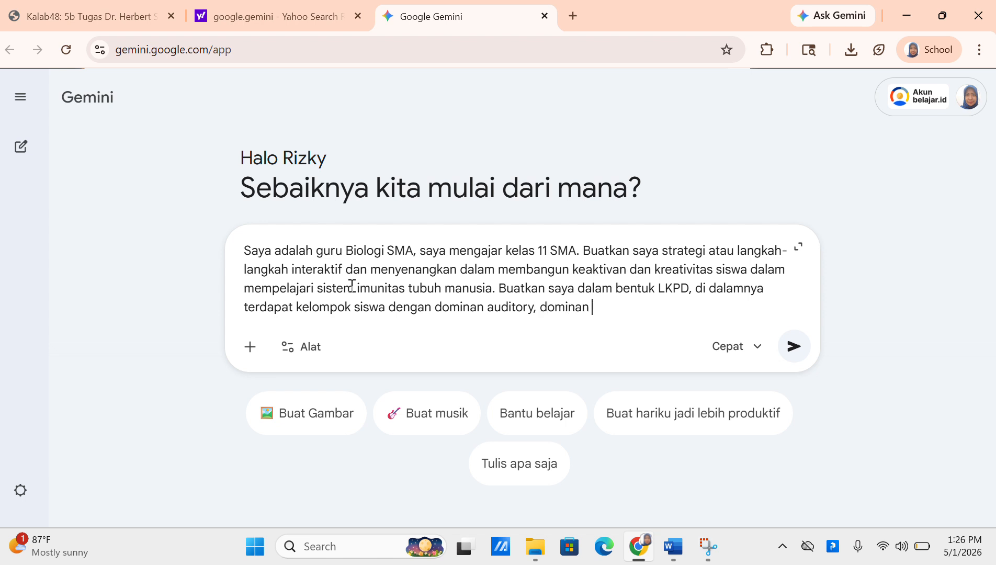
text( visual, dan dominan)
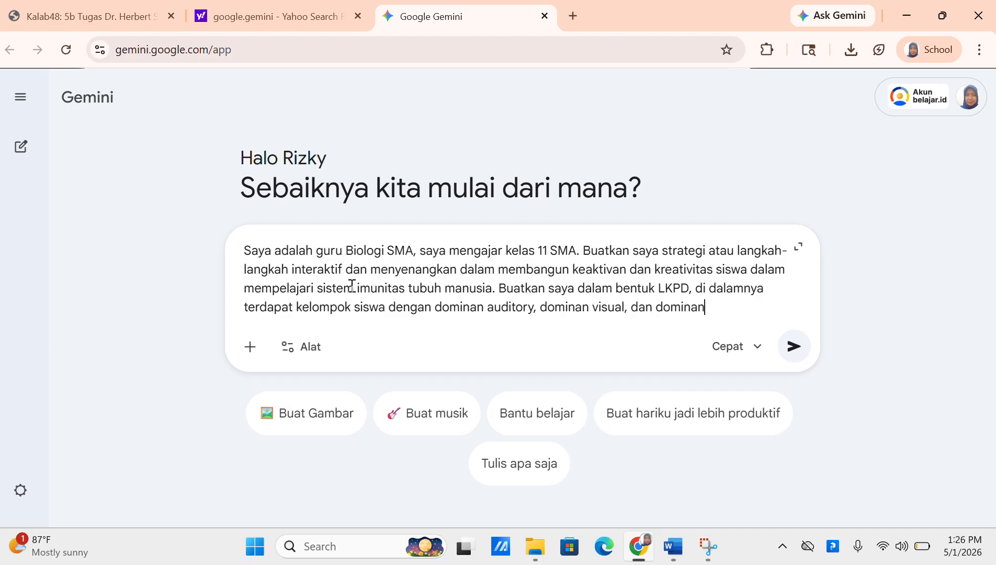
text( kinestetik)
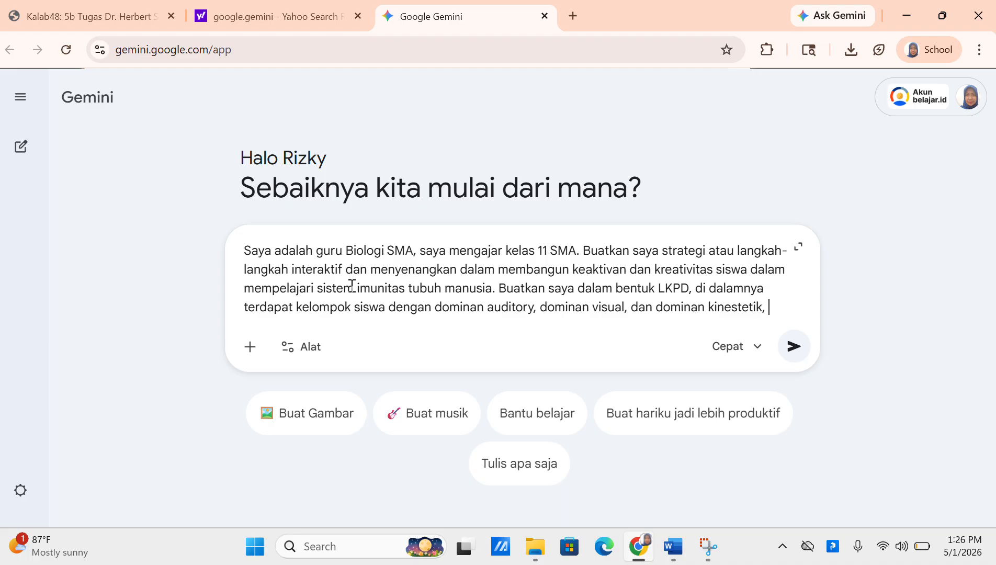
text( . Lampi)
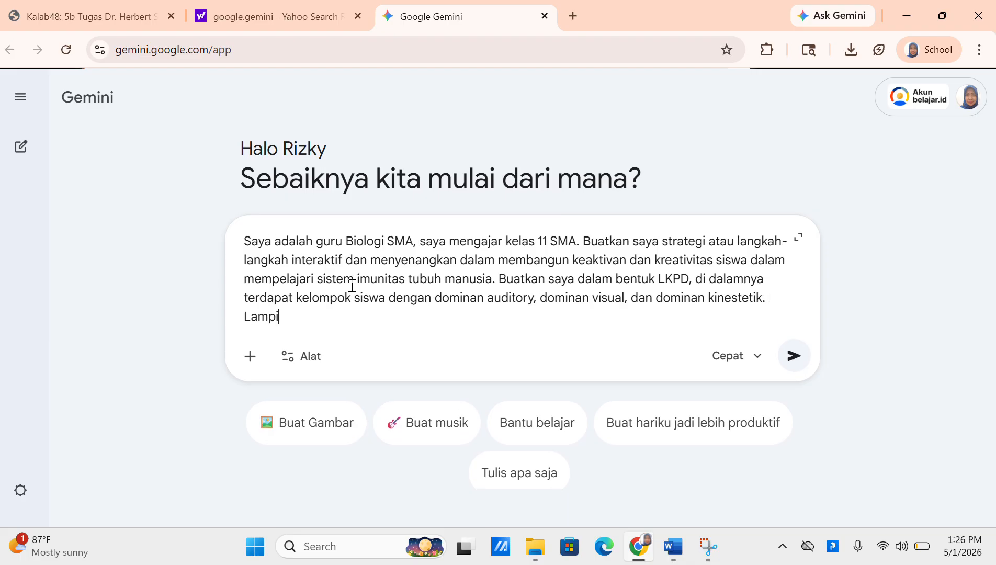
text(rkan juga penila)
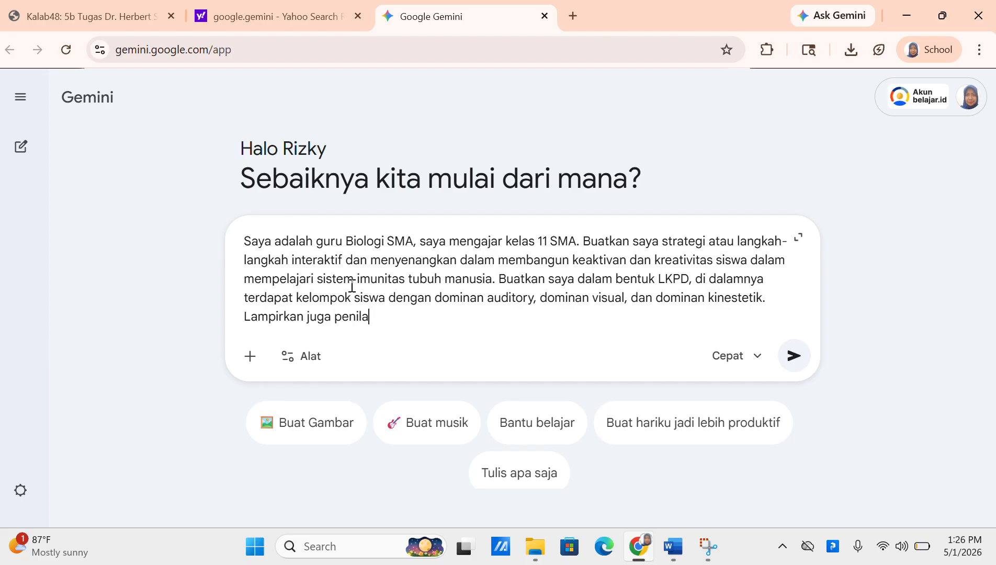
text(ian formatif setelah )
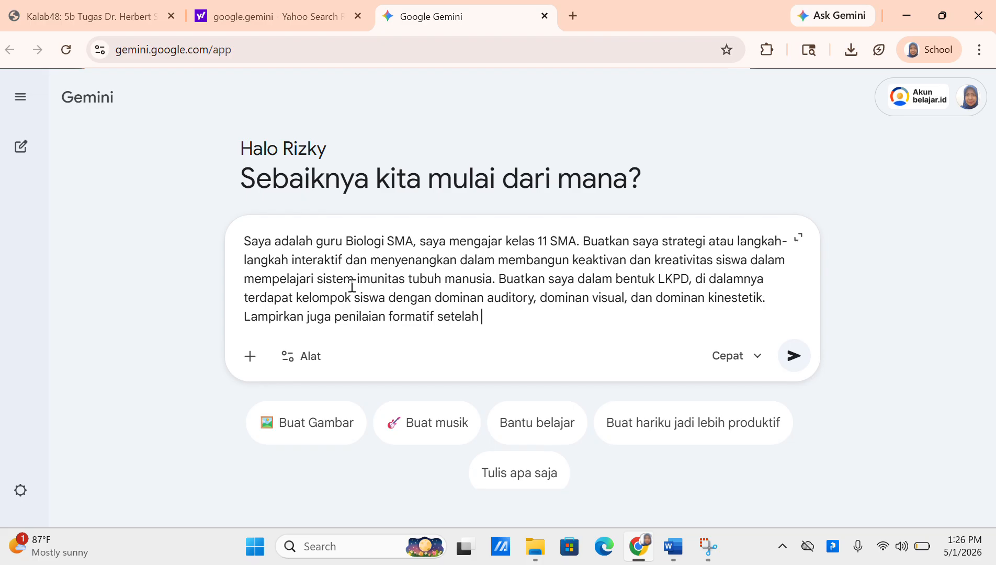
text(melakukan a)
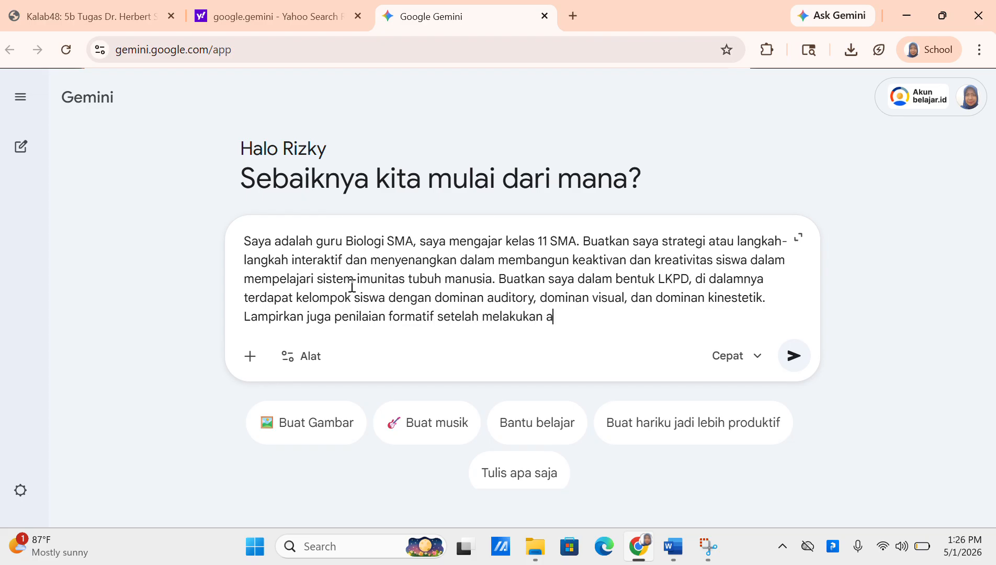
text(ktivitas, dan sertakan kunci k)
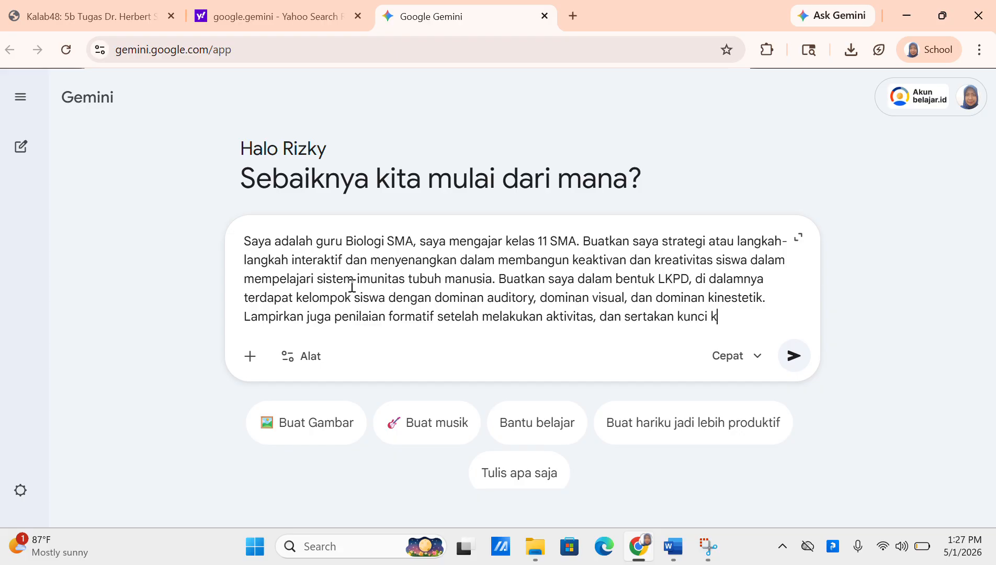
key(BackSpace)
text(jawaban atau pedoman )
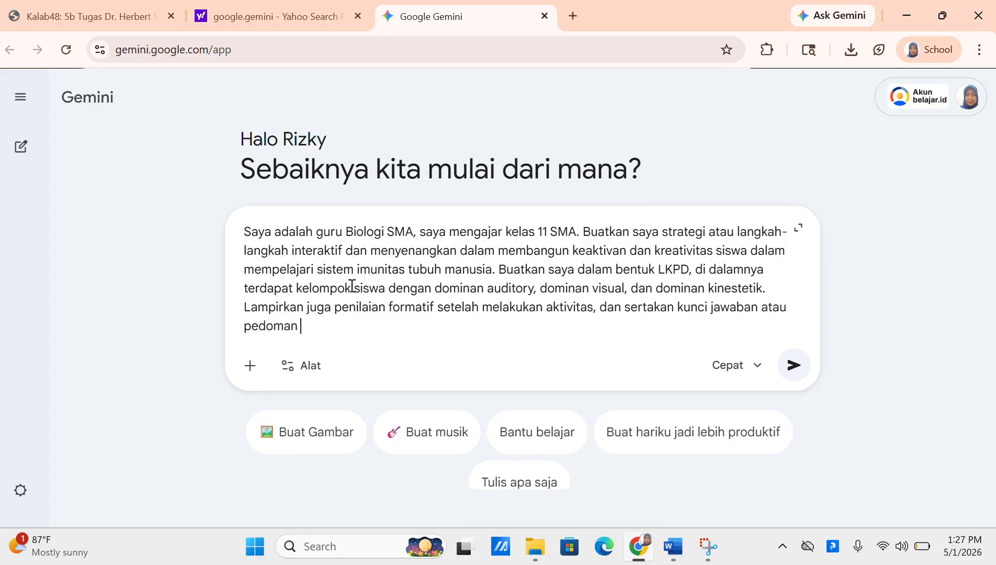
text(penskorannya.)
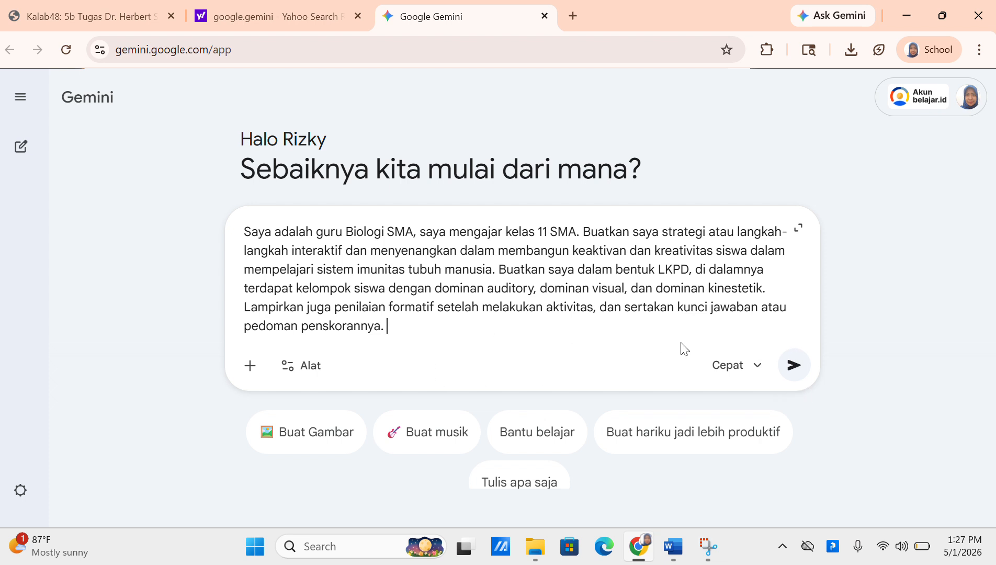
click(795, 368)
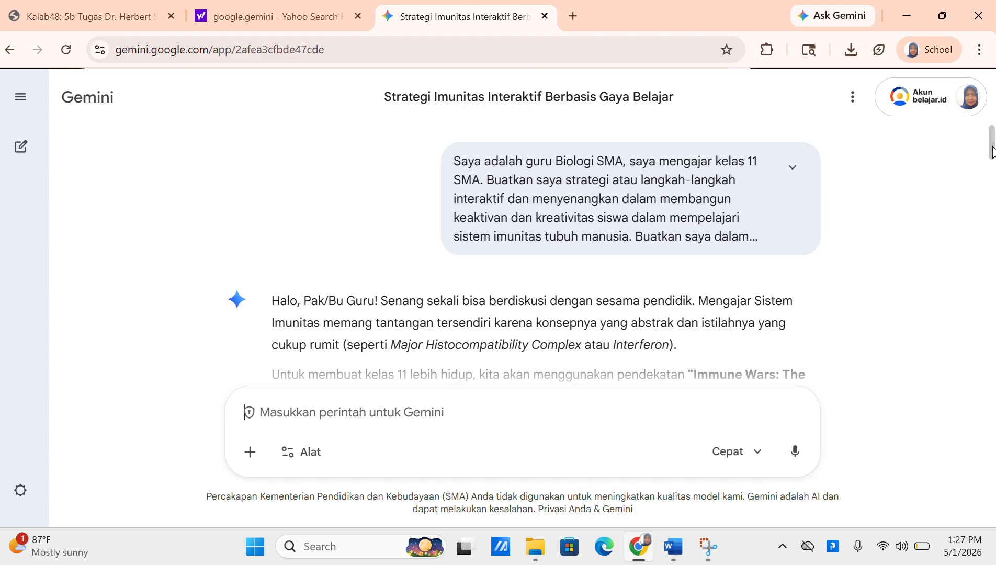
drag(993, 152, 993, 165)
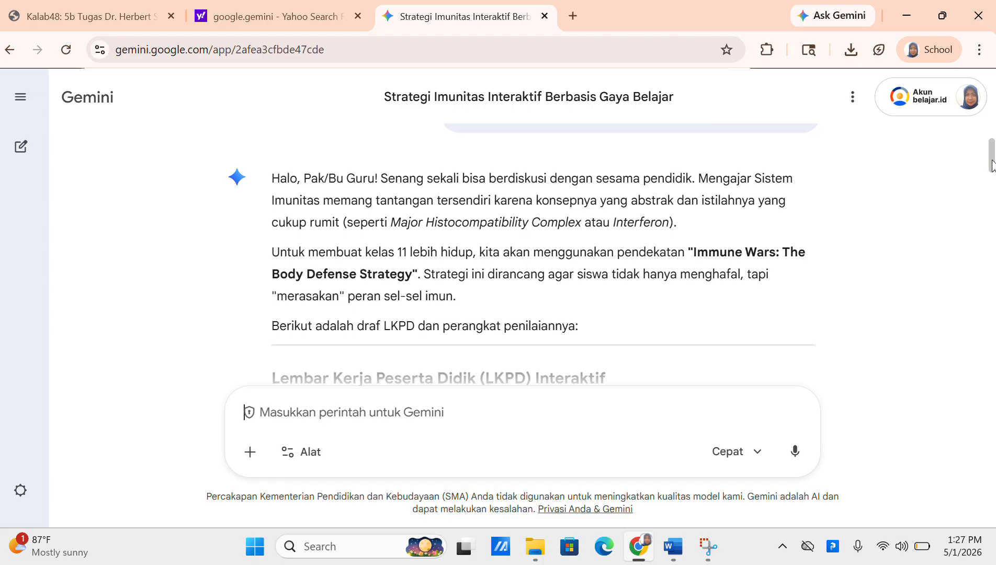
drag(992, 166, 992, 192)
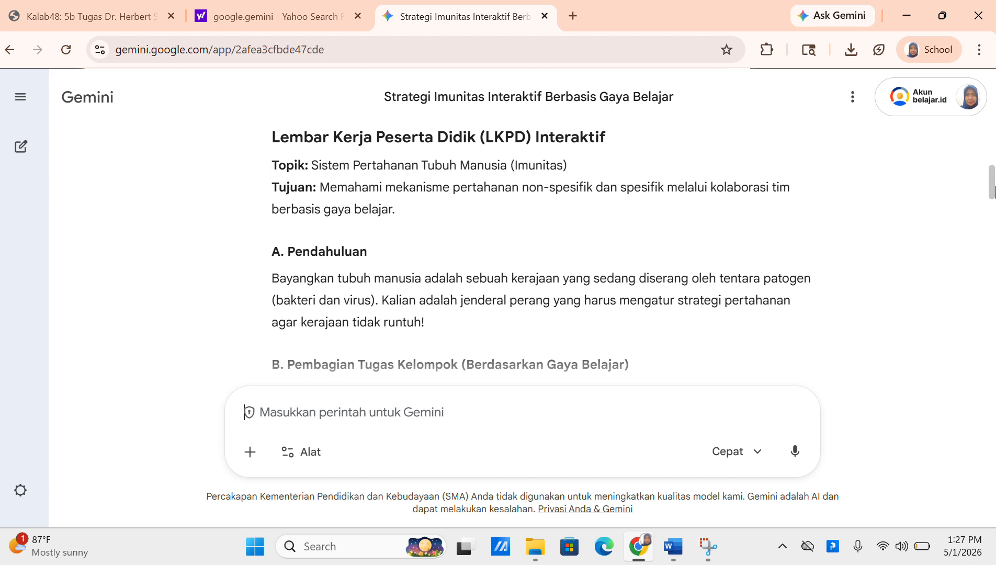
drag(992, 192, 992, 205)
scroll(542, 255, down, 3)
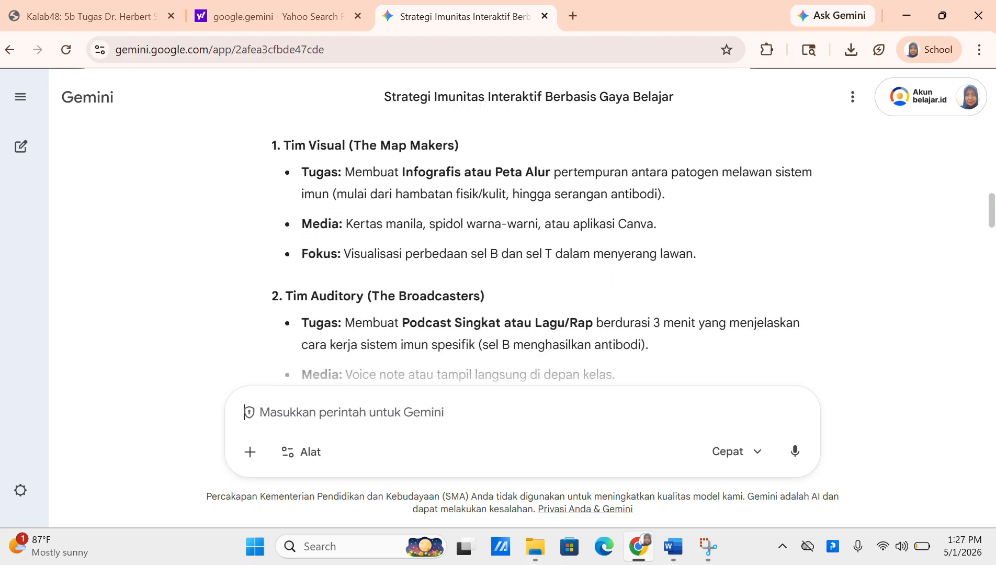
scroll(523, 235, down, 3)
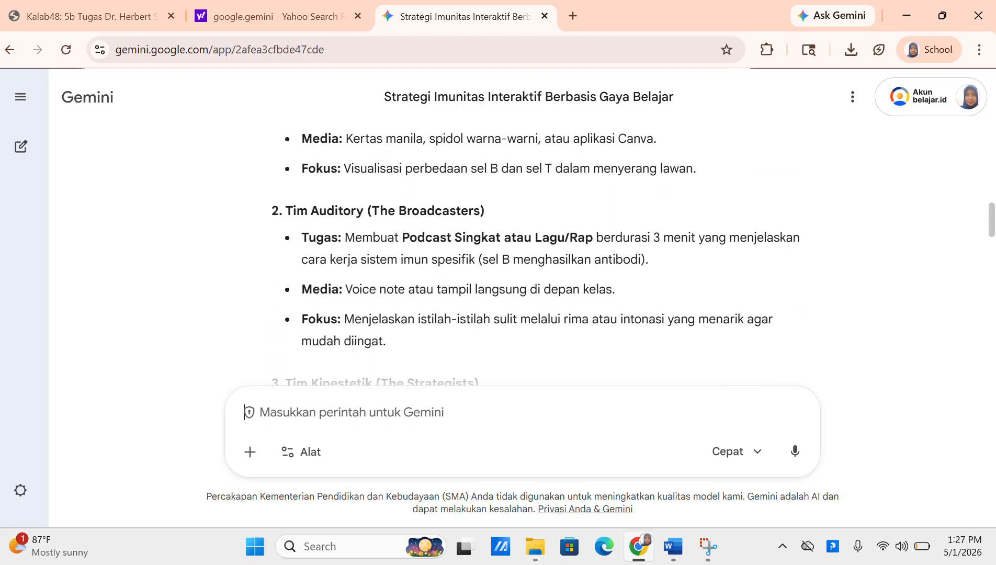
scroll(523, 236, down, 2)
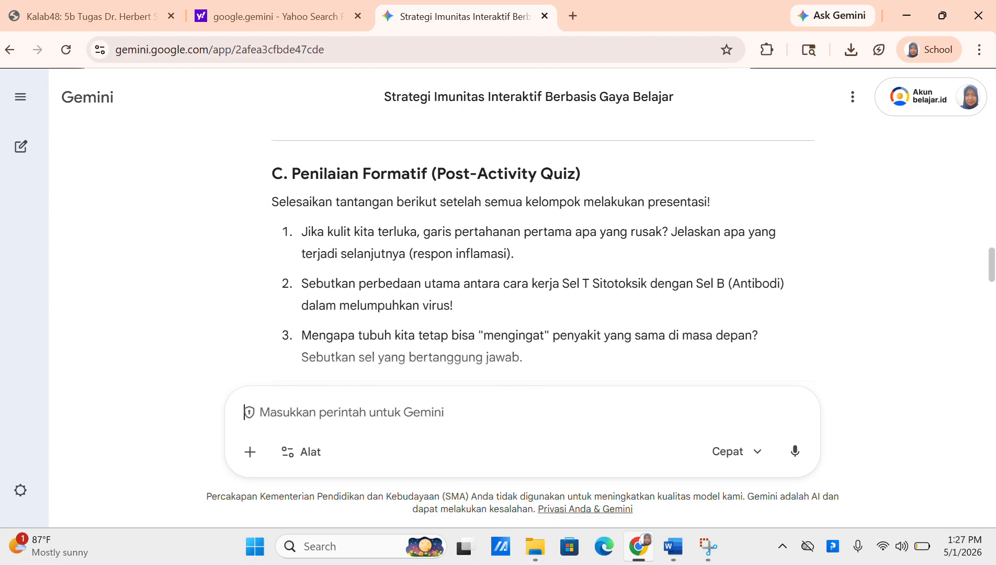
scroll(523, 235, down, 2)
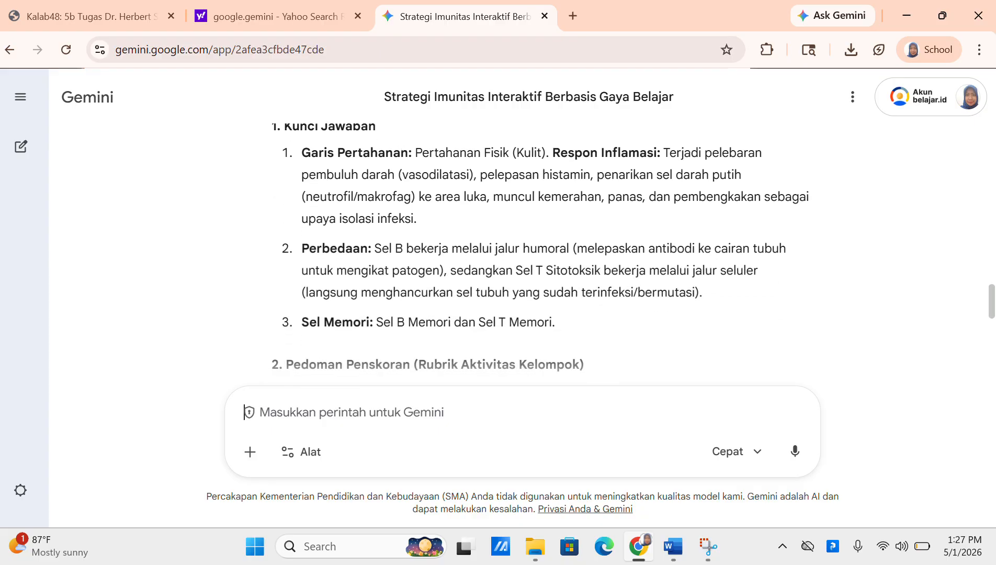
scroll(523, 236, down, 3)
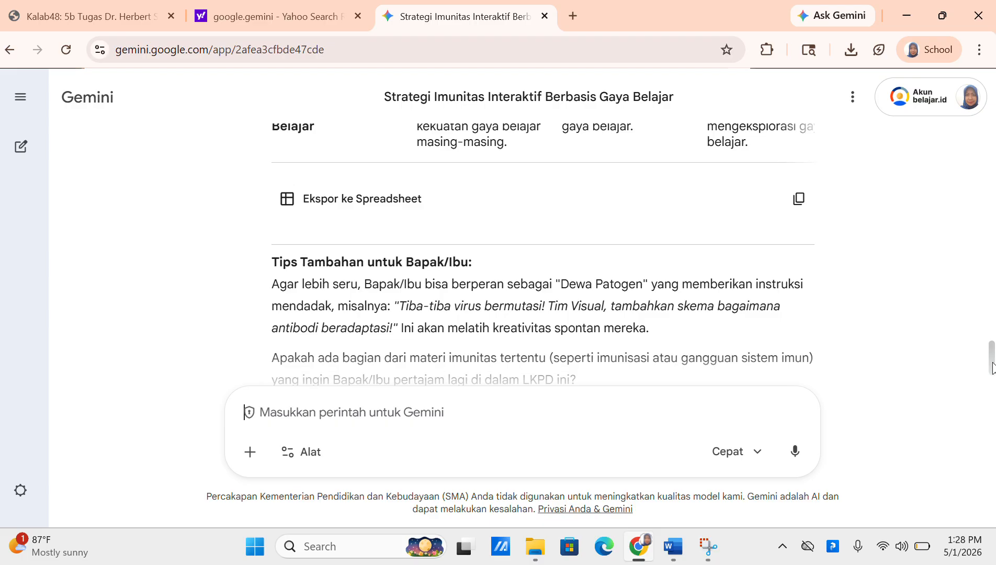
scroll(992, 368, down, 2)
scroll(523, 251, up, 5)
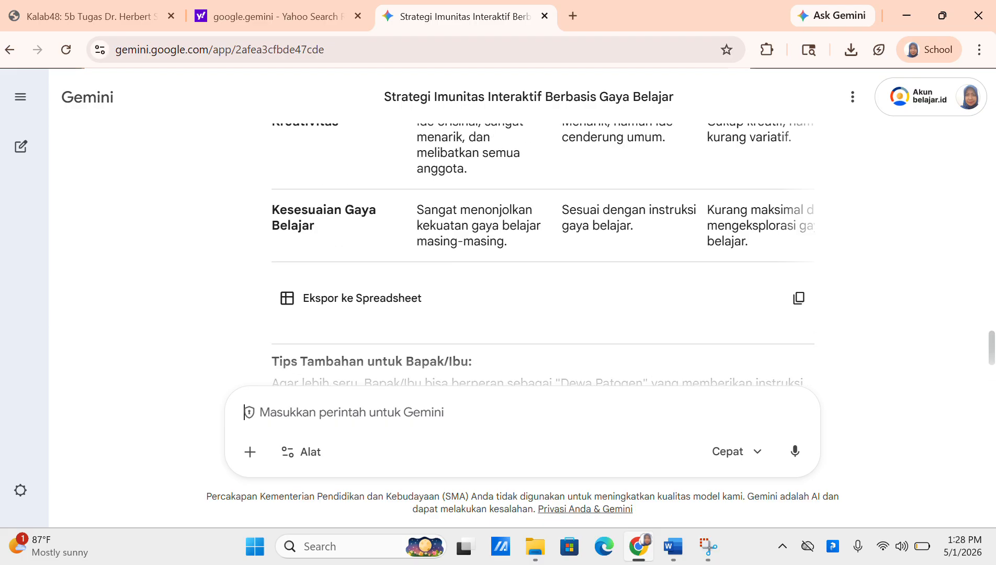
scroll(523, 251, up, 6)
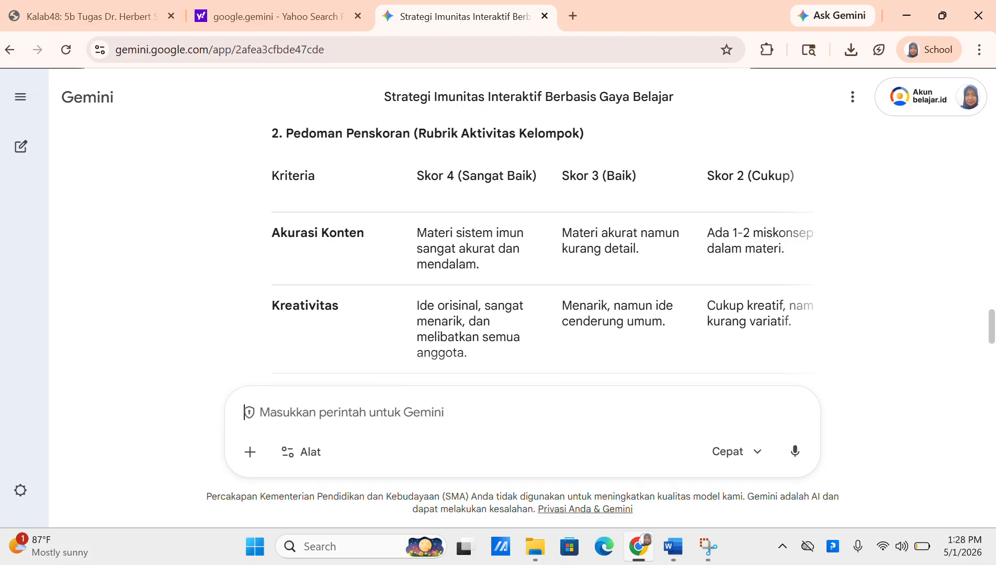
scroll(991, 224, up, 15)
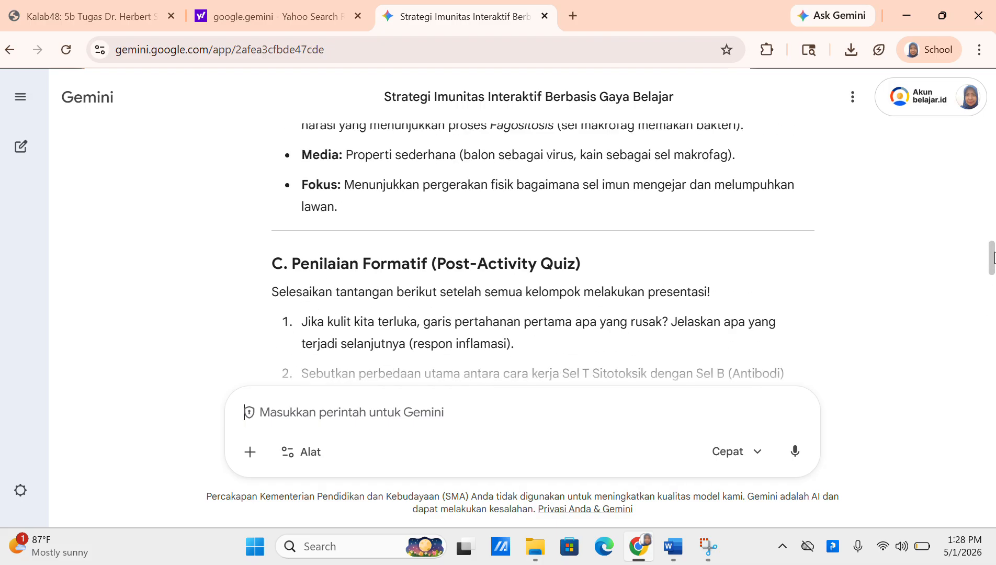
drag(992, 224, 992, 94)
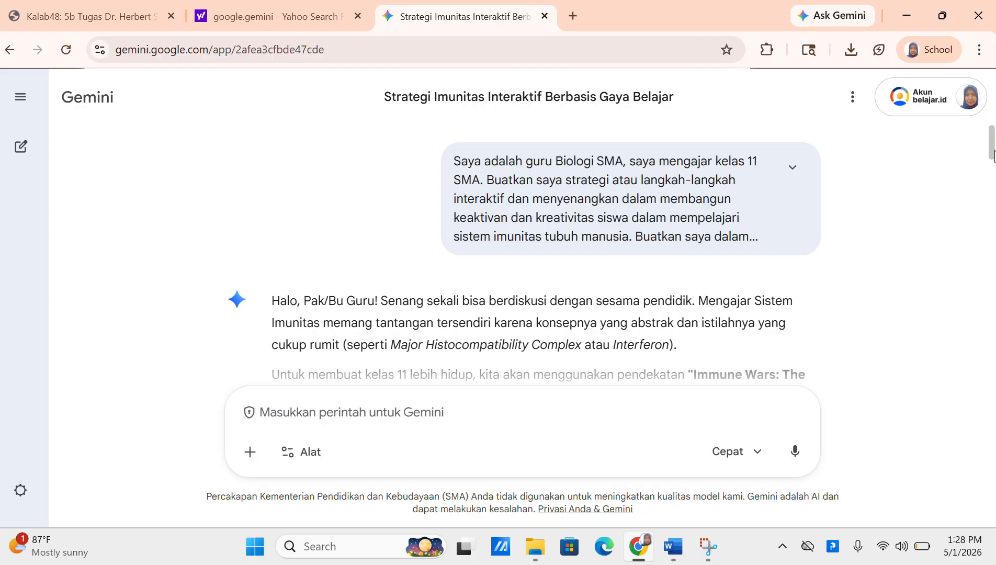
Select Gemini's response from 'Halo' through 'Tips Tambahan' and copy it
scroll(993, 155, down, 3)
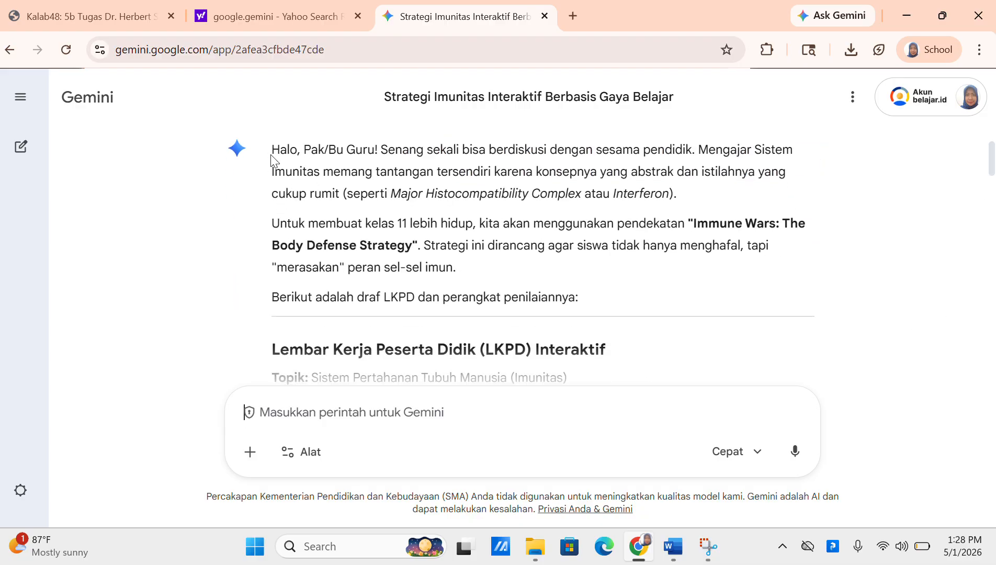
drag(273, 152, 669, 260)
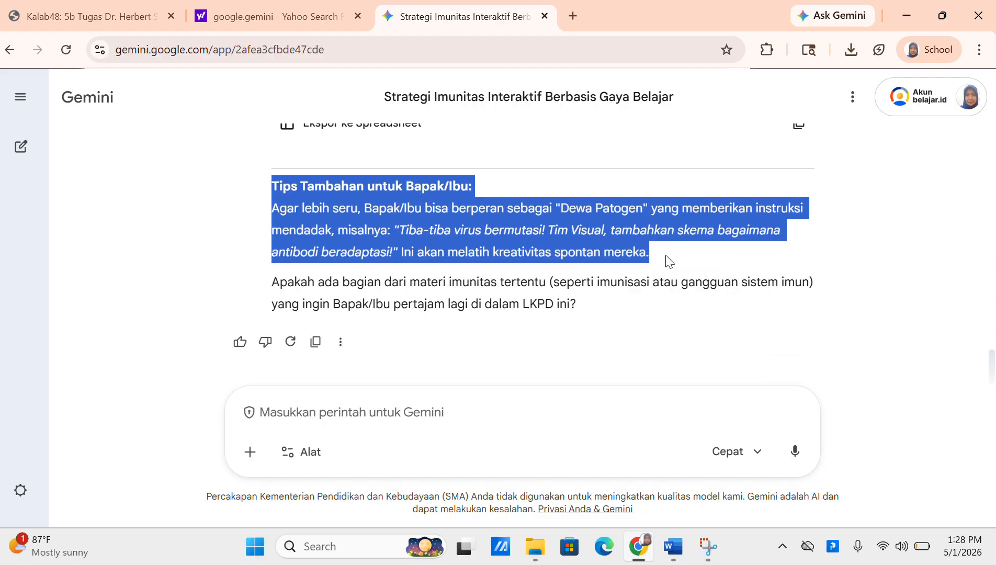
right_click(560, 240)
click(593, 262)
Paste the copied Gemini response into a new blank Word document
mouse_move(674, 547)
click(667, 484)
click(11, 40)
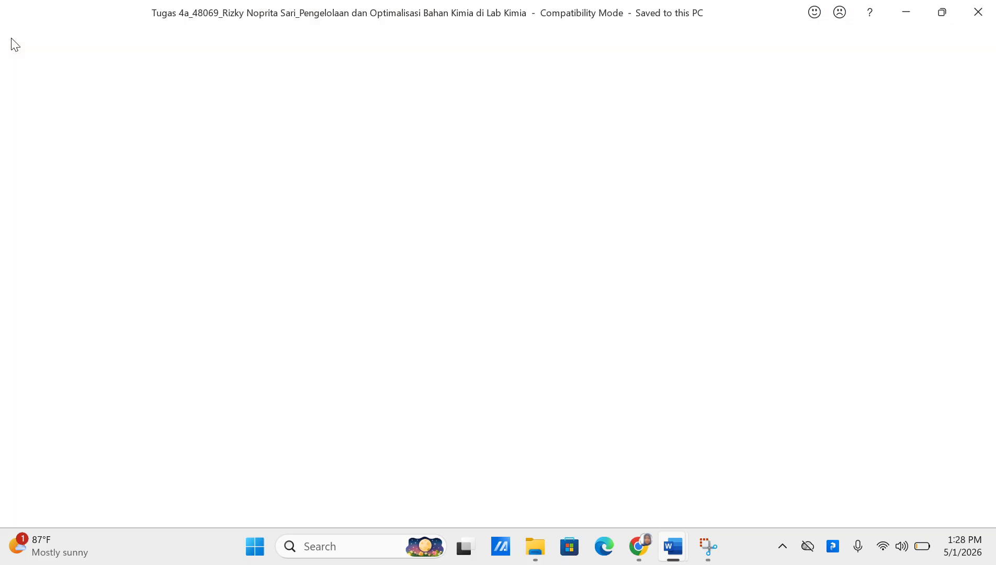
click(40, 119)
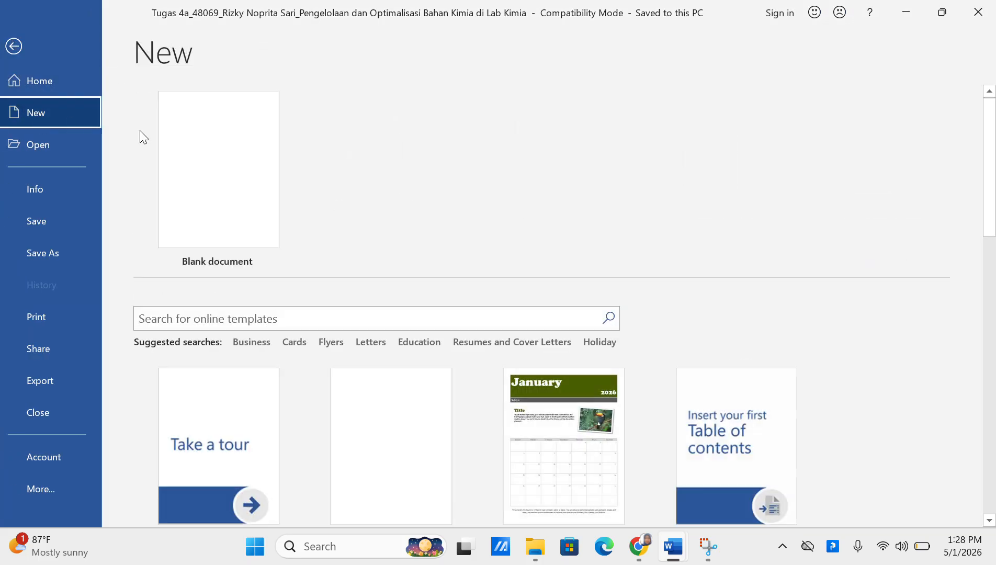
click(203, 151)
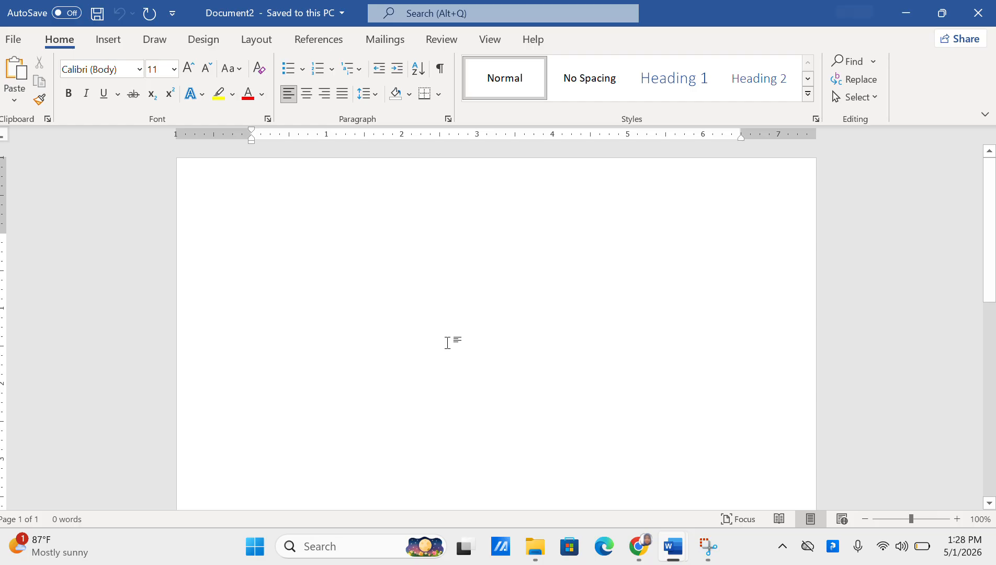
key(ctrl+v)
drag(989, 421, 989, 170)
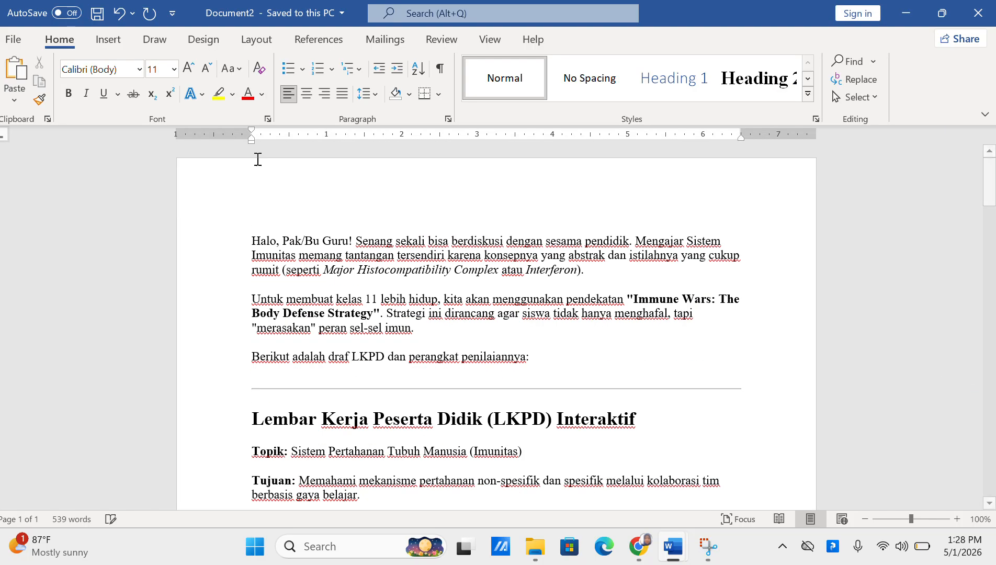
Save it to D: as 'LKPD Siswa berbasis gaya belajar siswa' in Word 97-2003 format
click(13, 39)
click(62, 248)
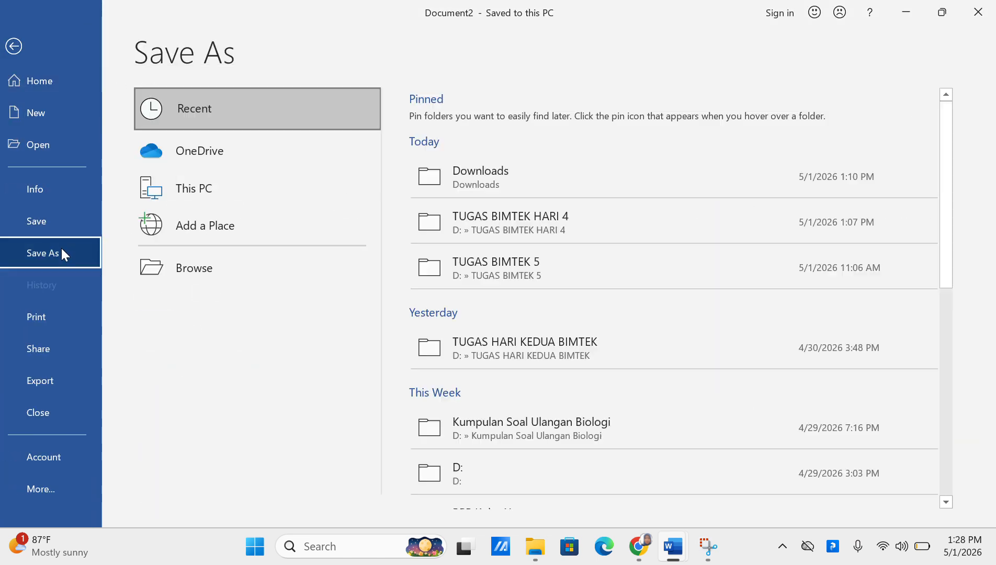
click(209, 187)
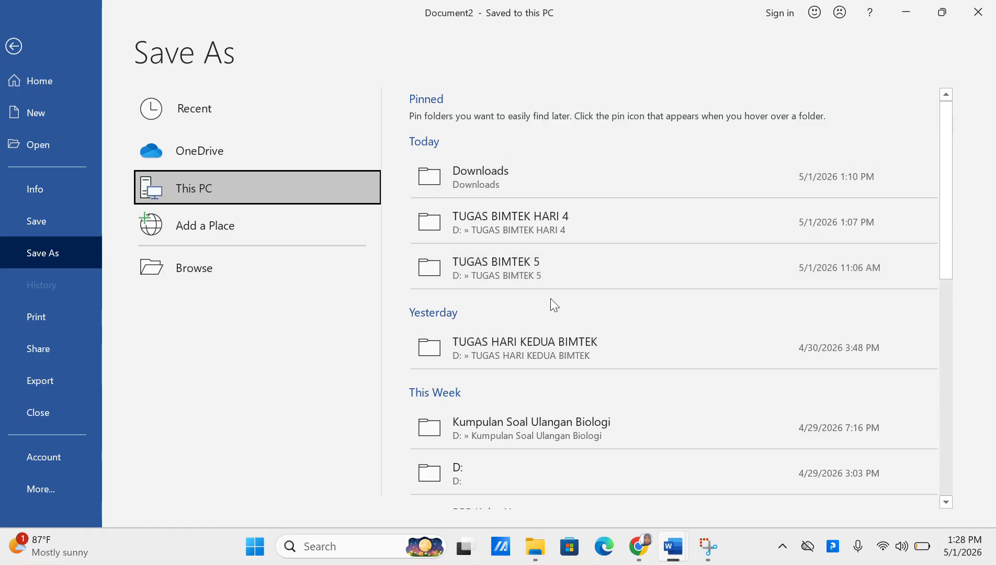
click(528, 466)
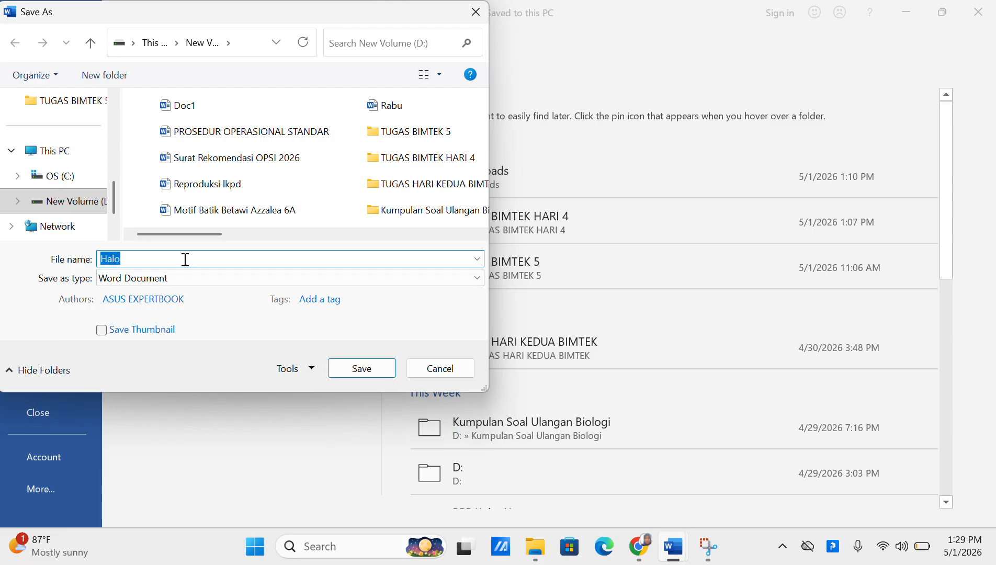
text(LKPD Siswa berbasis gay)
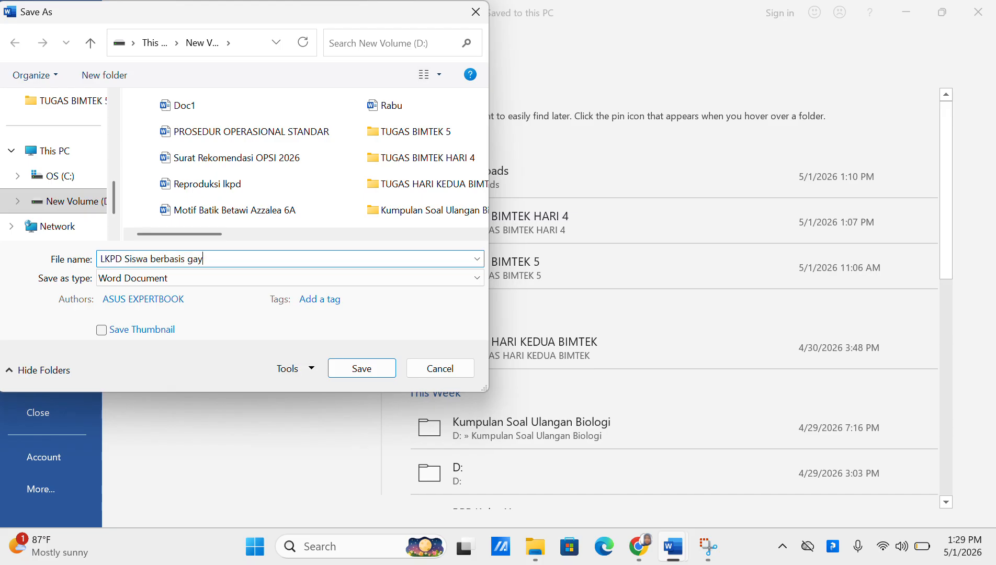
text(a belajar siswa)
click(184, 278)
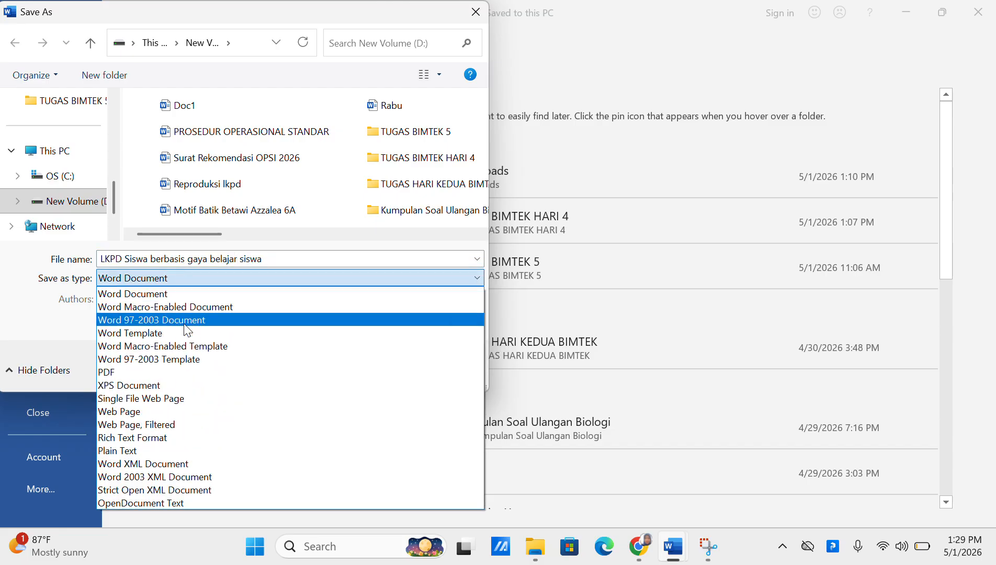
click(186, 320)
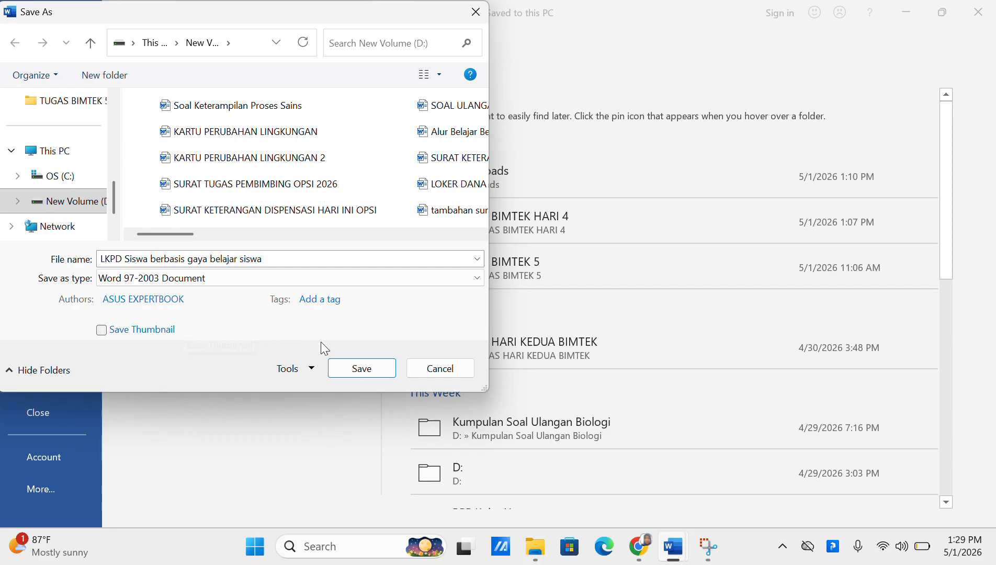
click(361, 369)
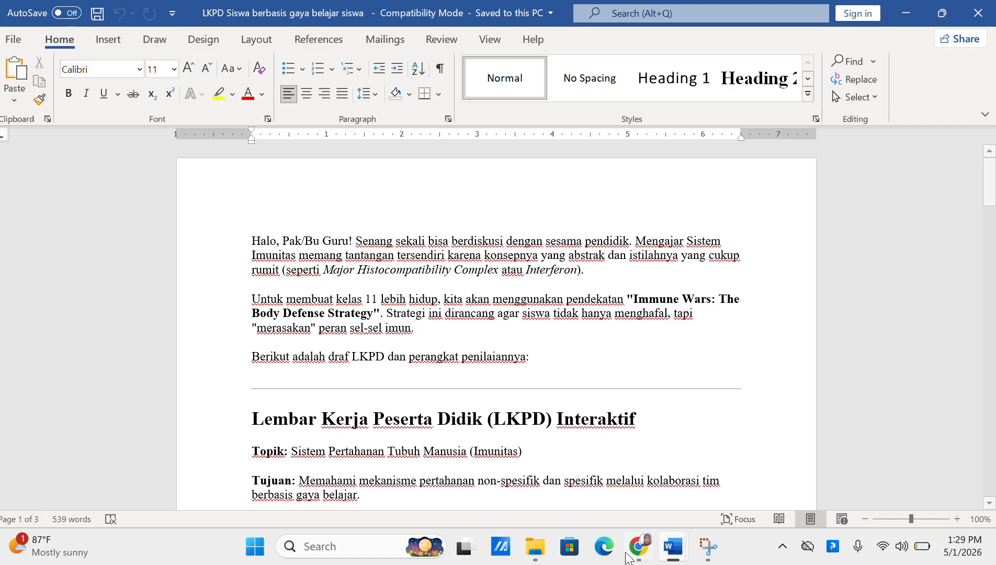
Return to the Gemini chat and browse the + attachment and Alat tool menus without choosing anything
mouse_move(633, 549)
click(634, 480)
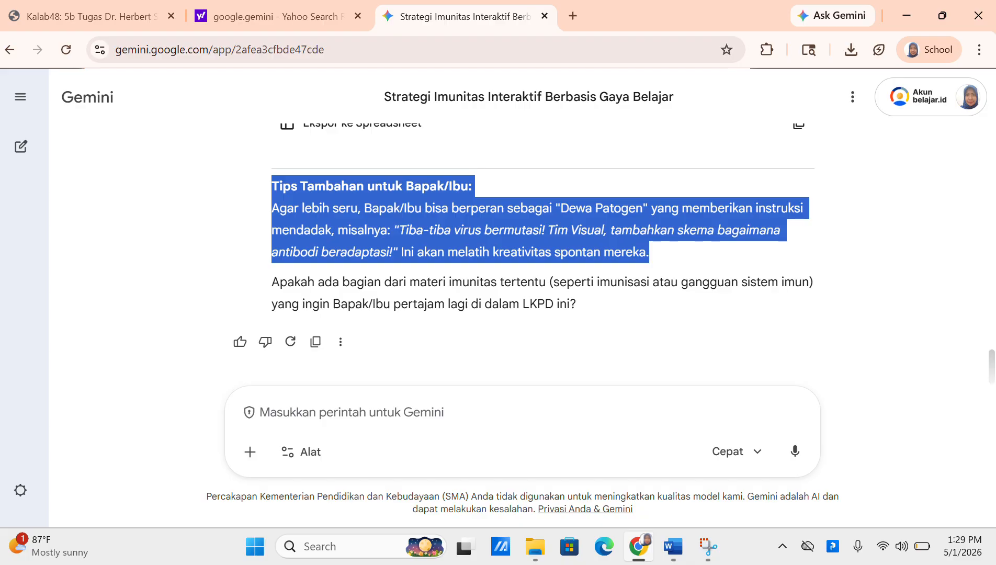
click(346, 407)
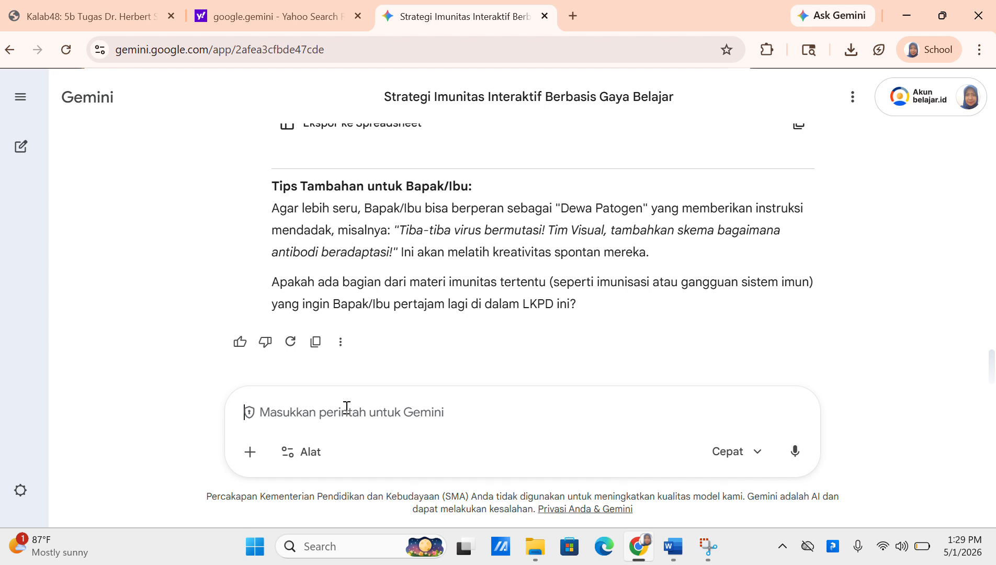
click(250, 453)
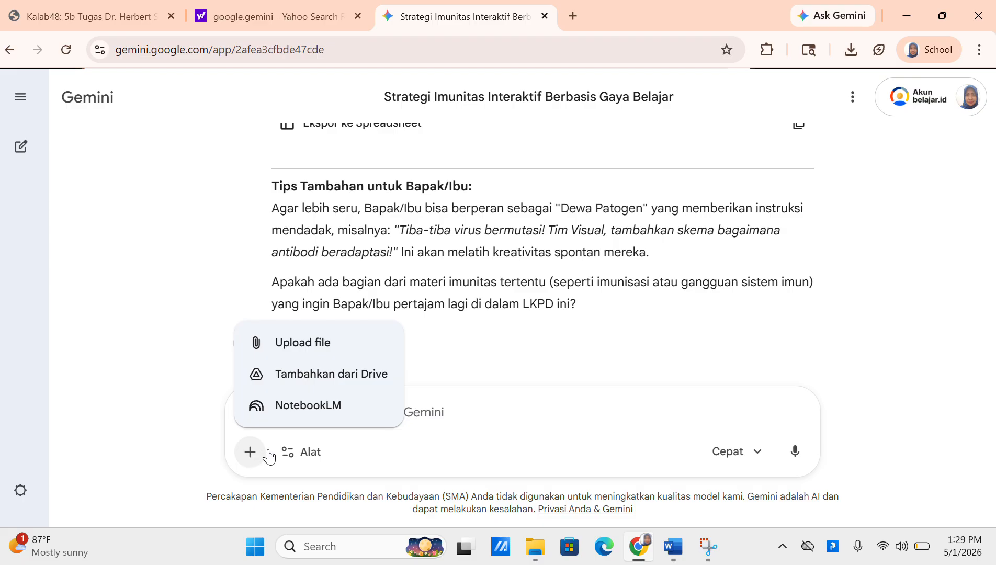
click(306, 453)
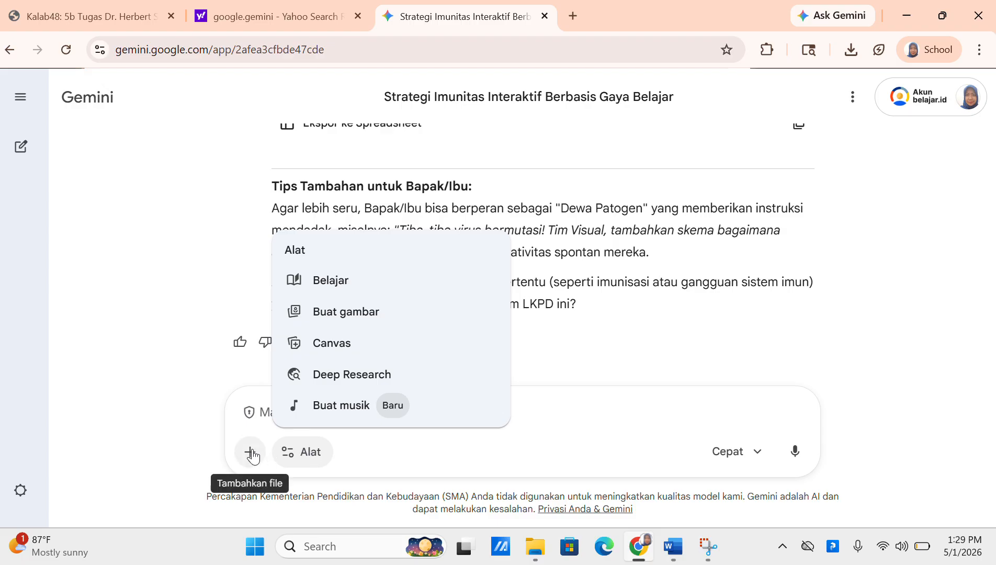
click(309, 449)
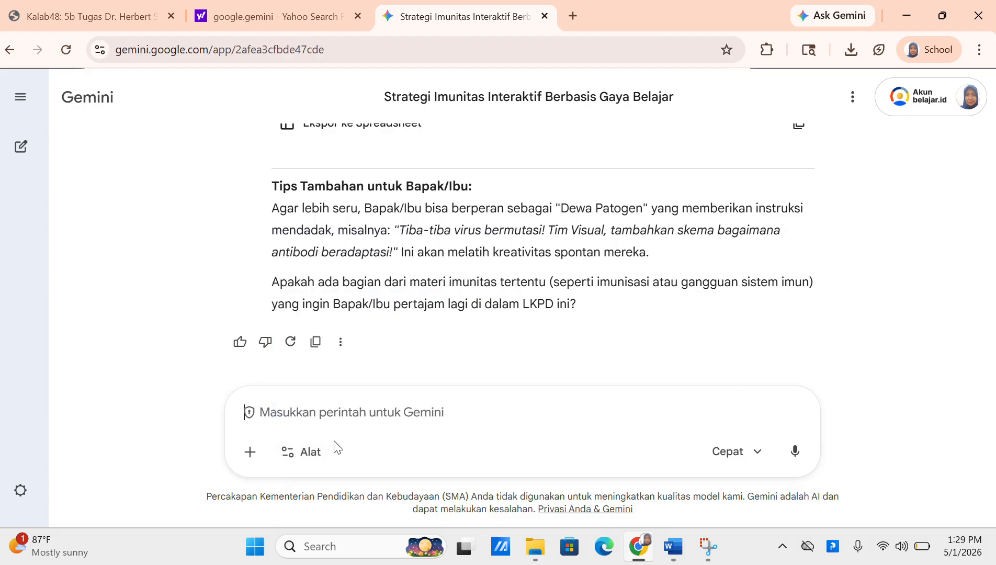
Open the Gem manager from the sidebar and show all Google-made gems with 'Tampilkan lebih banyak'
click(21, 98)
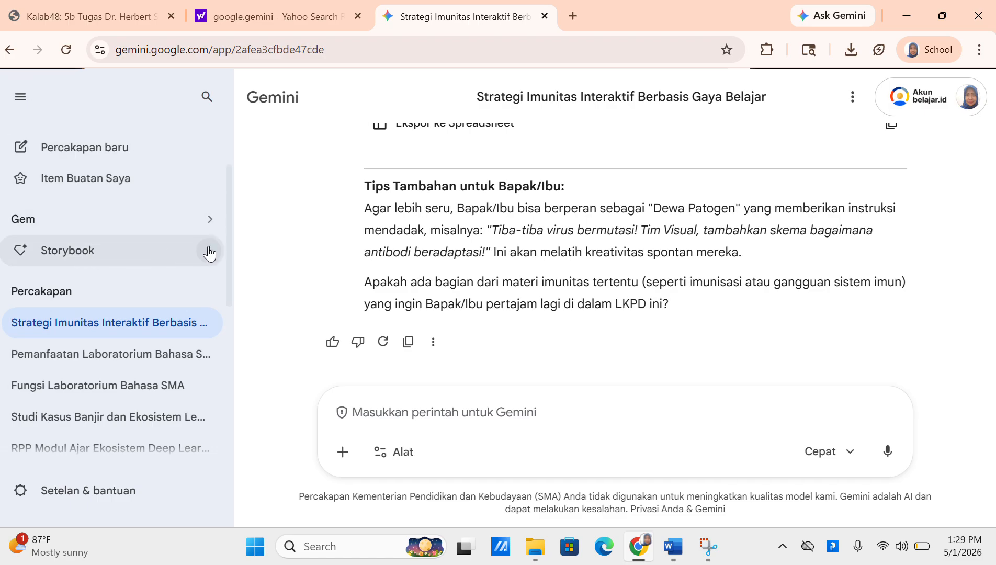
click(210, 225)
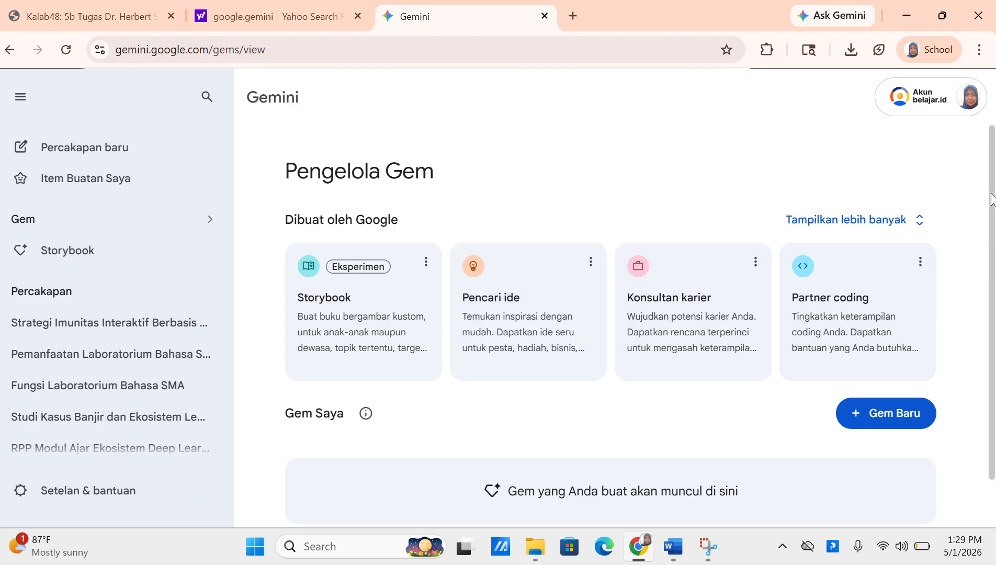
scroll(992, 199, down, 1)
scroll(938, 218, up, 1)
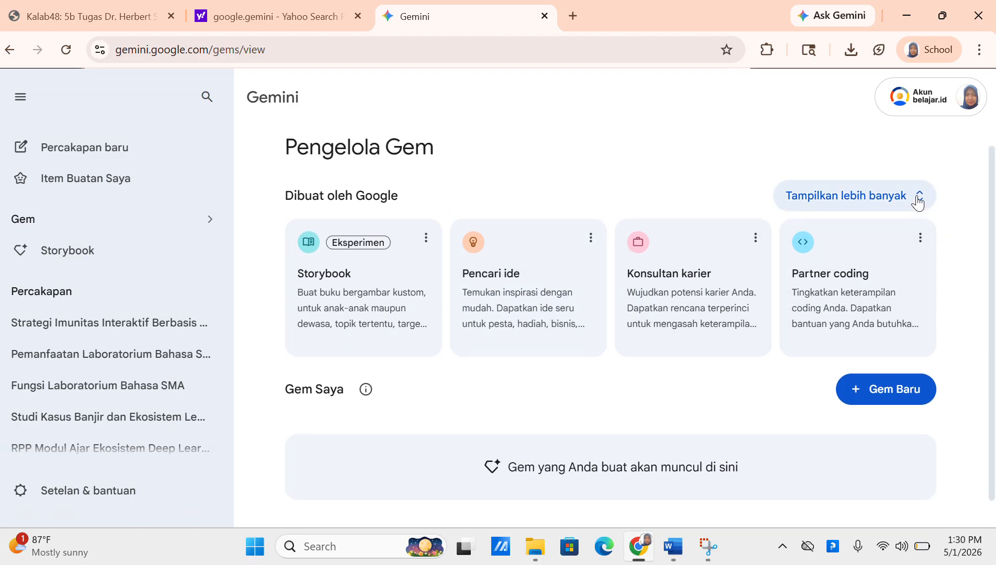
click(916, 201)
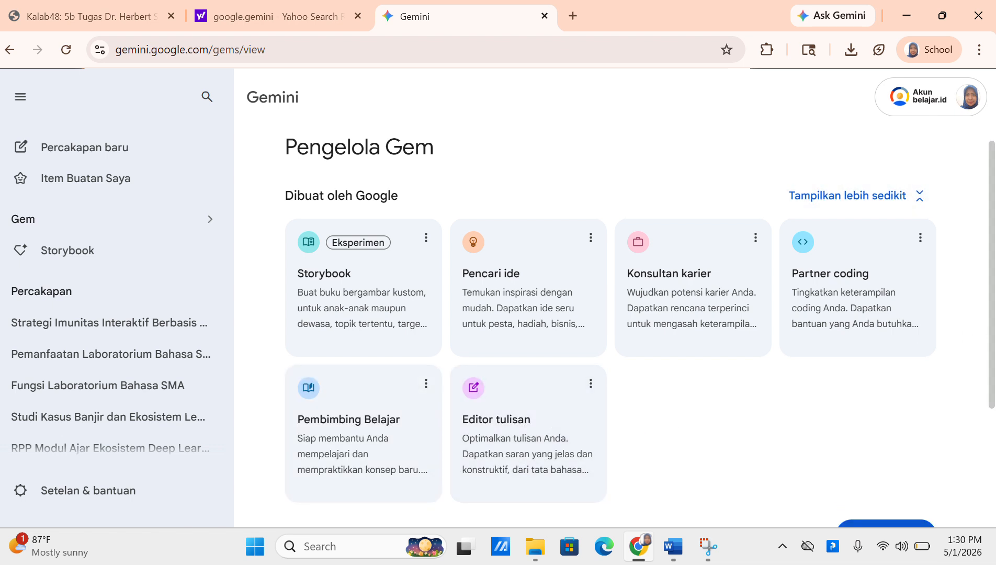
mouse_move(992, 261)
mouse_down()
mouse_move(992, 378)
mouse_move(992, 258)
mouse_up()
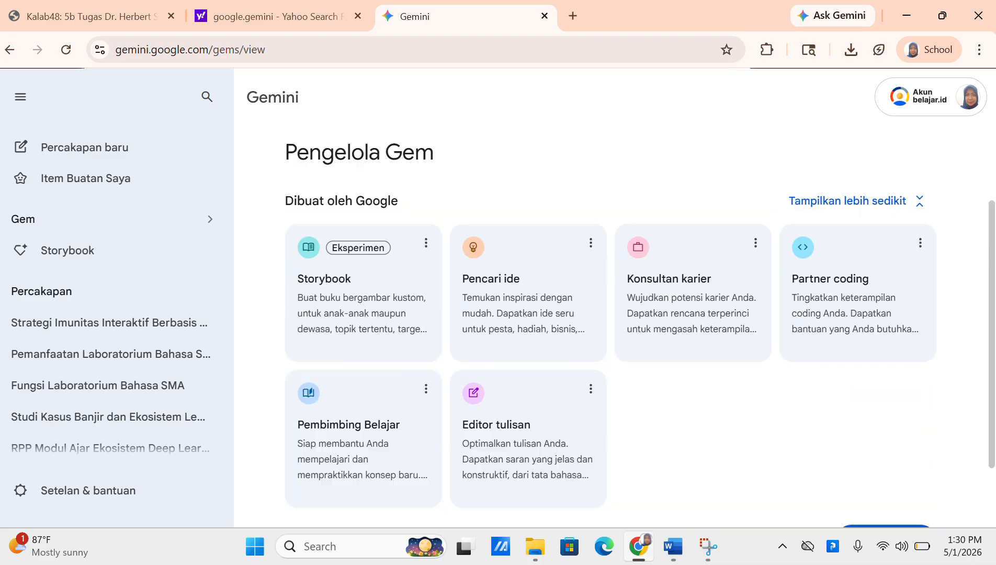
drag(992, 293, 992, 282)
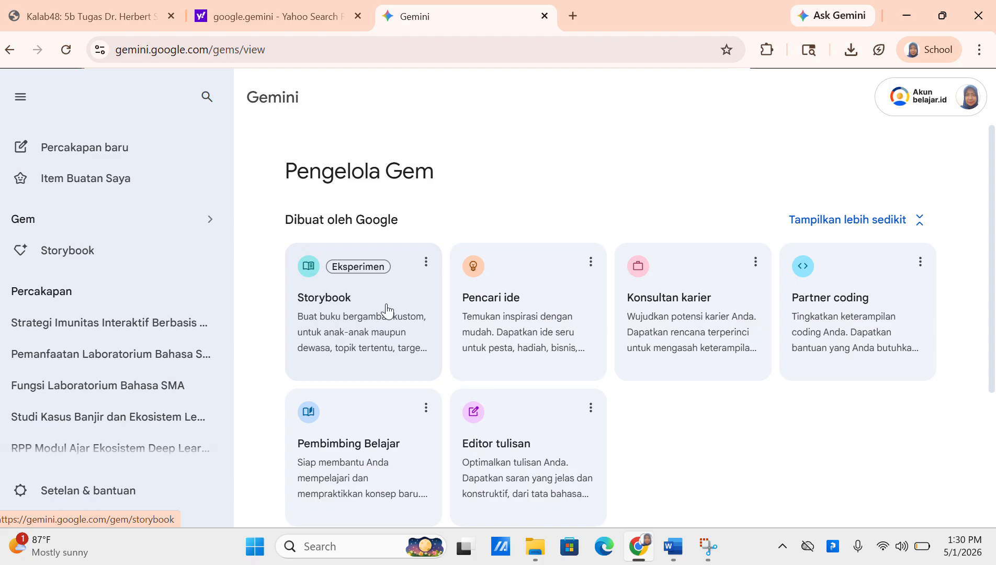
Open the Storybook gem and request a comic on chickenpox attacking the body and white blood cells
click(429, 271)
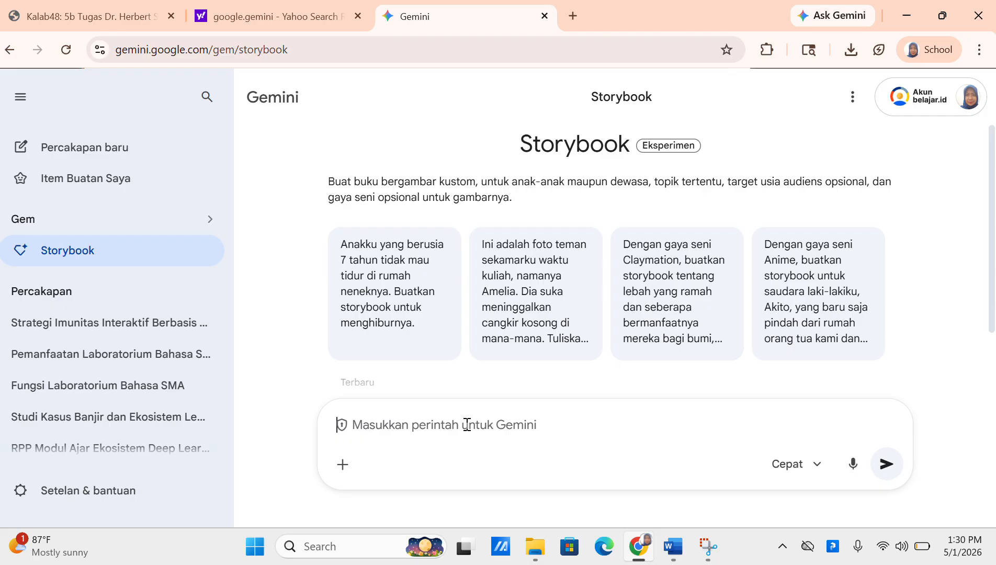
text(Sa)
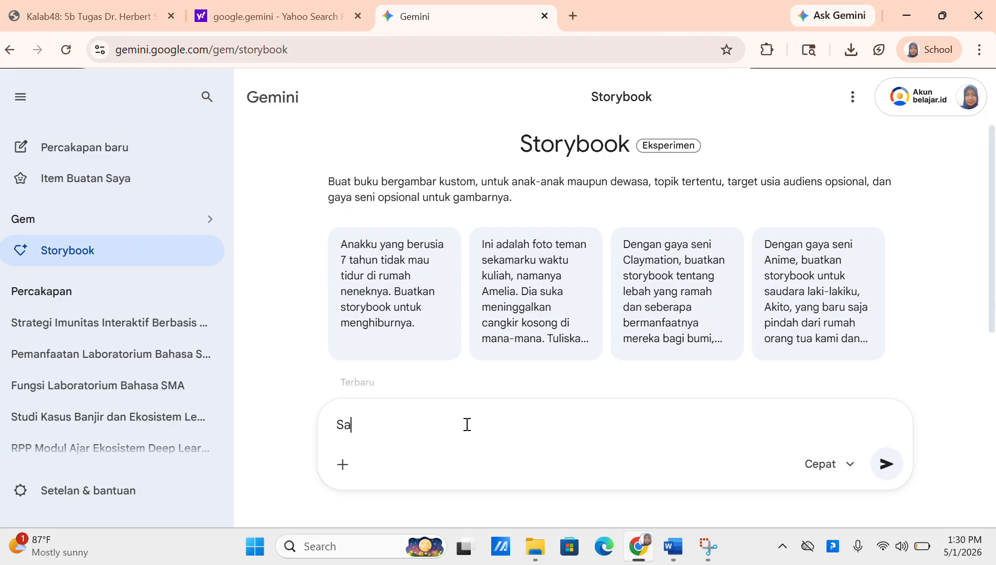
text(ya seorang guru B)
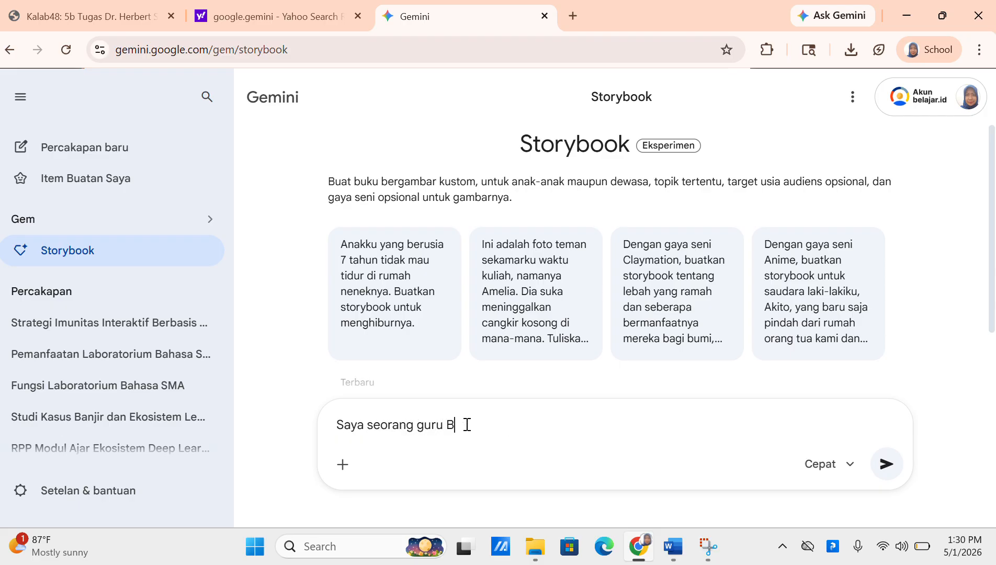
text(iologi SMA, kelas 11, k)
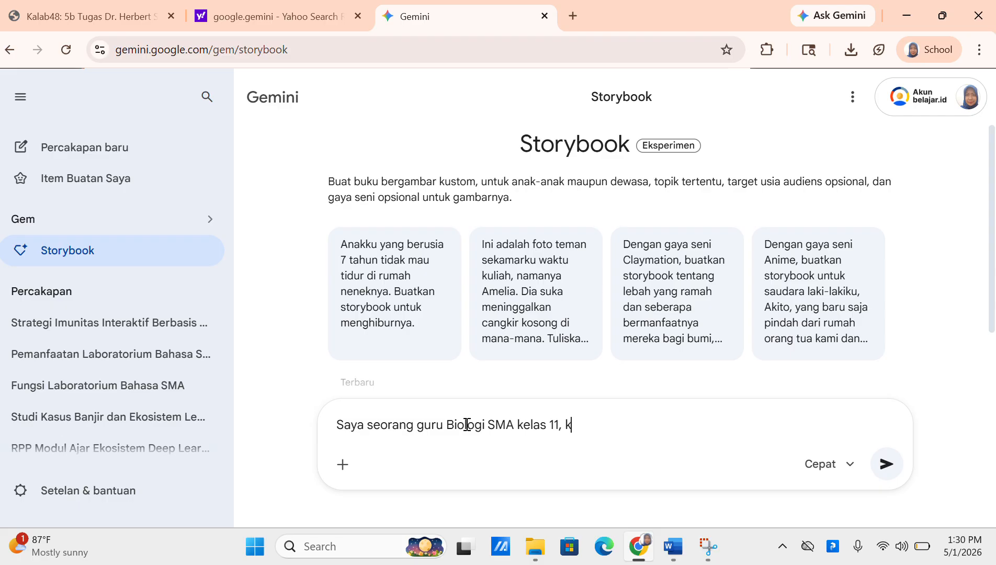
text(ali ini, saya minta tolong buatkan )
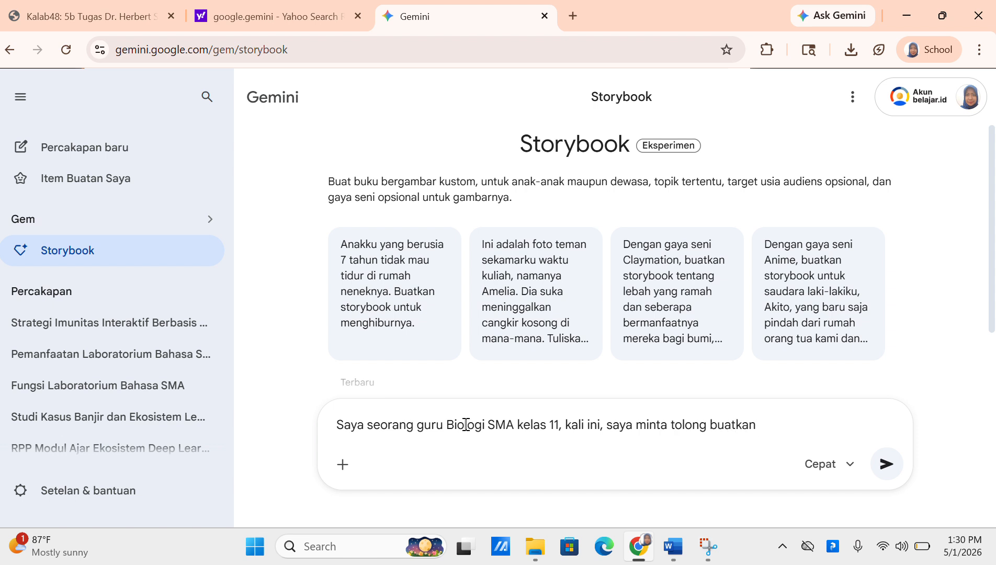
text(komik edukasi yang didalamn)
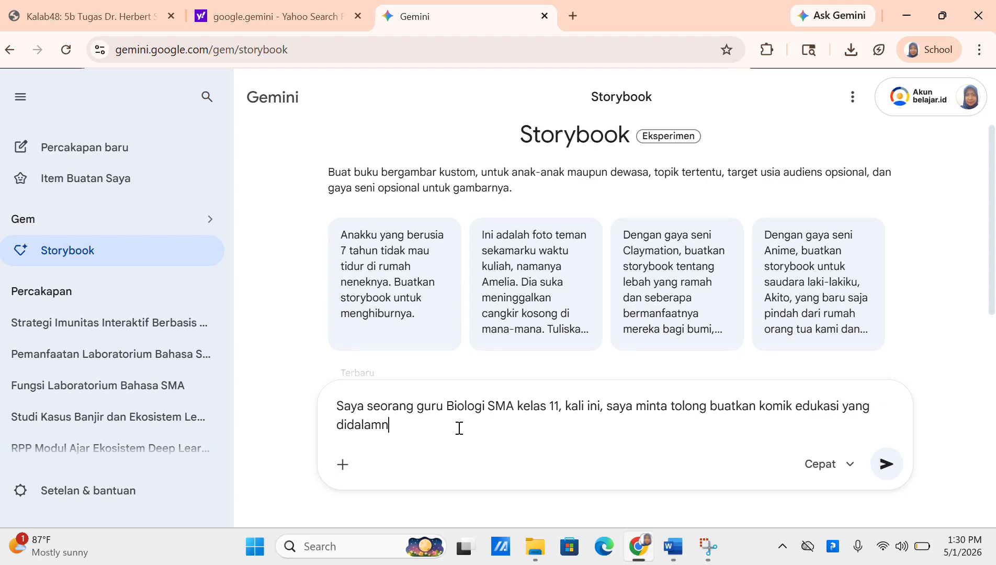
text(ya menceritakan bagaiam)
key(BackSpace)
key(BackSpace)
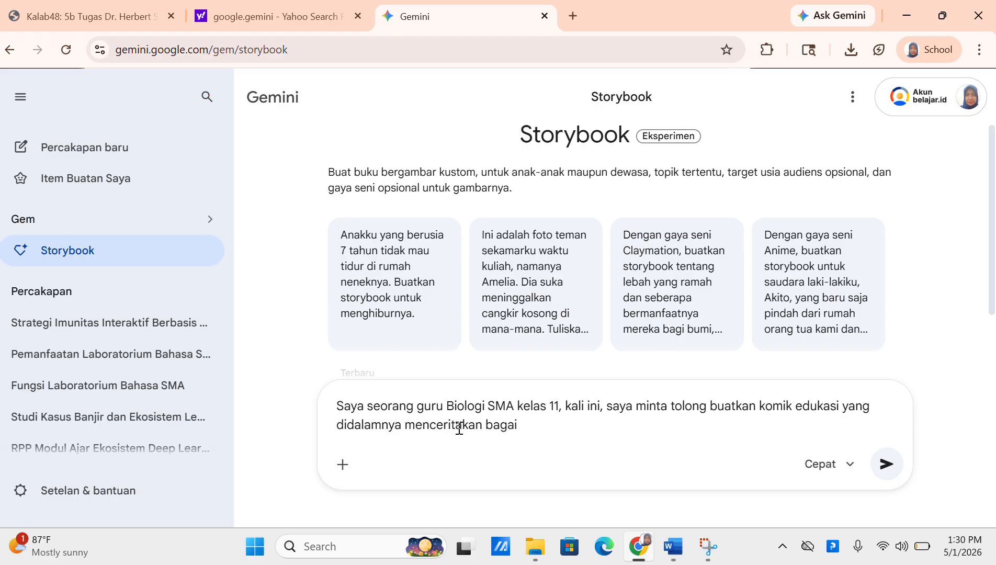
text(mana virus caca)
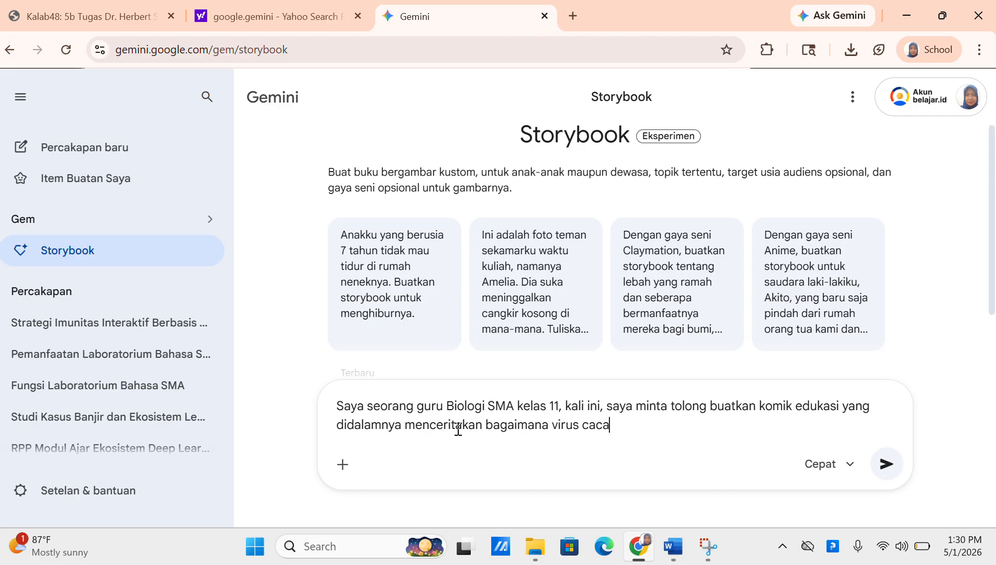
text(r menyerang tubuh manusai)
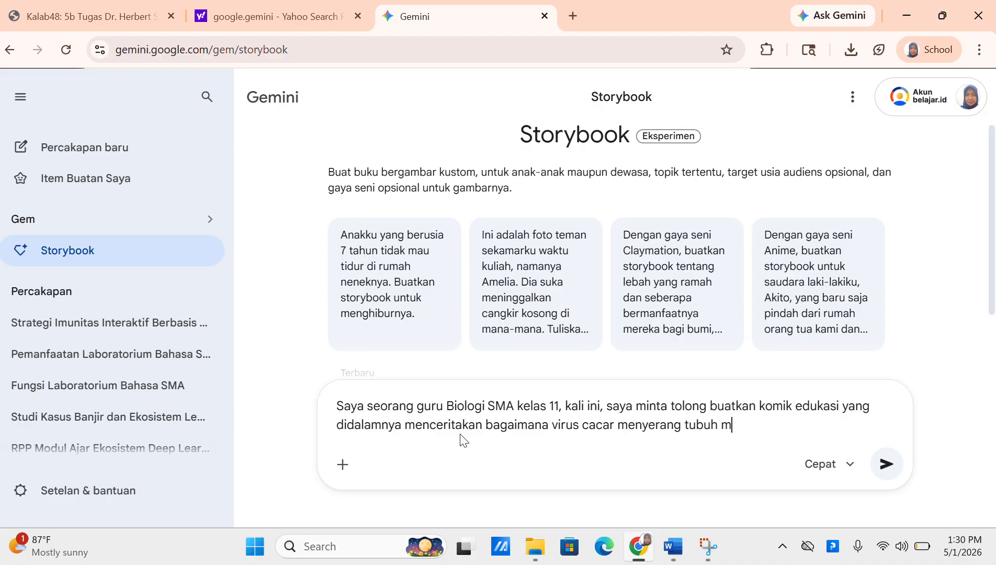
key(BackSpace)
key(BackSpace)
text(ia, proses yang terjadi)
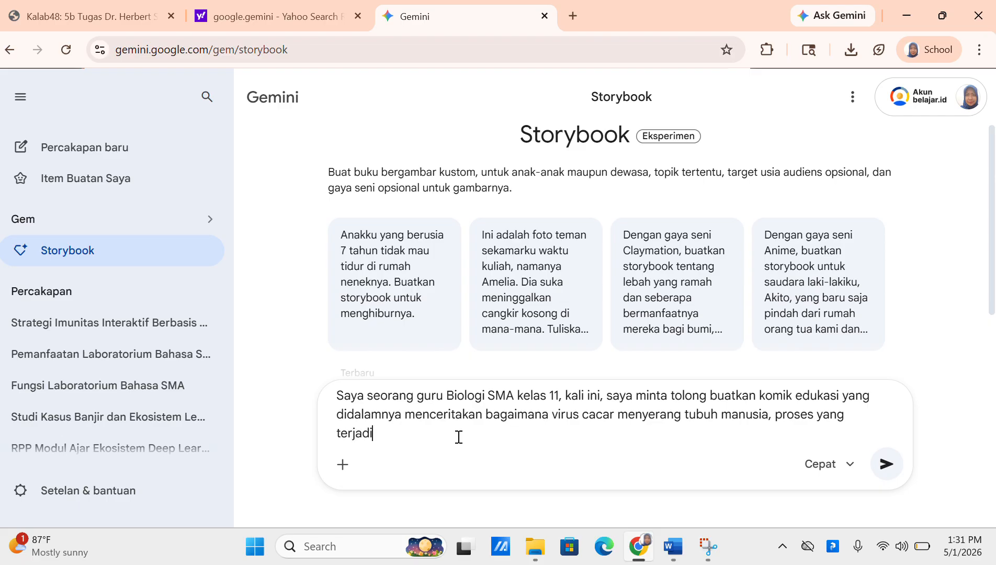
text( di dalam sel da)
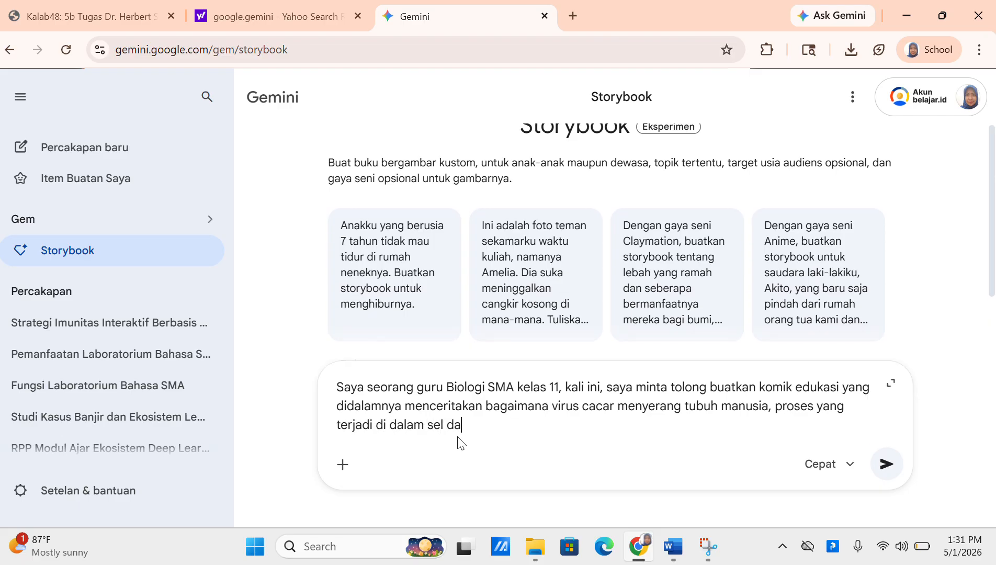
text(rah putih, dan jika )
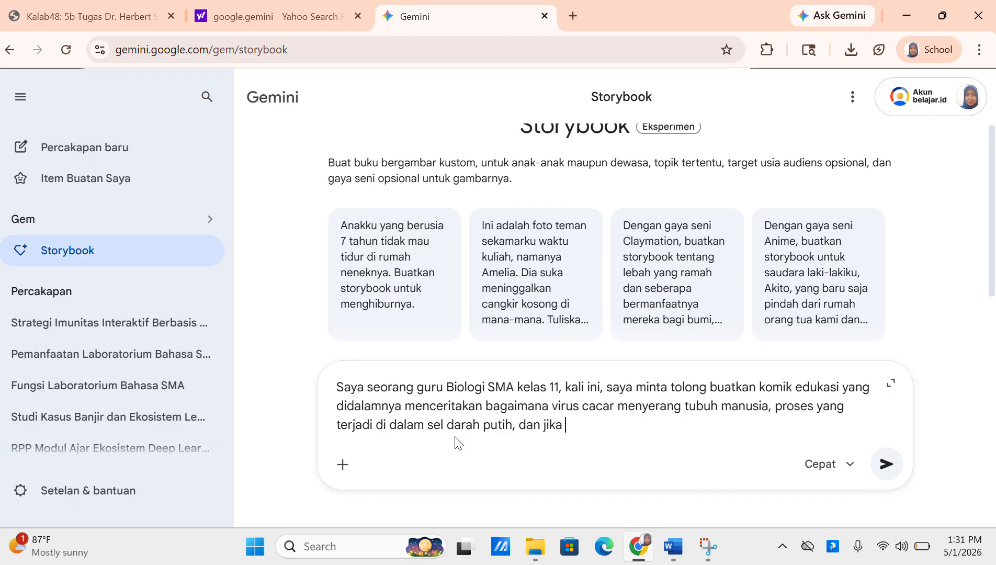
text(sudah sembuh dari ca)
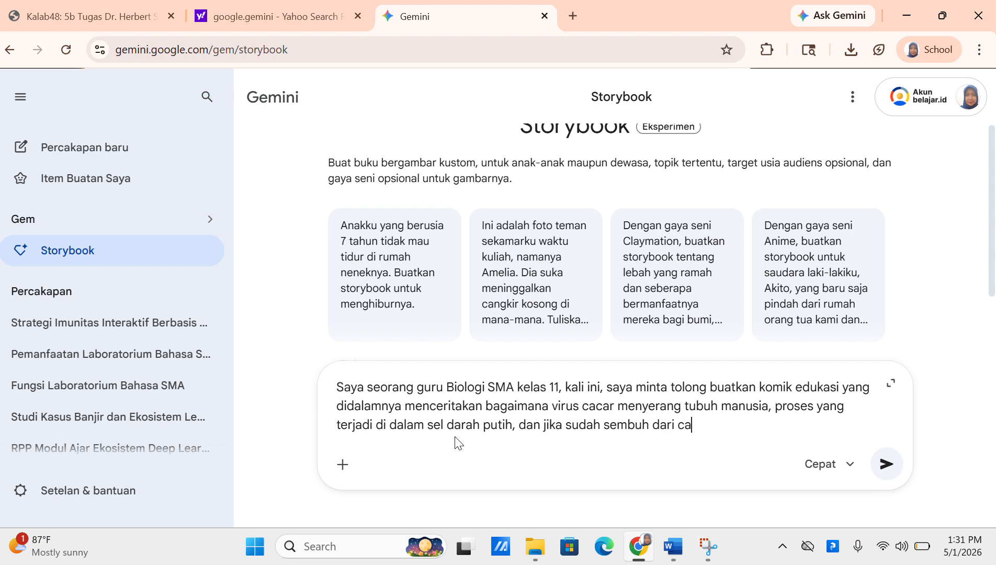
text(car)
Add that a recovered person won't catch chickenpox again and stays immune forever, asking for an engaging story
key(BackSpace)
text(ar)
key(BackSpace)
key(BackSpace)
text(. MA)
key(BackSpace)
key(BackSpace)
text(maka penderita caca)
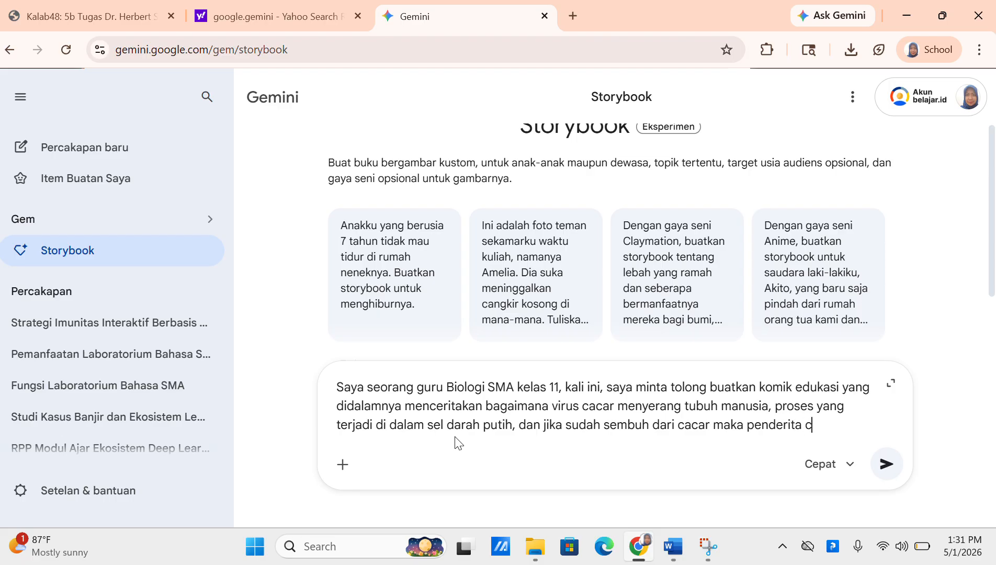
key(BackSpace)
key(BackSpace)
key(BackSpace)
key(BackSpace)
key(BackSpace)
key(BackSpace)
key(BackSpace)
key(BackSpace)
key(BackSpace)
key(BackSpace)
key(BackSpace)
key(BackSpace)
key(BackSpace)
key(BackSpace)
key(BackSpace)
key(BackSpace)
text(ar ma)
key(BackSpace)
key(BackSpace)
text(orang tersebut tidak akan k)
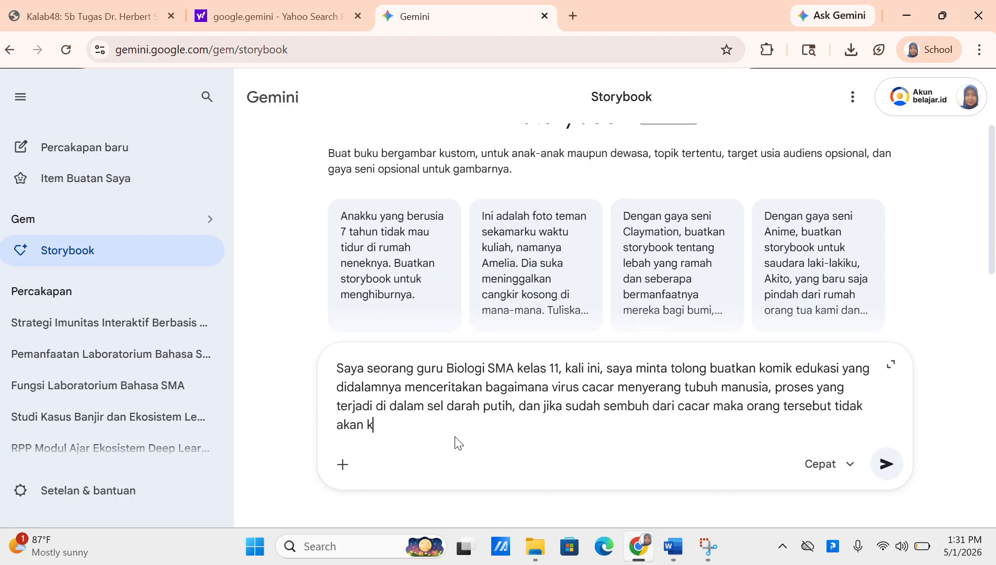
key(BackSpace)
text(ter)
text(jangkit virus ca)
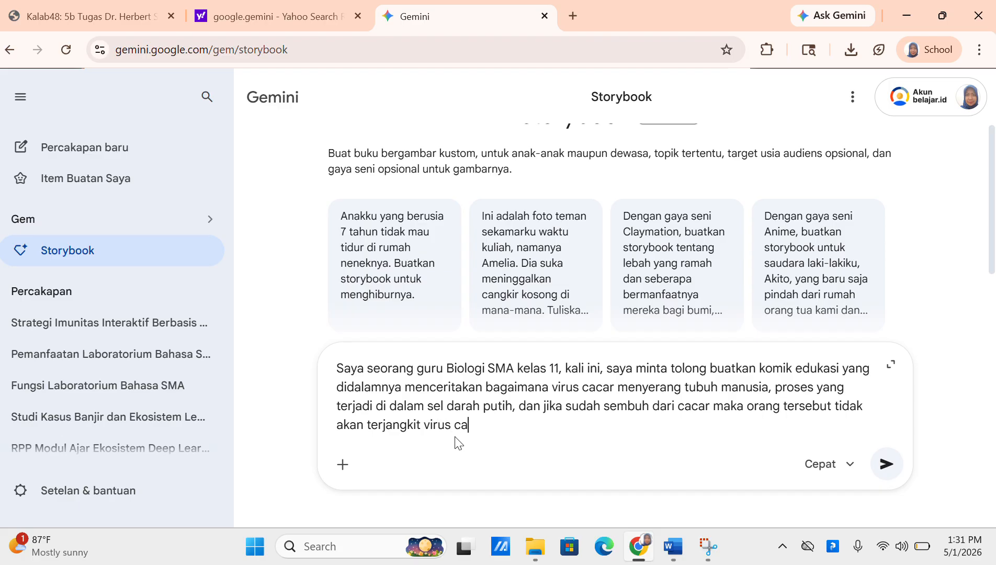
text(car kembali, dan orang terseb)
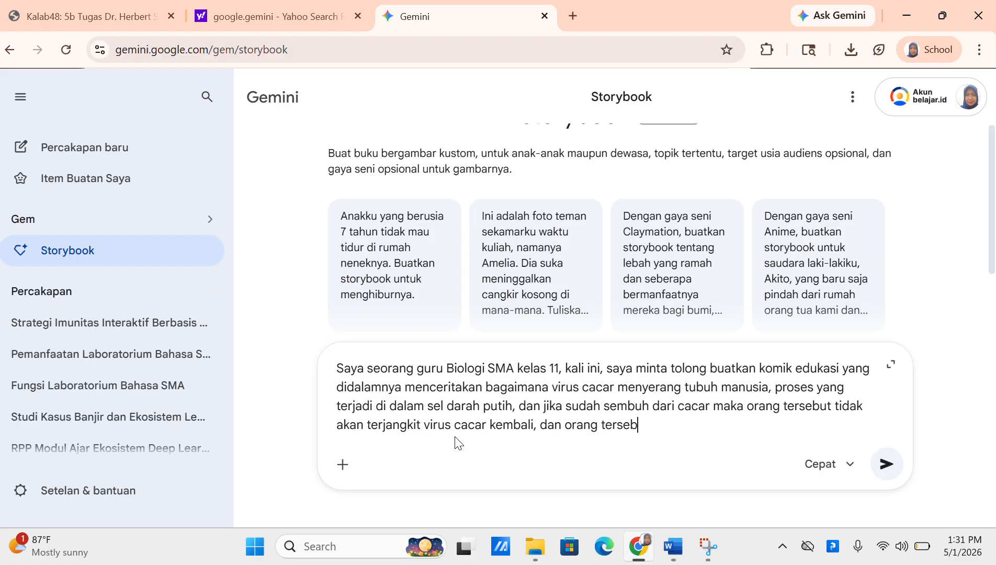
text(ut akan kebal selamanya.)
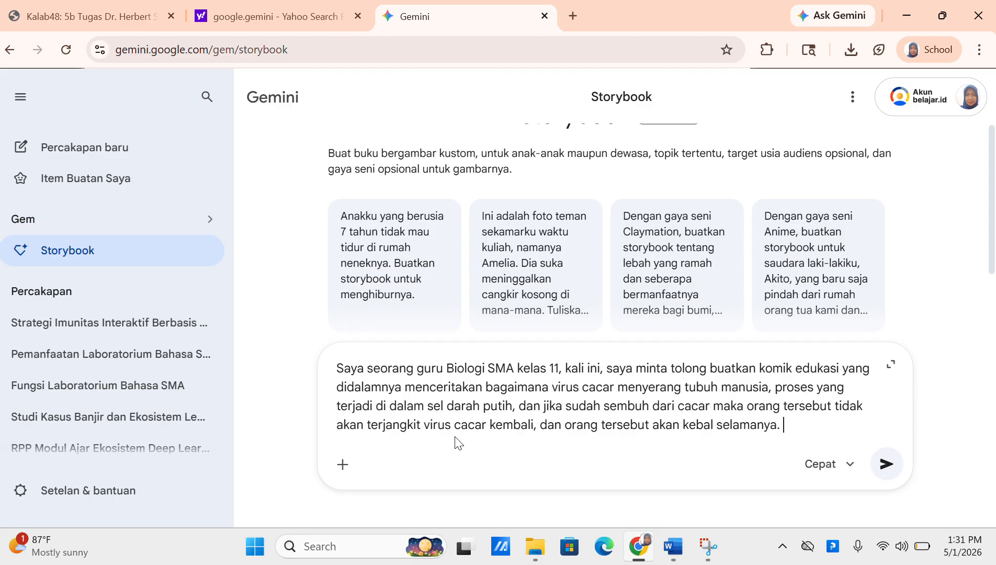
text( Buatlah cerita menarik tet)
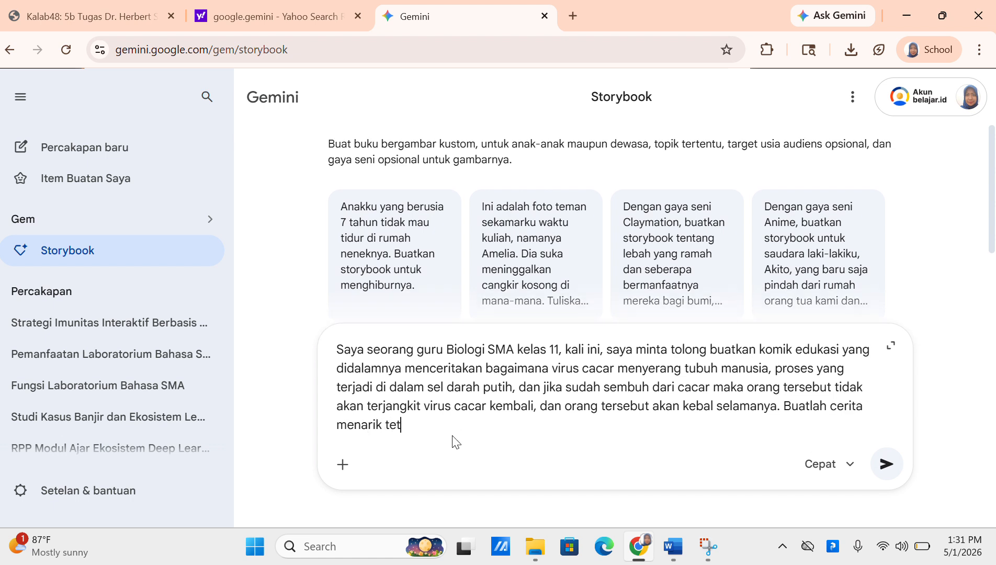
text(api dapat dipahami siswa dengan baik.)
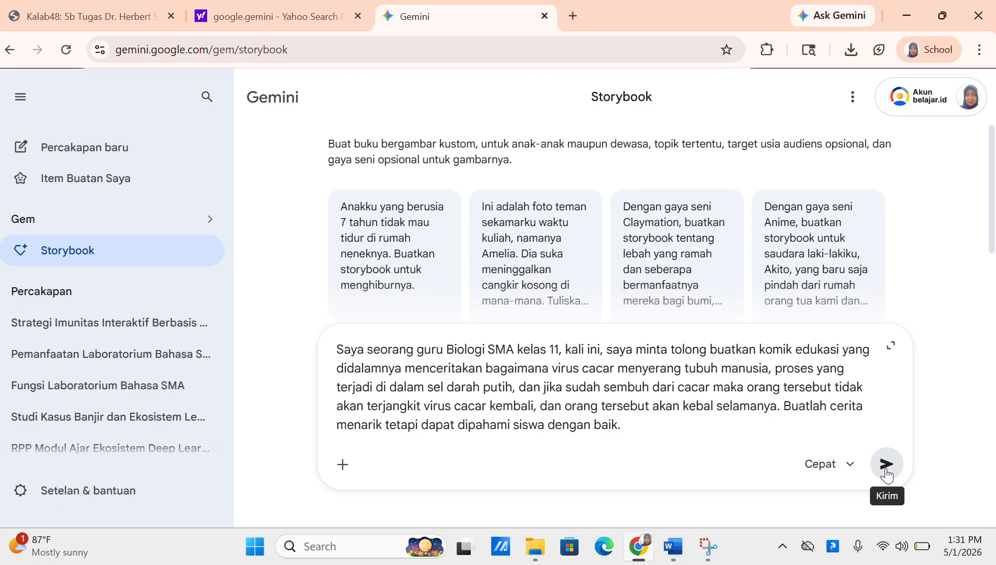
Send the chickenpox comic request and dismiss the low-battery dialog and Power & Battery notification
click(886, 464)
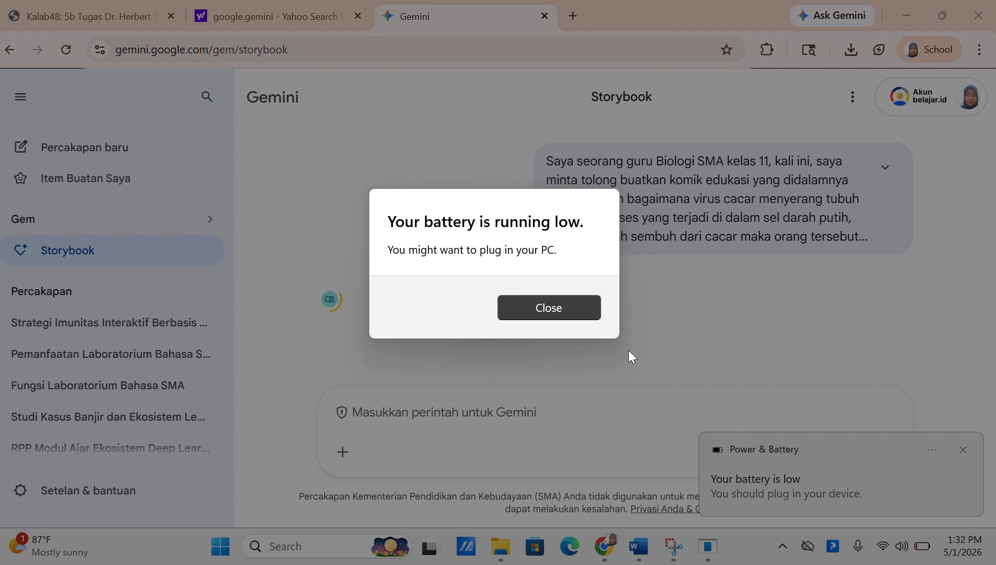
click(574, 308)
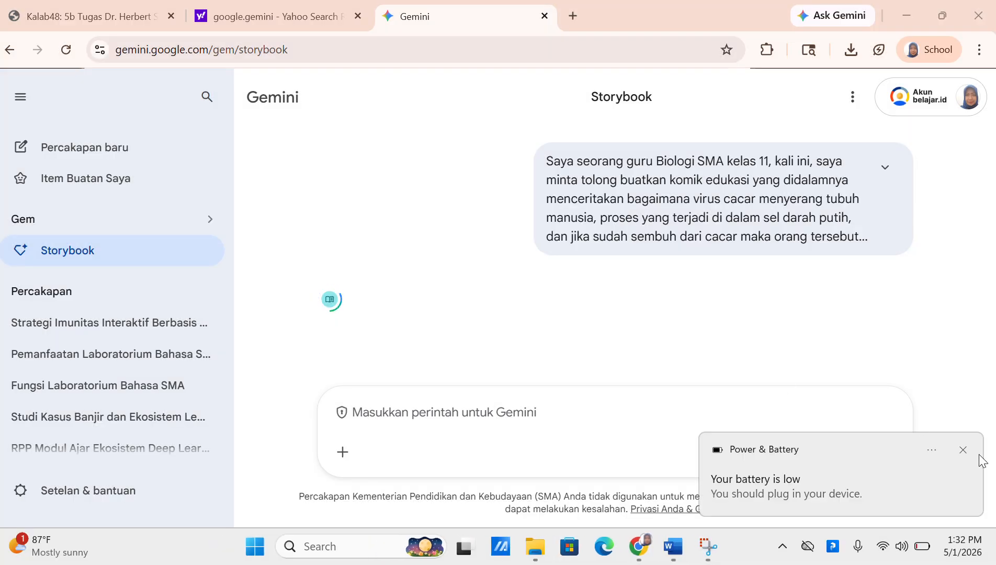
click(963, 450)
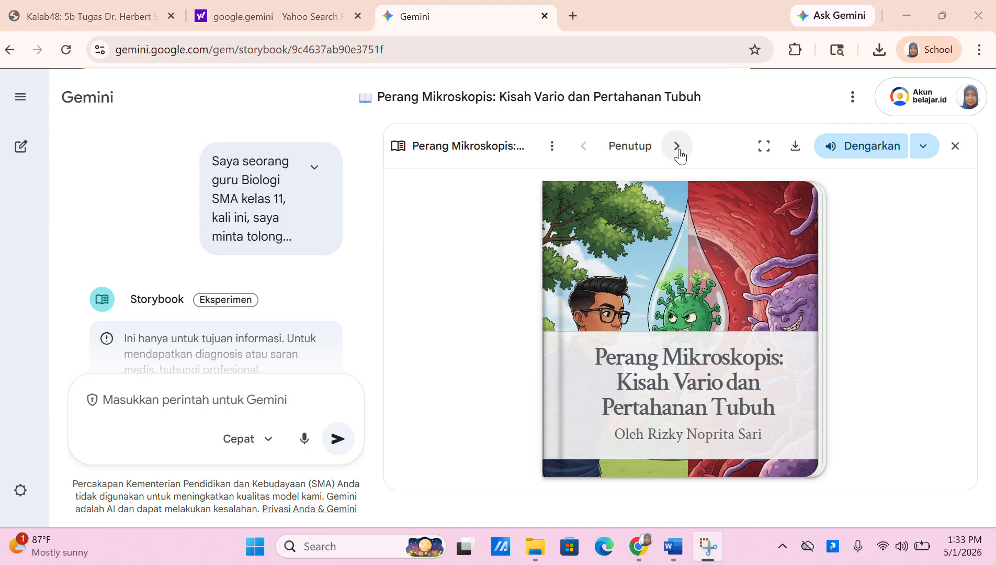
Page through the storybook to page 10/10, switch to full-window view, and download it
click(679, 153)
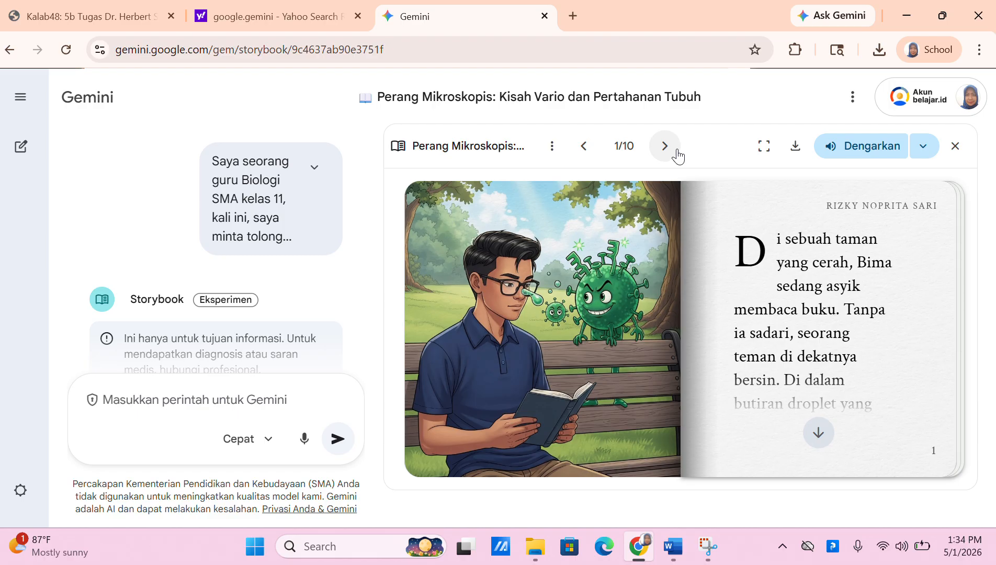
click(665, 147)
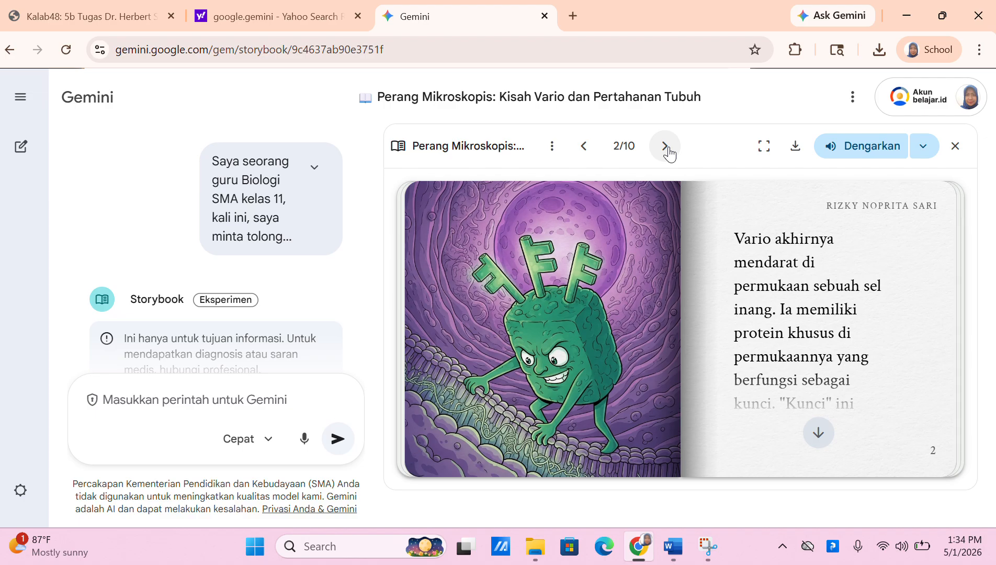
click(665, 147)
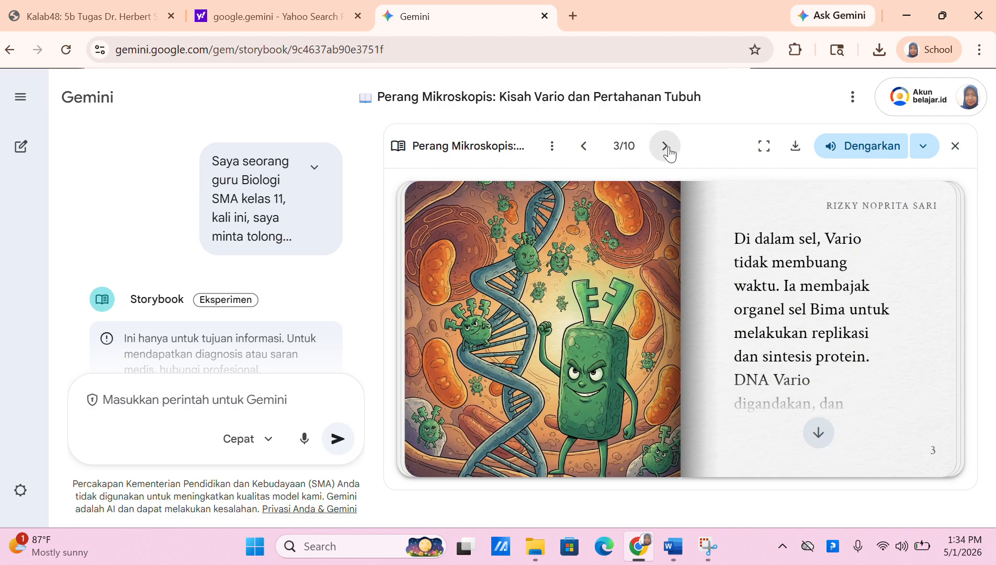
click(666, 146)
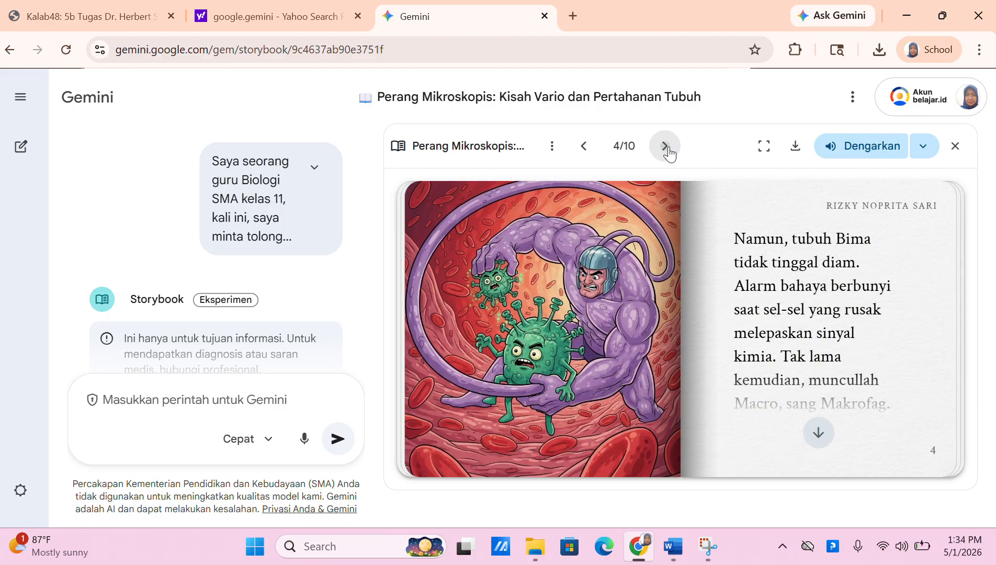
click(666, 146)
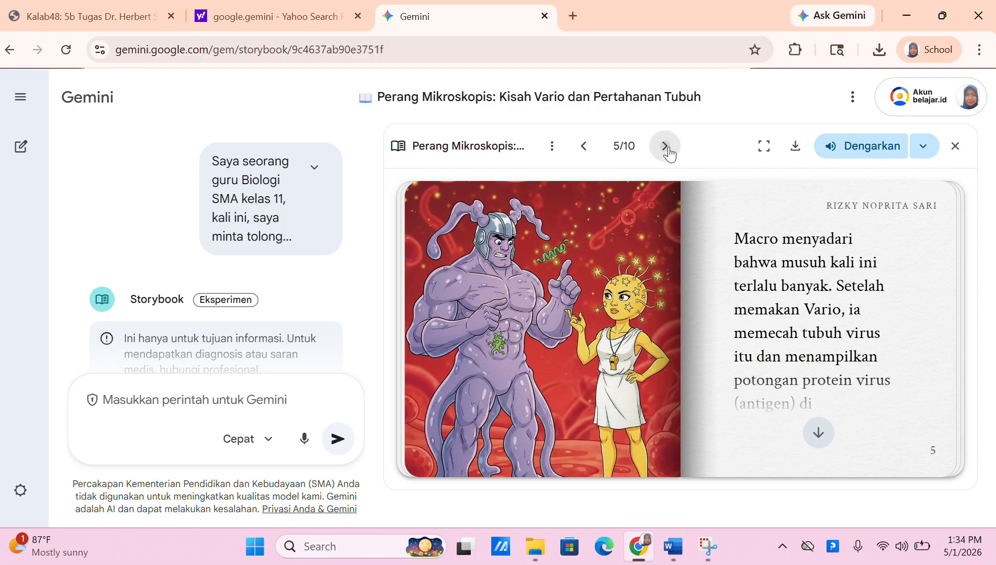
click(667, 147)
click(669, 153)
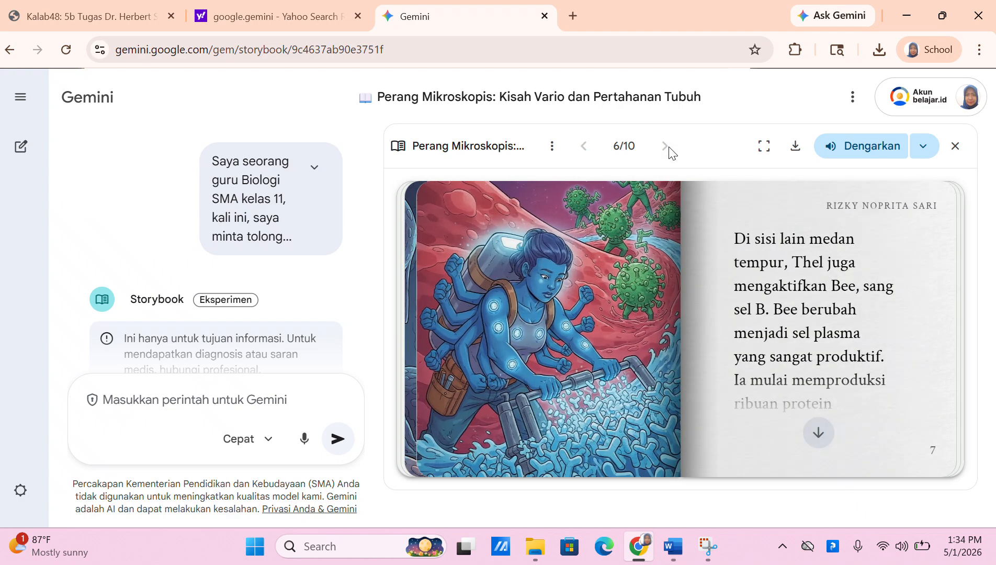
click(665, 148)
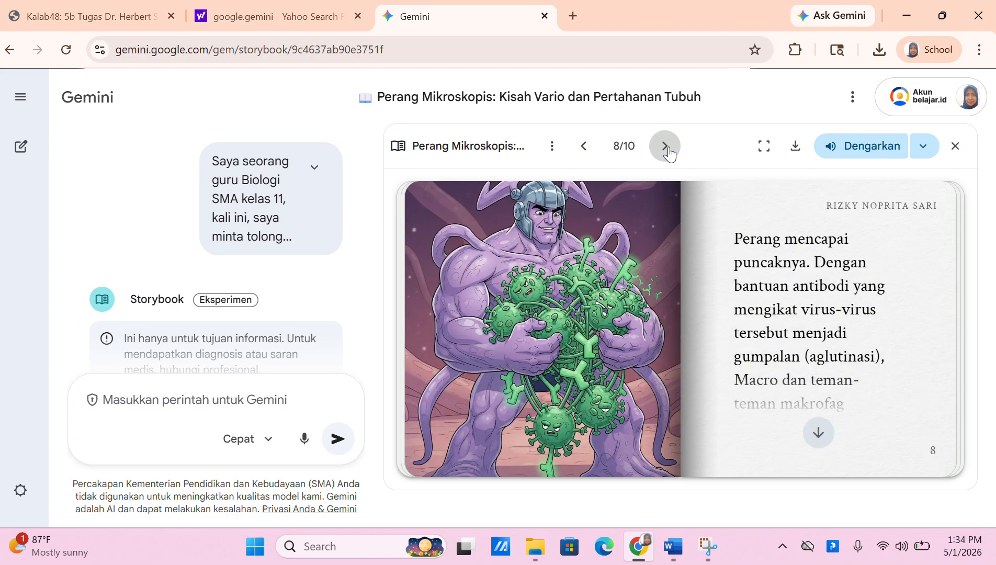
click(667, 149)
click(669, 151)
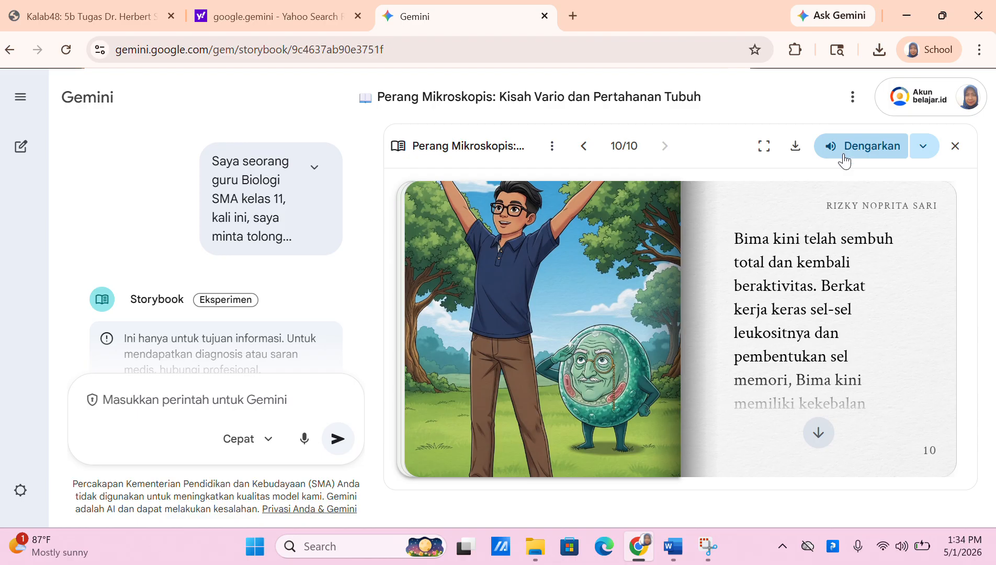
click(765, 148)
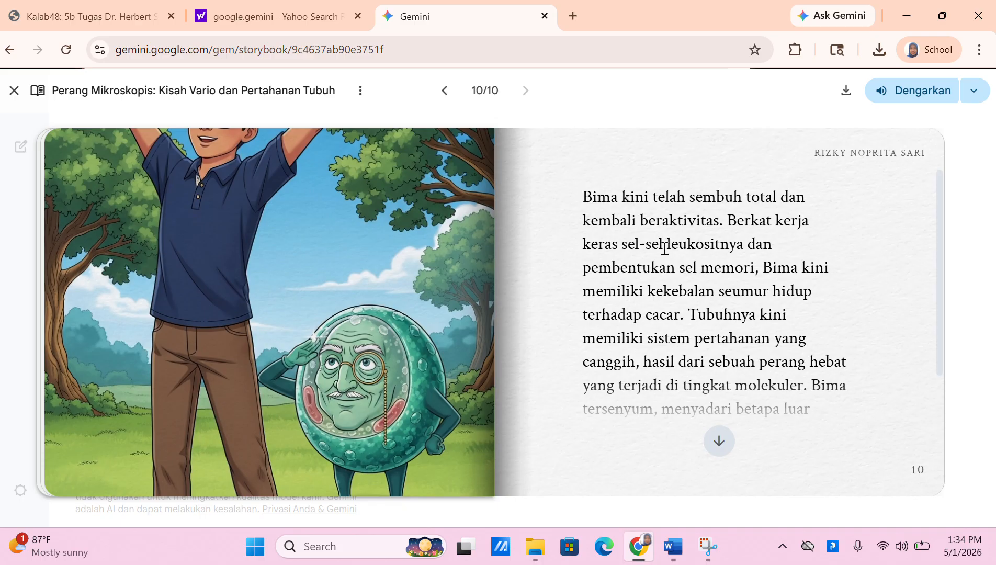
click(845, 94)
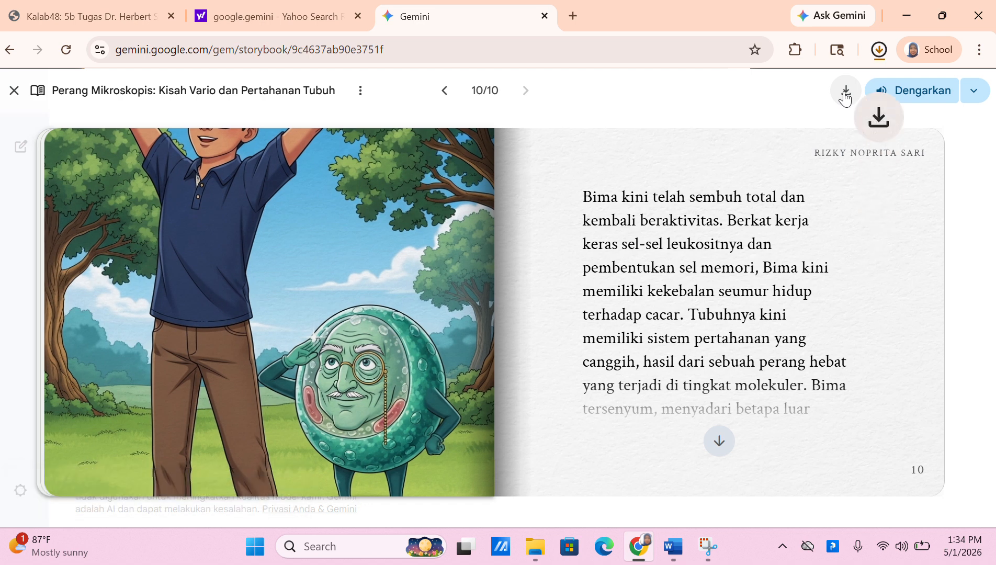
Open the downloaded storybook PDF from Chrome's download history in a new tab
click(880, 59)
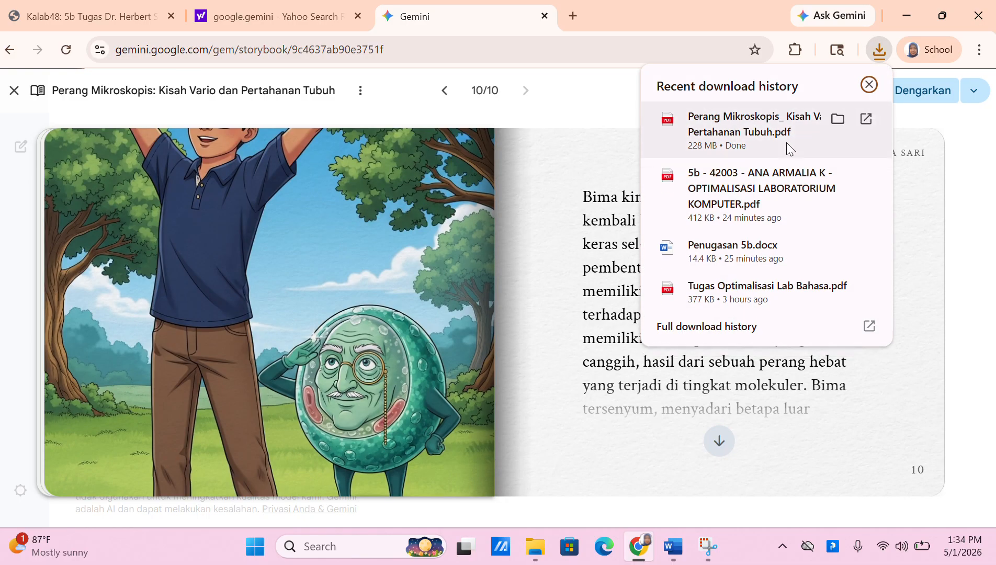
click(741, 134)
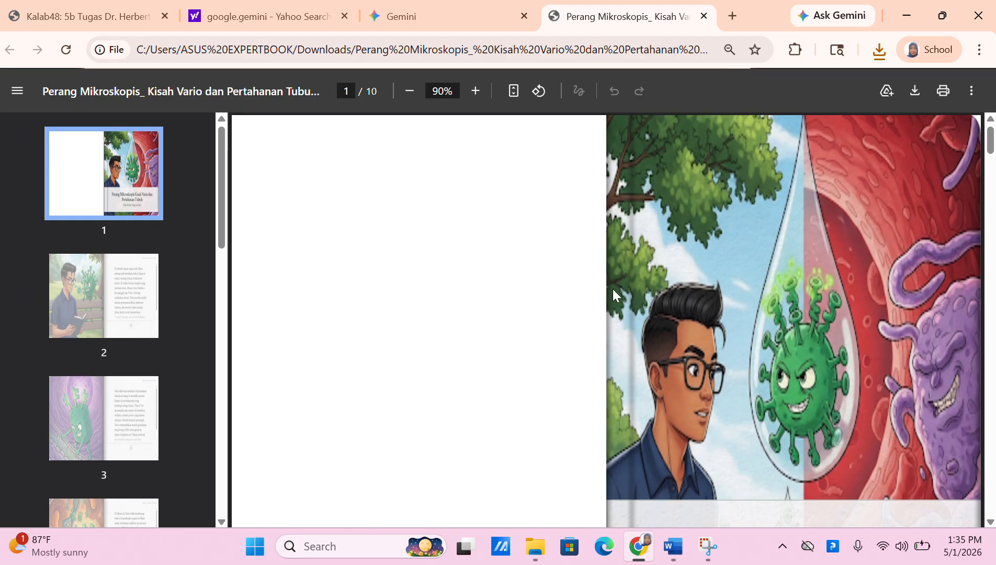
Page through the storybook PDF to page 6, then return to the Yahoo 'google.gemini' results
drag(991, 150, 987, 345)
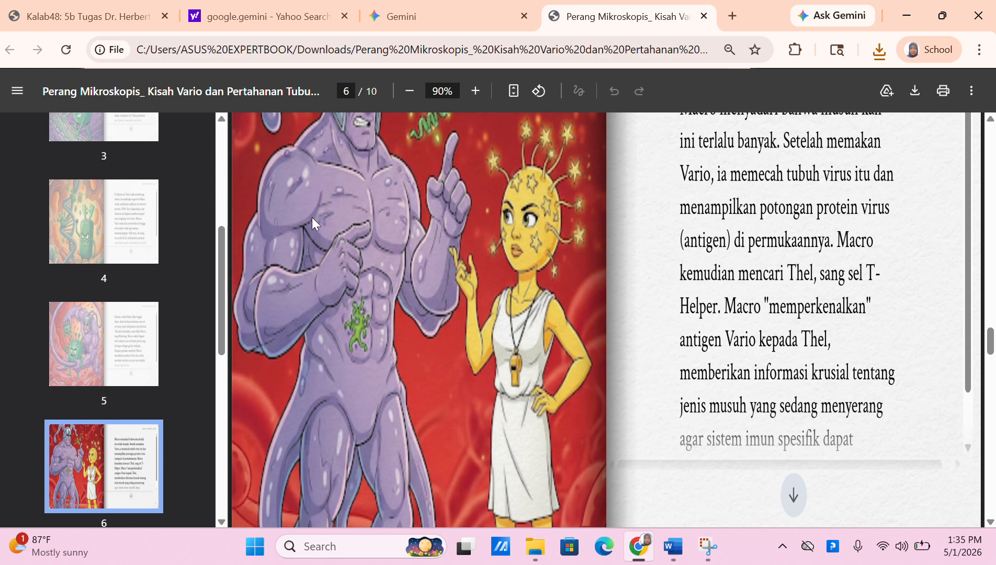
click(308, 16)
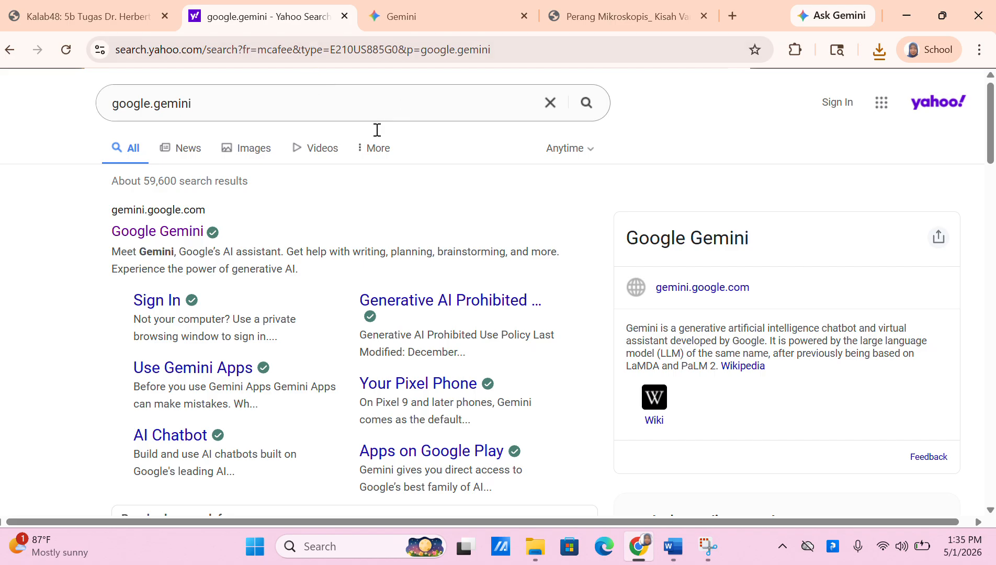
Open Google Gemini from the results and browse the expanded chat history, including the Perang Mikroskopis chat
click(158, 233)
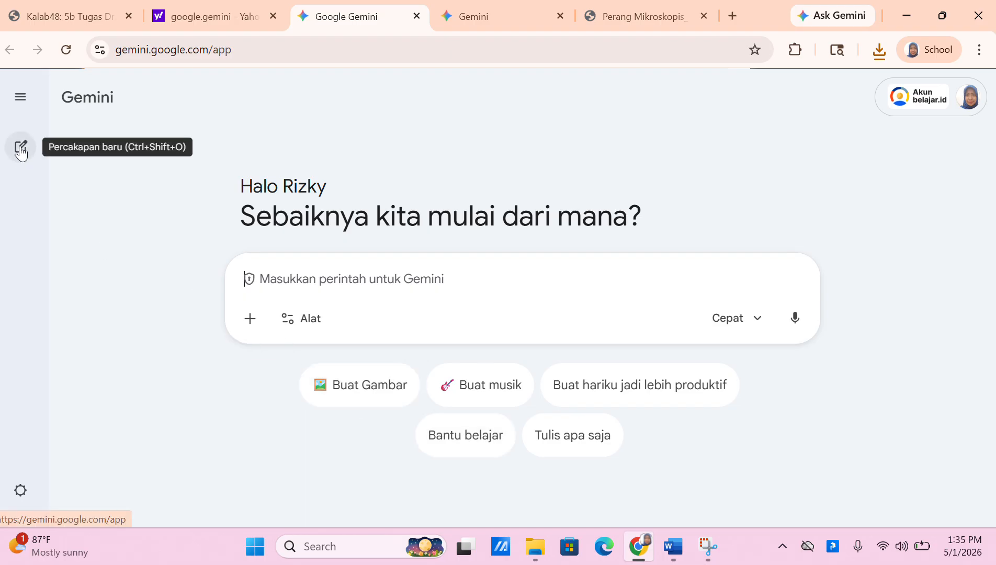
click(21, 97)
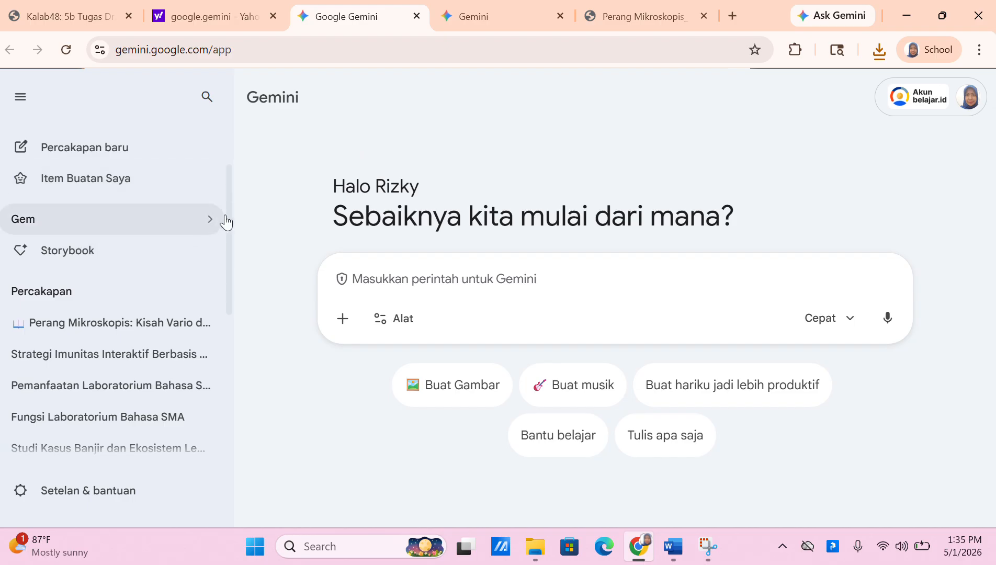
drag(229, 215, 229, 372)
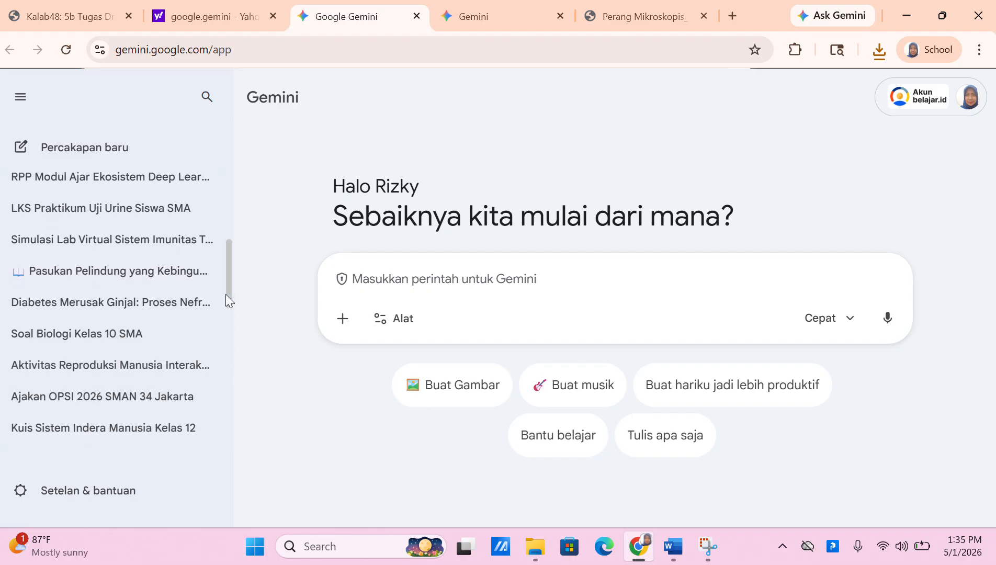
drag(225, 294, 226, 157)
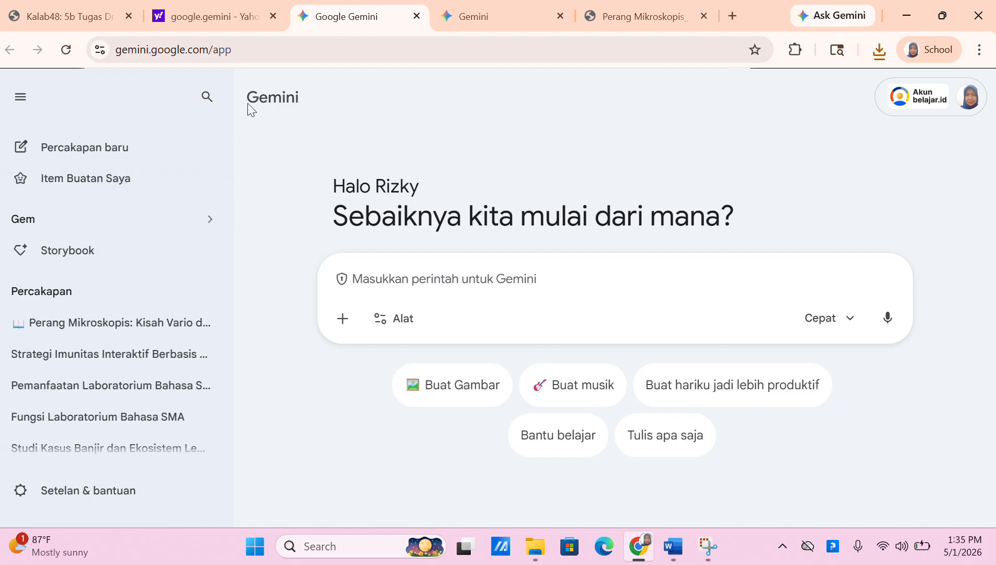
Go to the canva.com website
click(280, 53)
text(c)
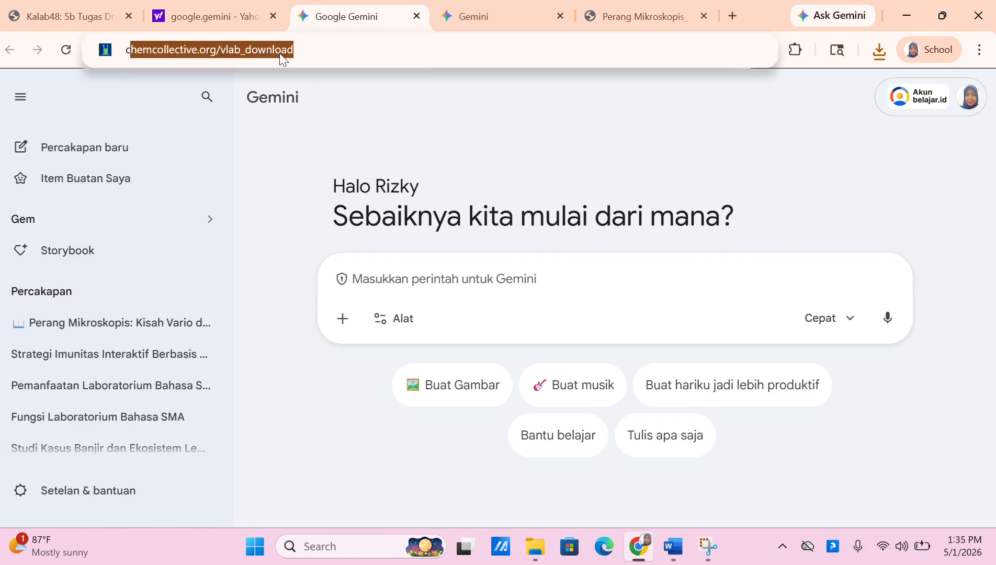
text(anva.)
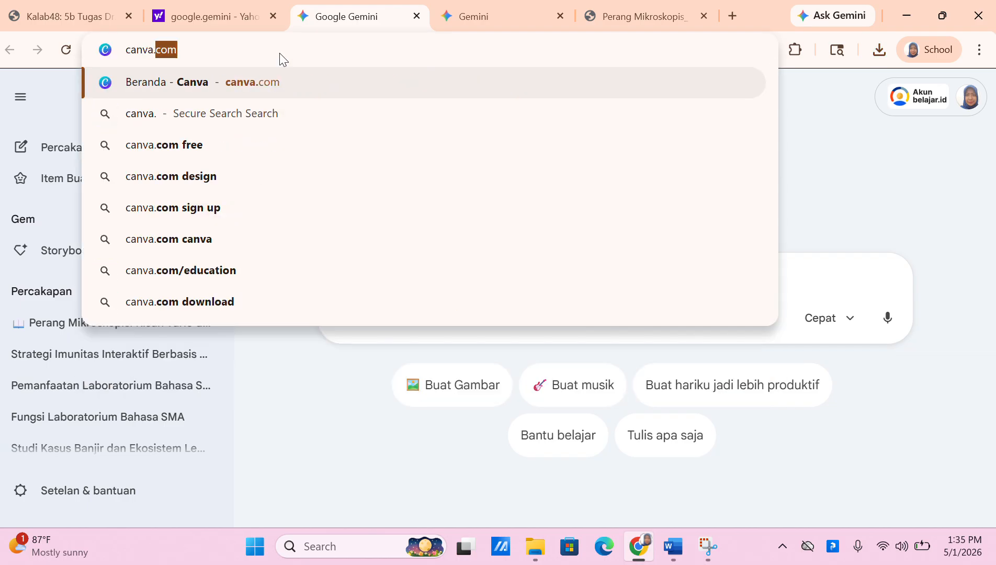
text(con)
key(BackSpace)
text(m)
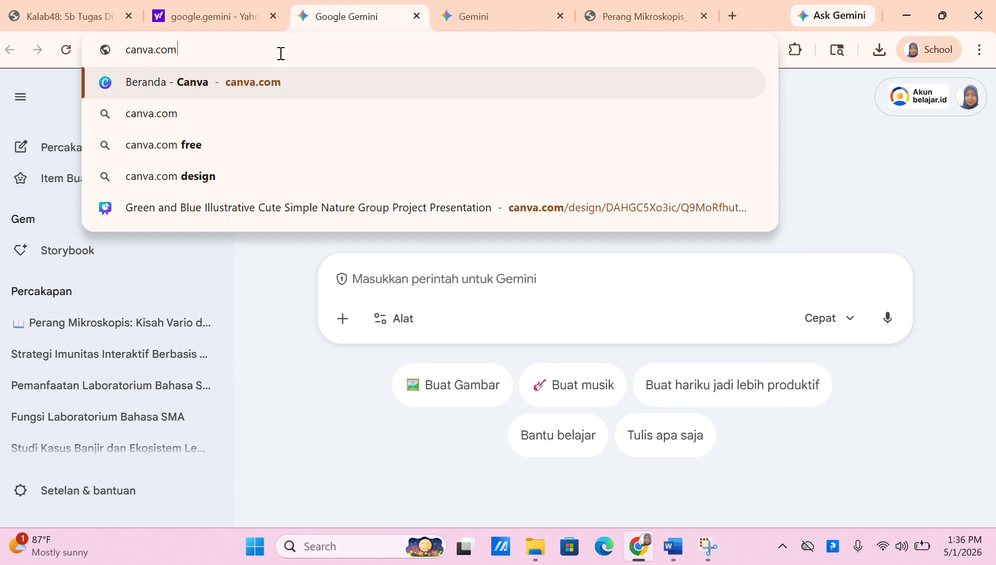
key(Return)
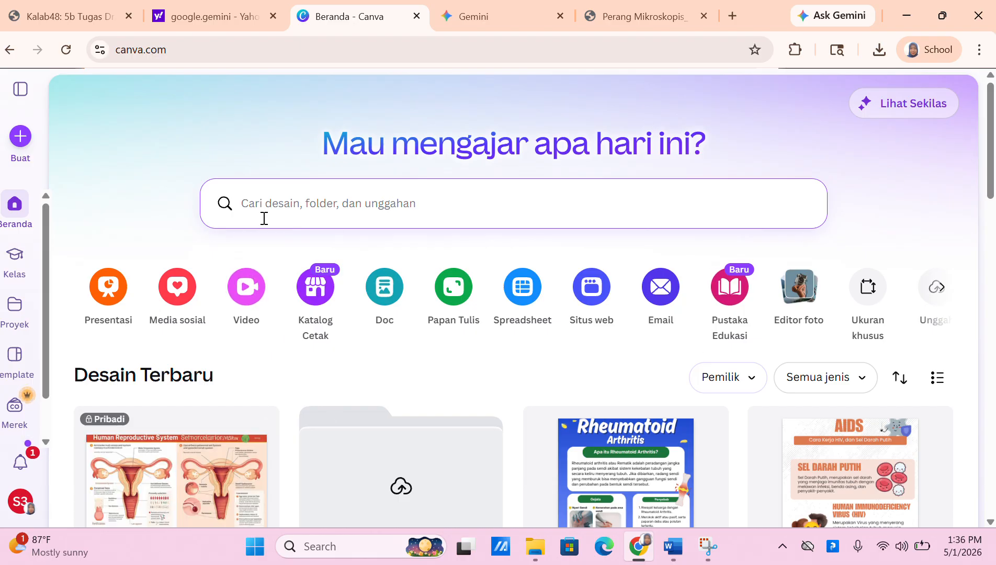
Open the AI Canva assistant from Canva's Lainnya section
scroll(46, 324, down, 1)
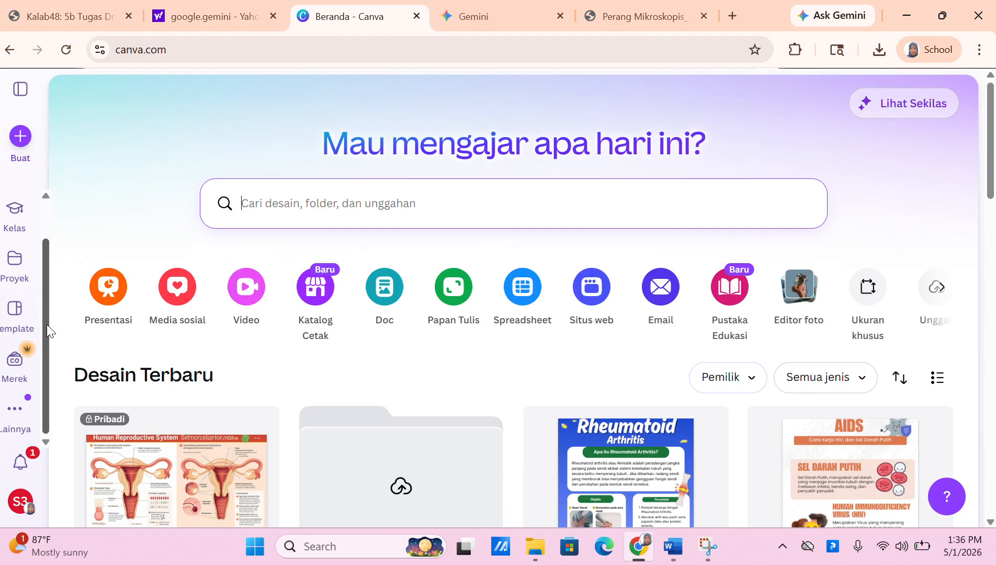
click(17, 409)
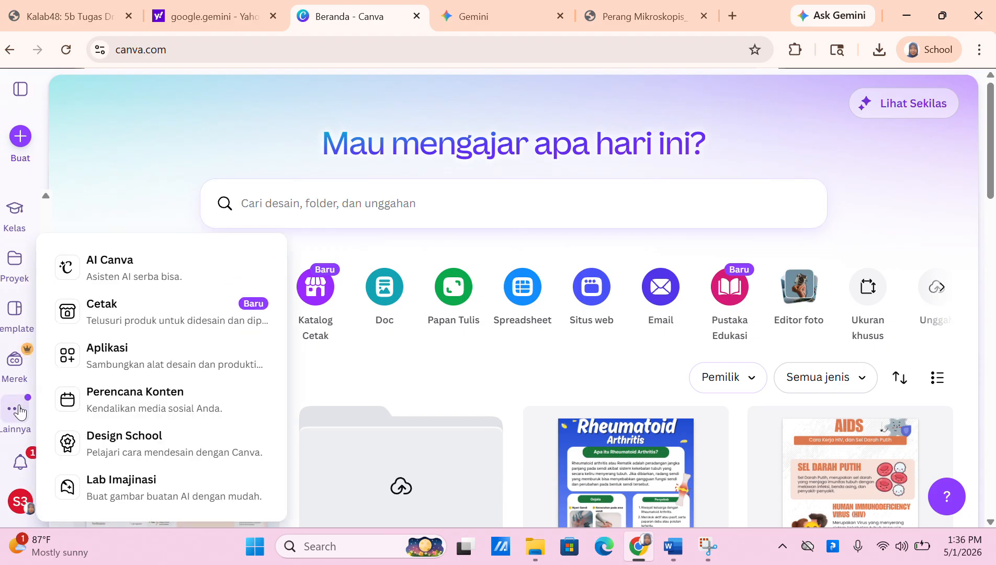
click(138, 281)
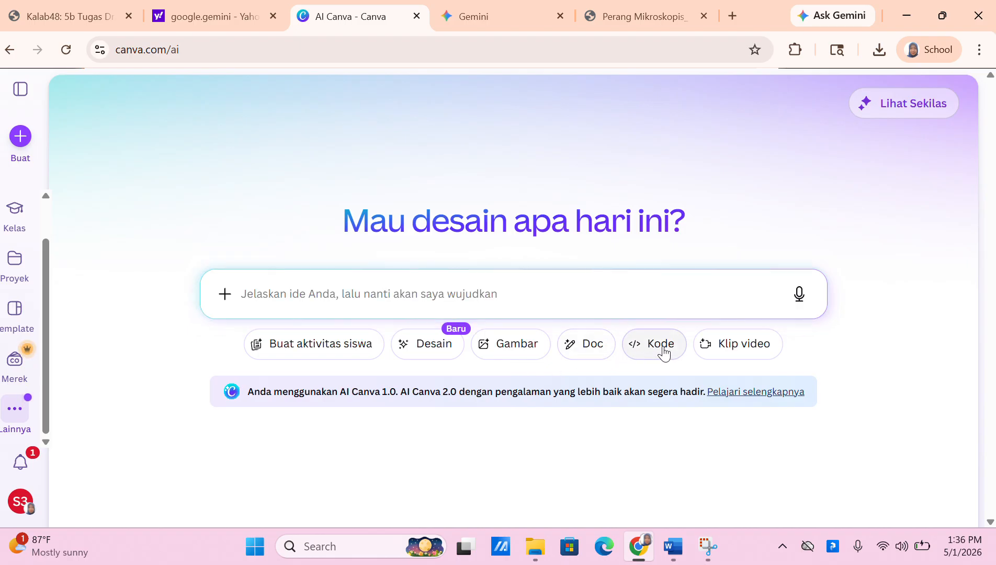
click(733, 21)
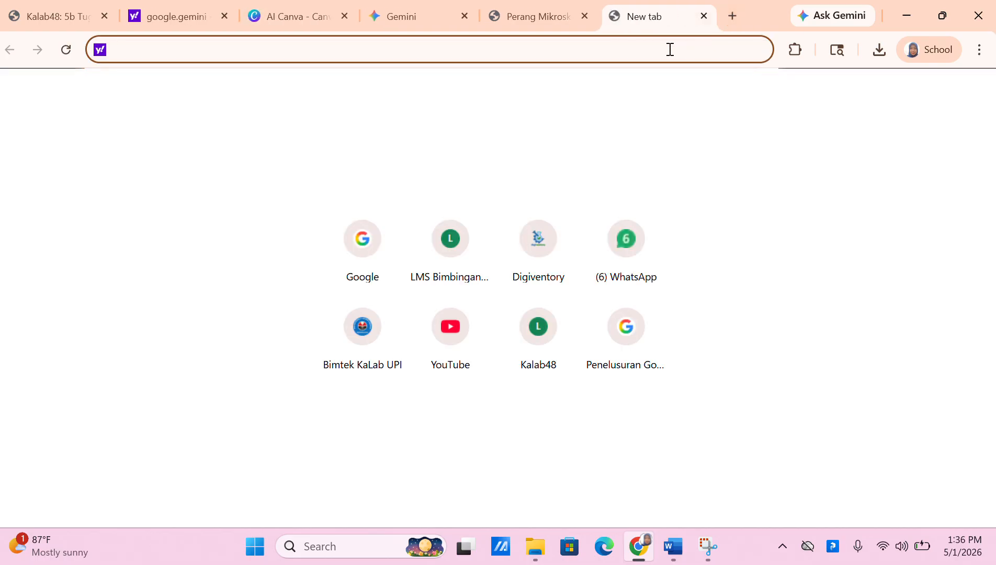
Search Google for 'kode untuk membuat virtual lab, melalui canva'
text(google.com)
key(Return)
text(e)
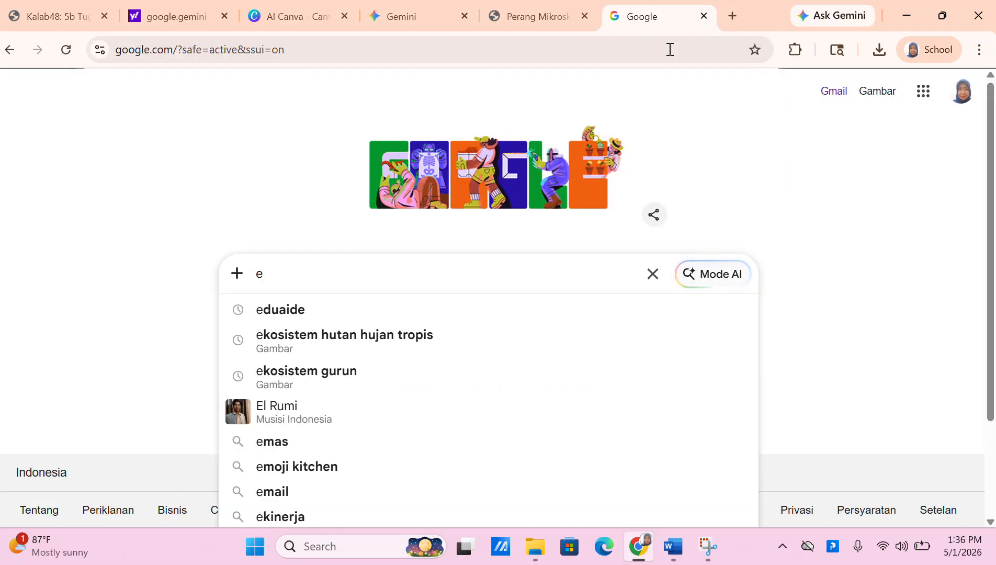
key(BackSpace)
text(promt,)
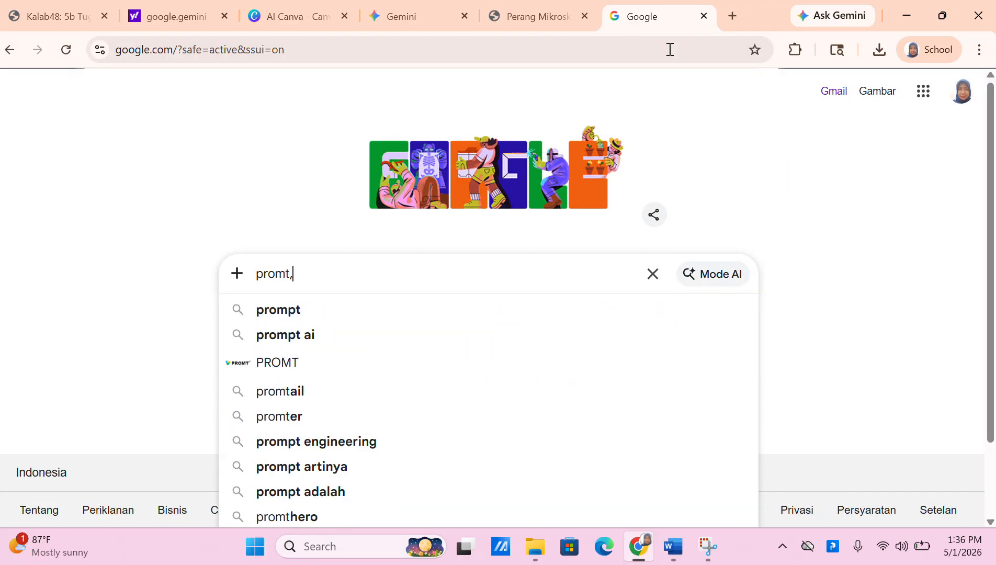
text( ai, )
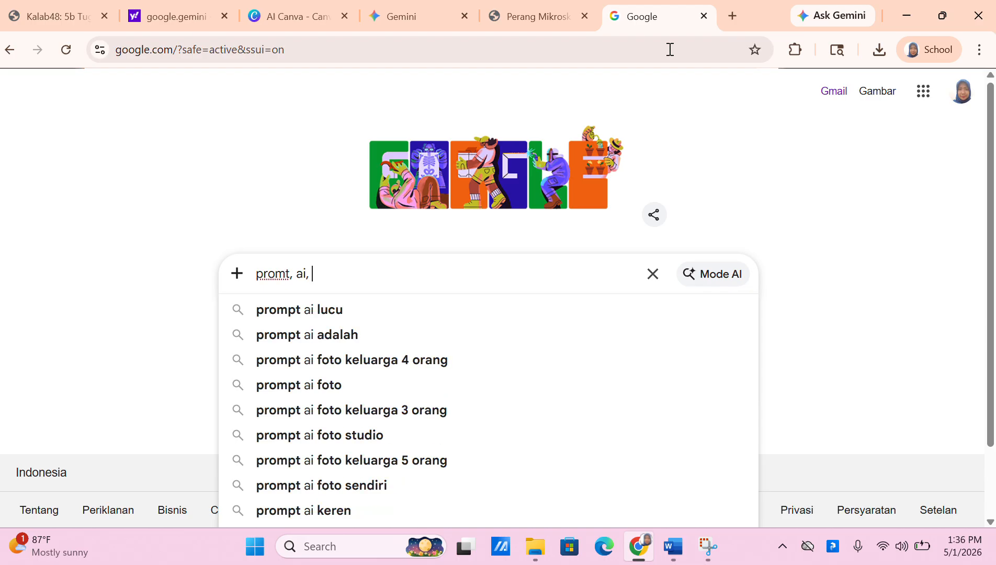
text(untuk)
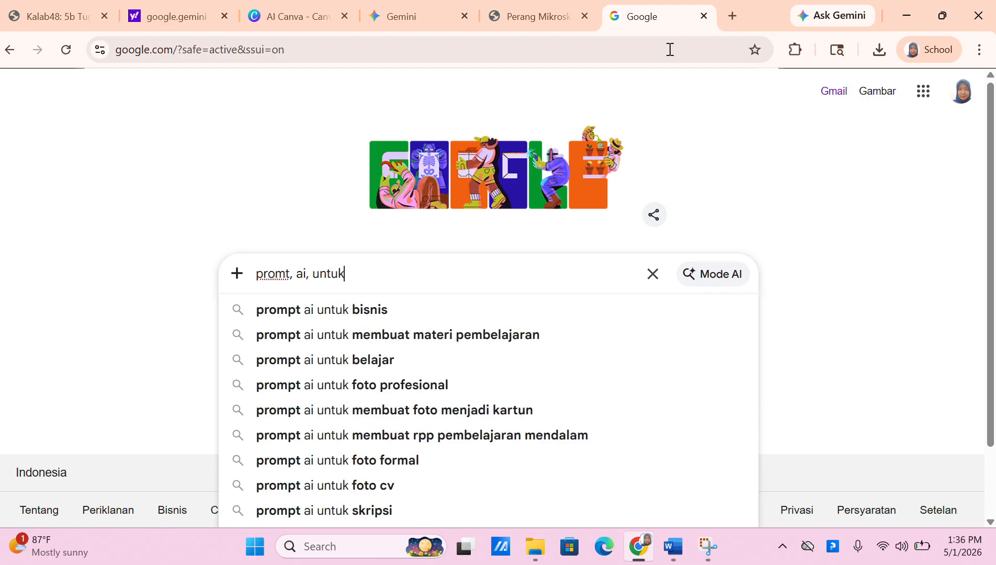
key(BackSpace)
key(BackSpace)
key(BackSpace)
key(BackSpace)
key(BackSpace)
text(kode)
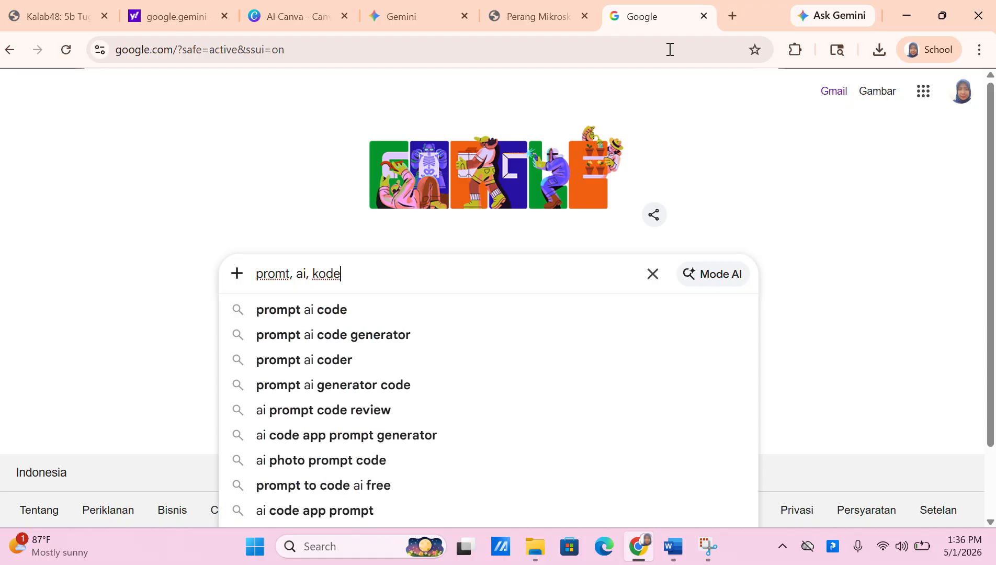
text( untuk membuat )
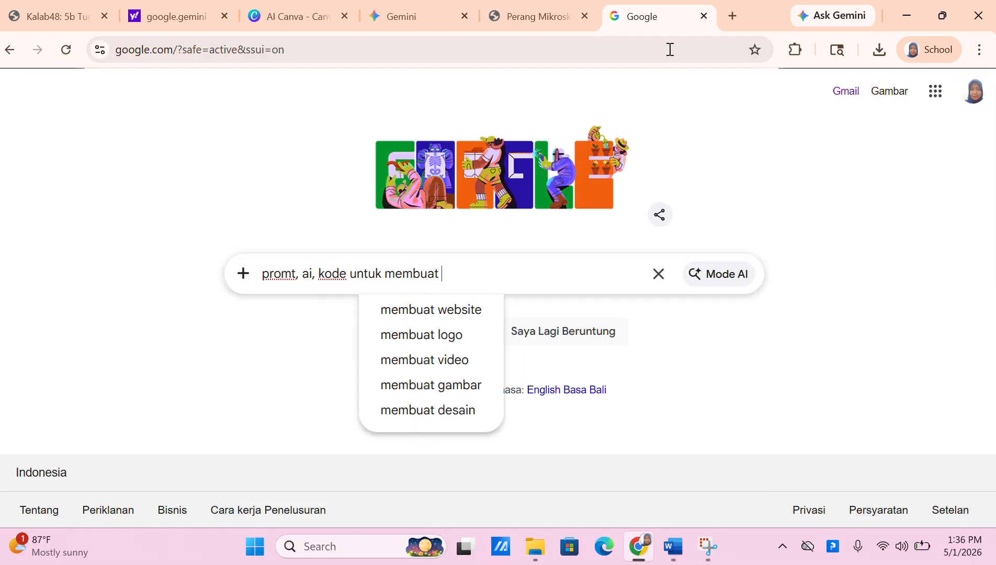
text(virtual lab)
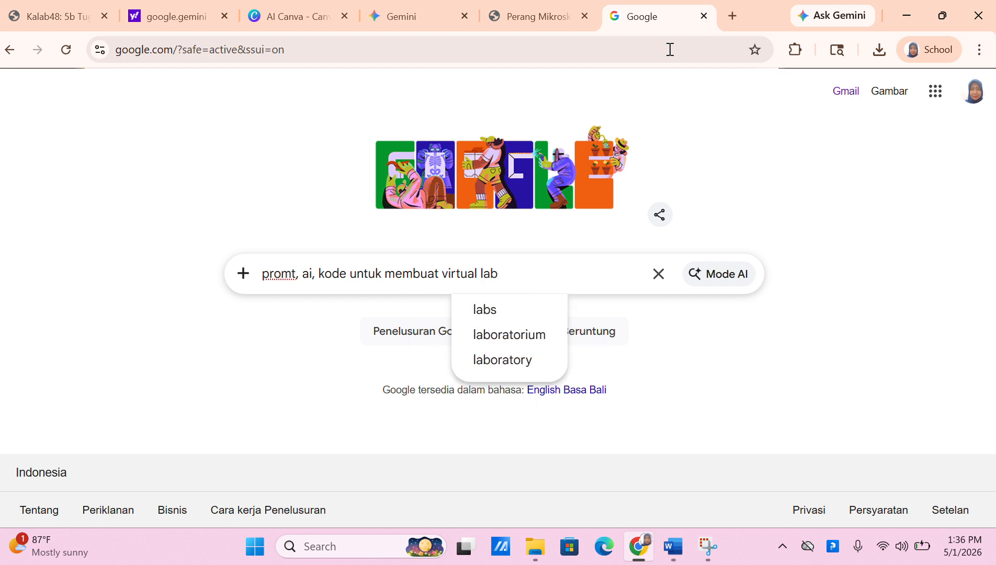
text(, )
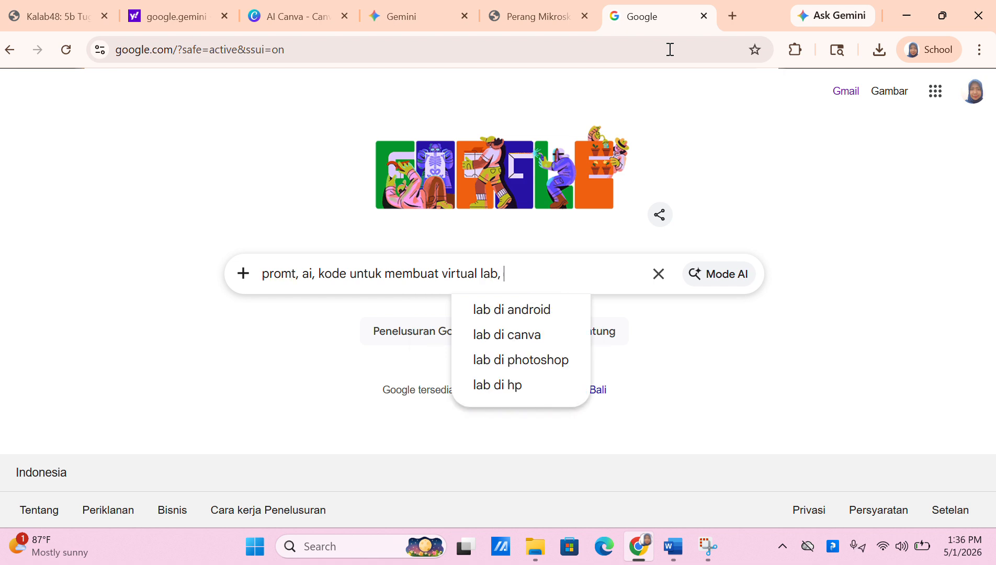
text(melalui canva)
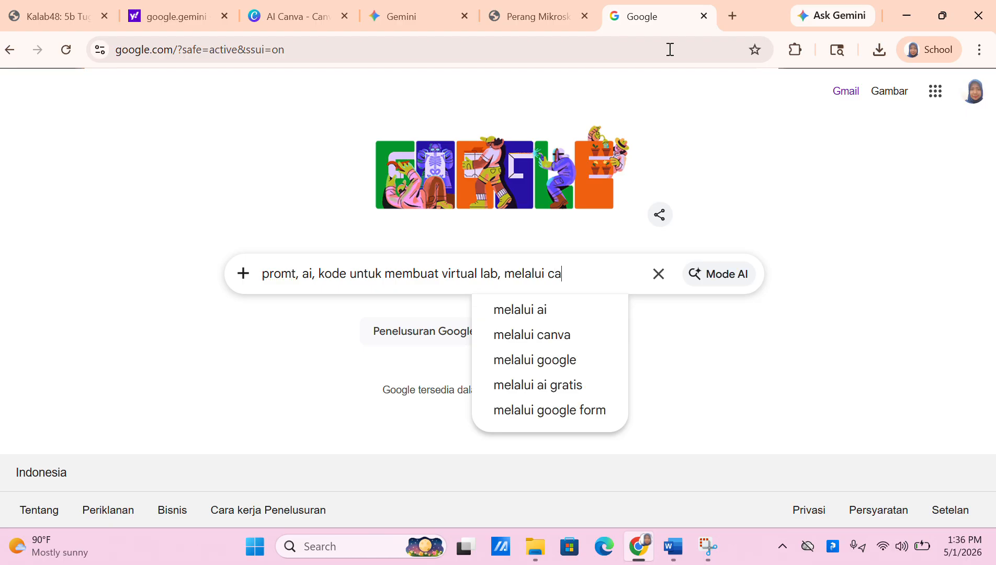
key(Return)
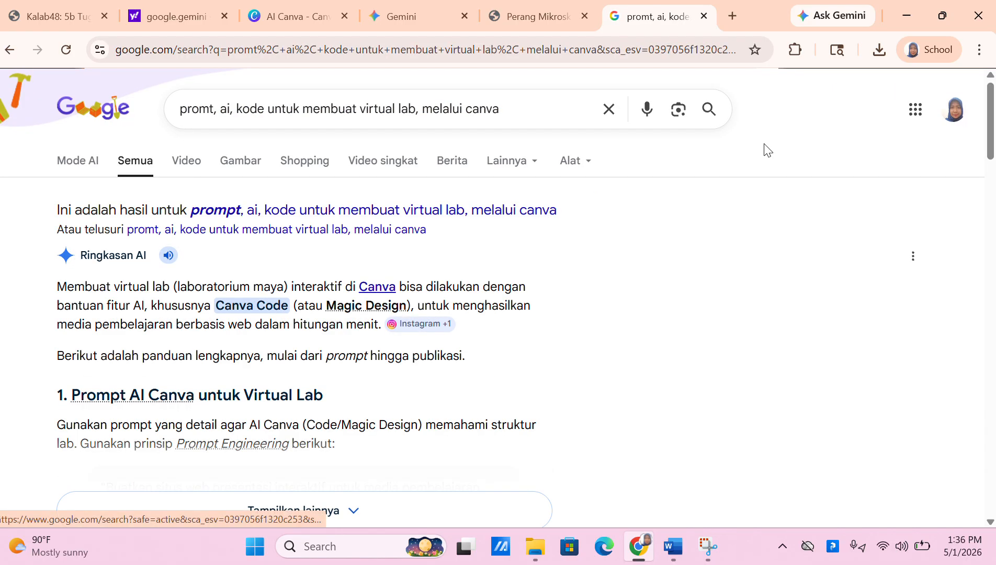
Expand the AI overview to read its suggested virtual-lab prompt
scroll(591, 315, down, 3)
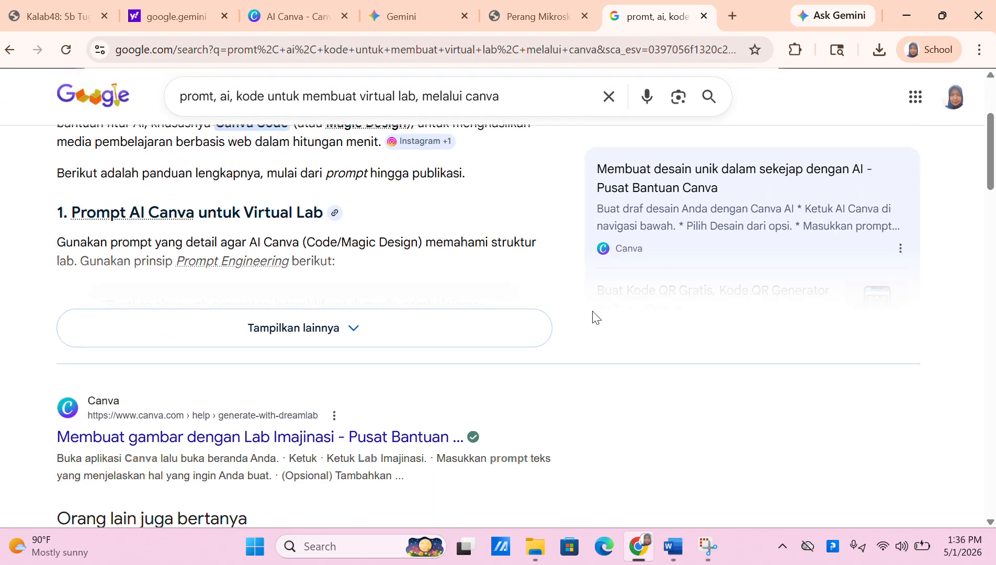
click(317, 336)
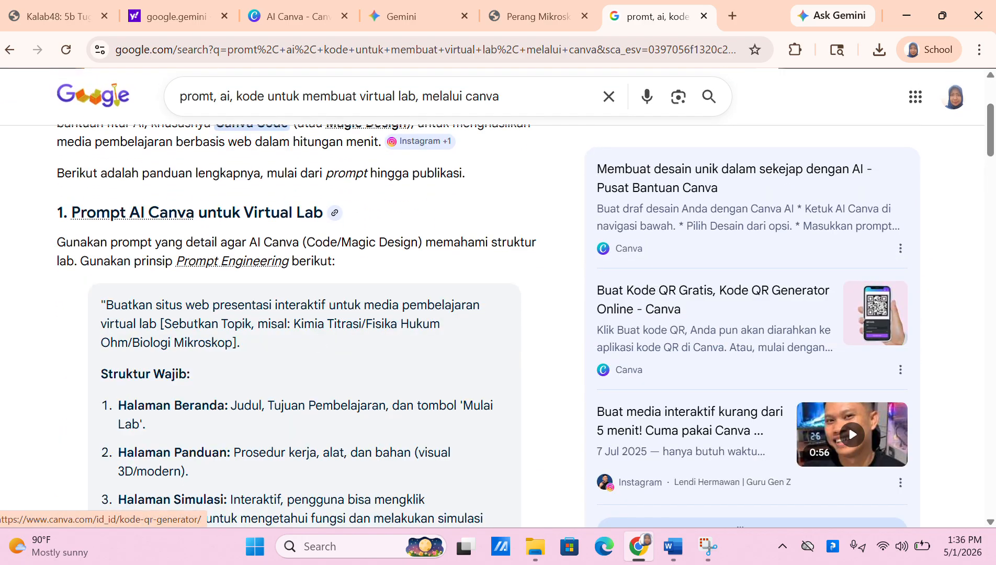
drag(989, 140, 995, 19)
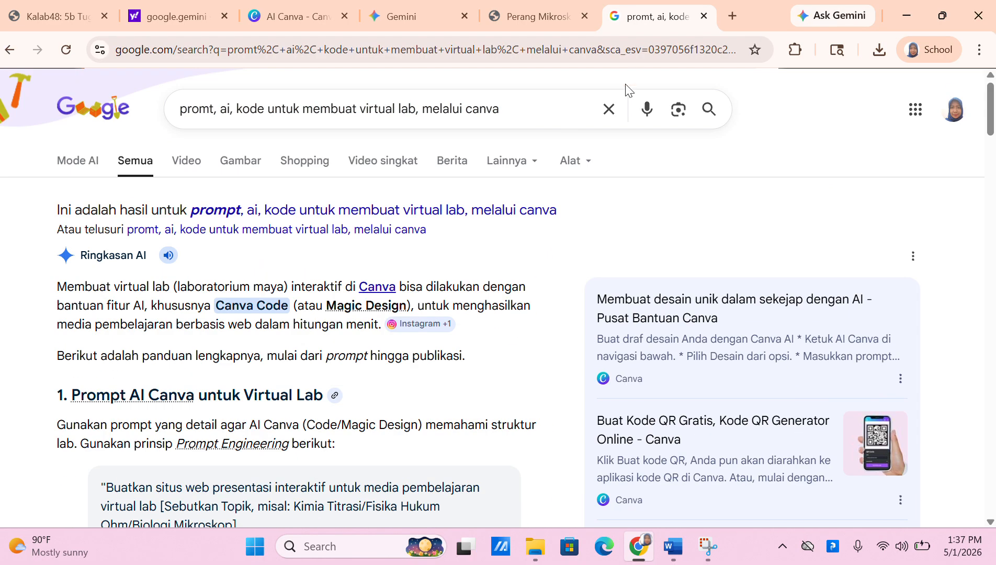
Search for gemini.ai and open the Google Gemini app
click(612, 113)
text(ge)
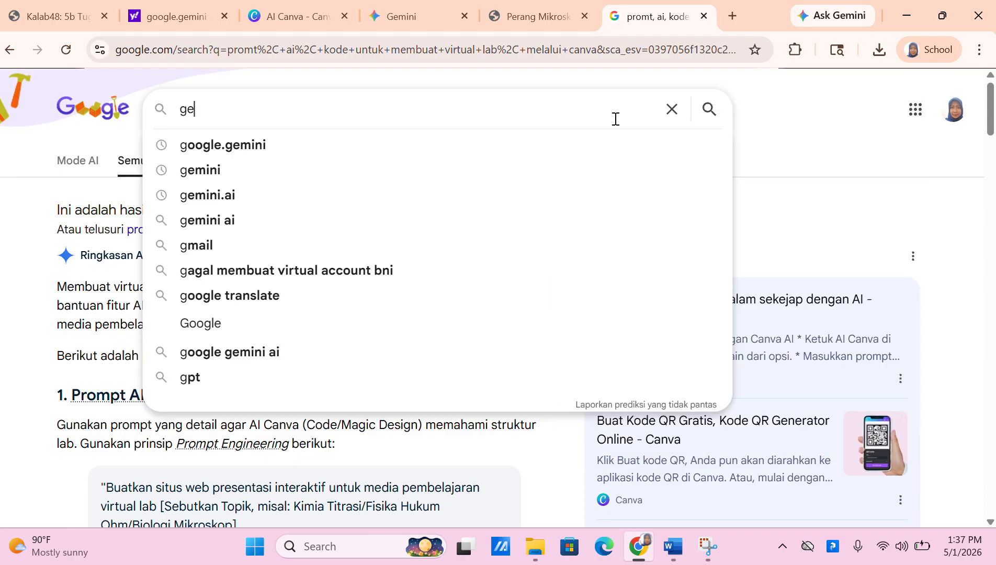
text(mini.)
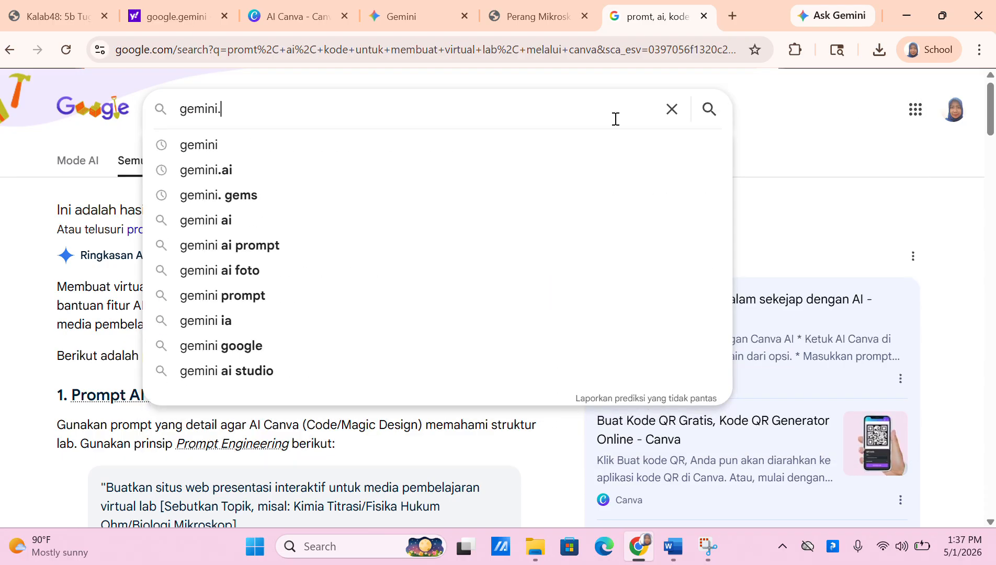
text(ai)
key(Return)
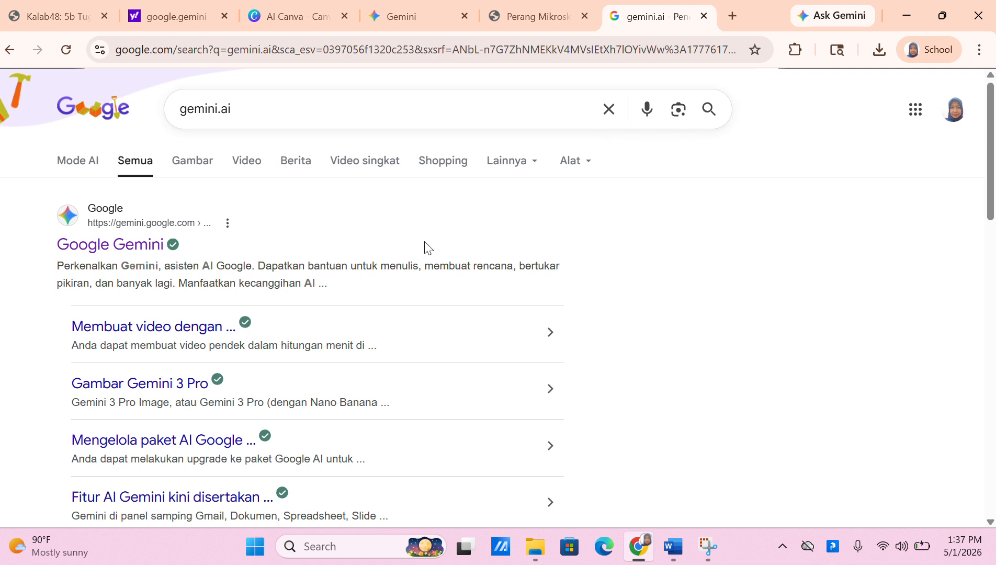
click(157, 244)
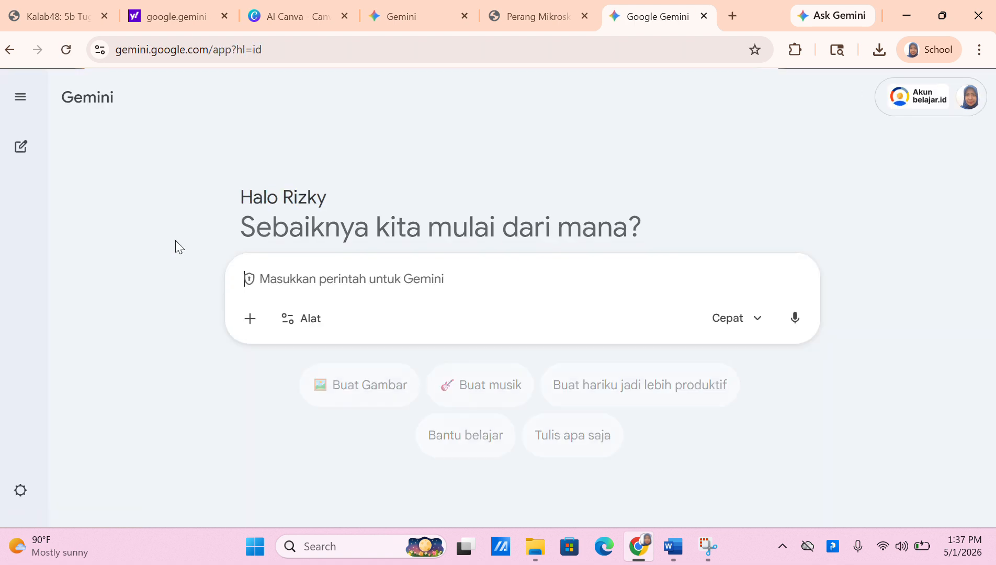
Ask Gemini for virtual-lab code on 'siklus menstruasi pada wanita' (the menstrual cycle)
click(272, 278)
text(buatkan saya ko)
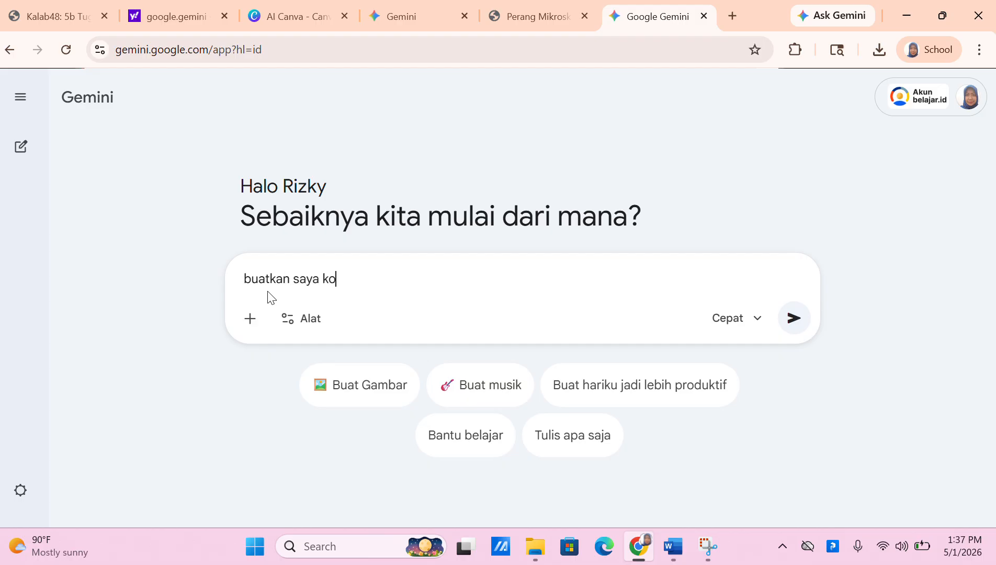
text(de kon)
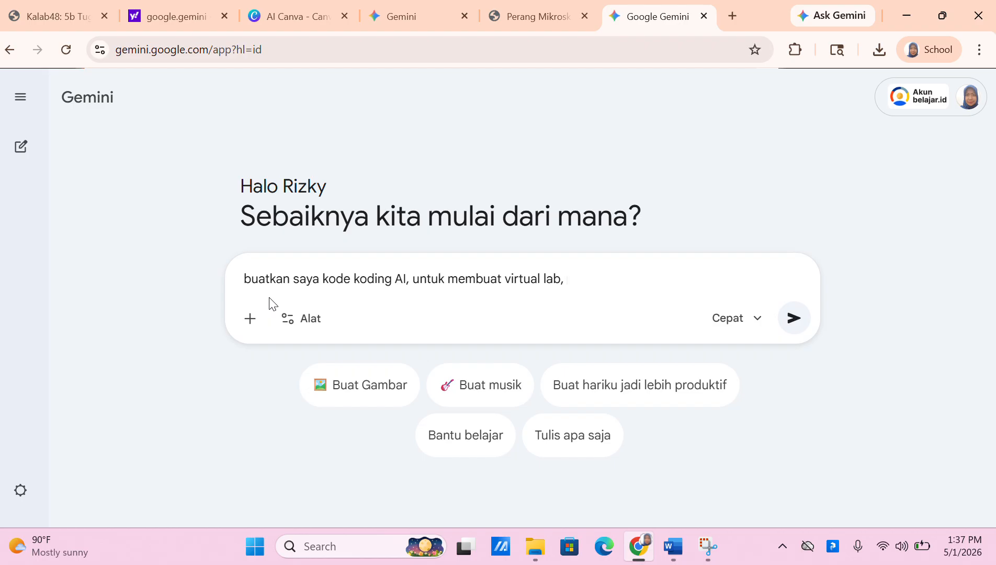
text(pro)
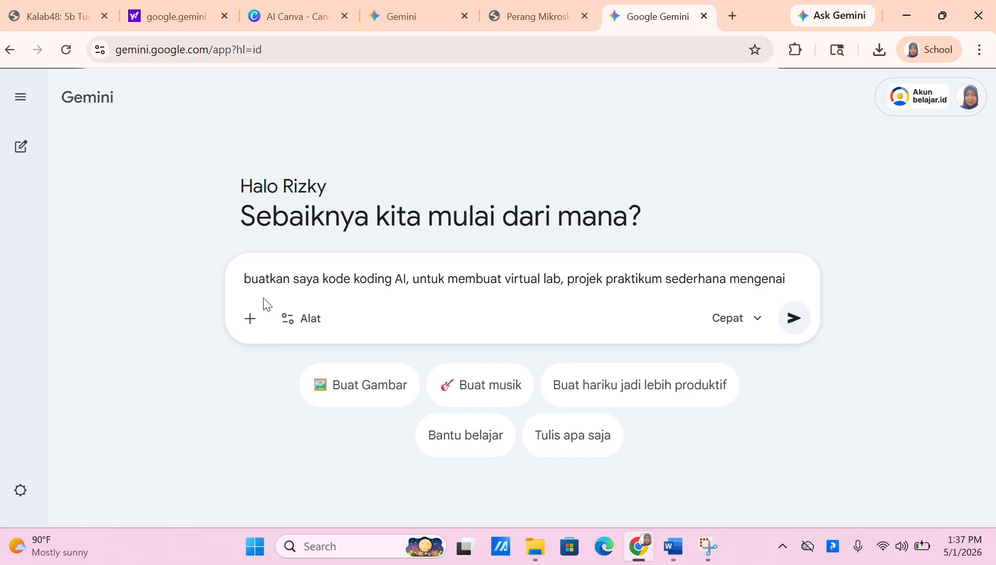
text(siklus me)
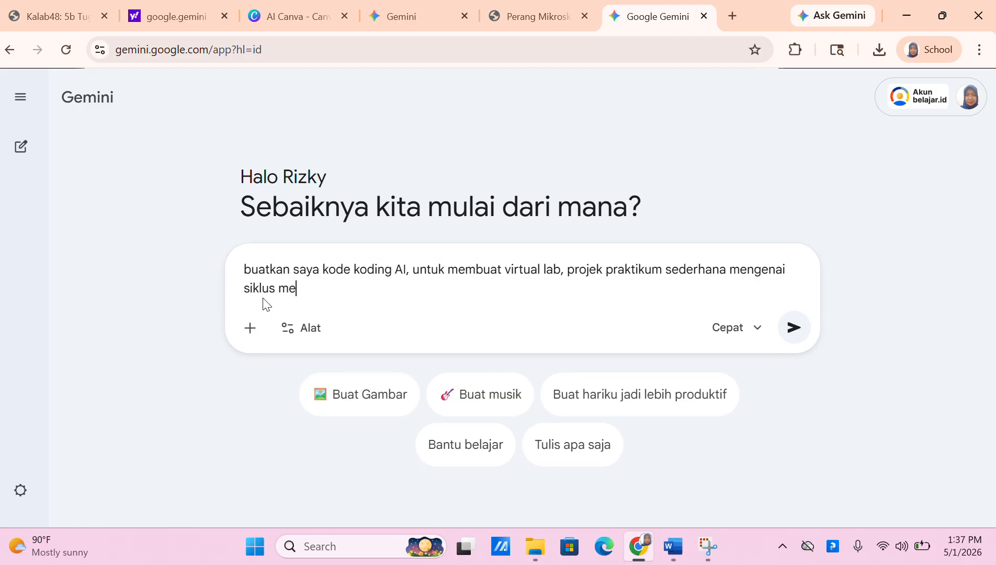
text(nstr)
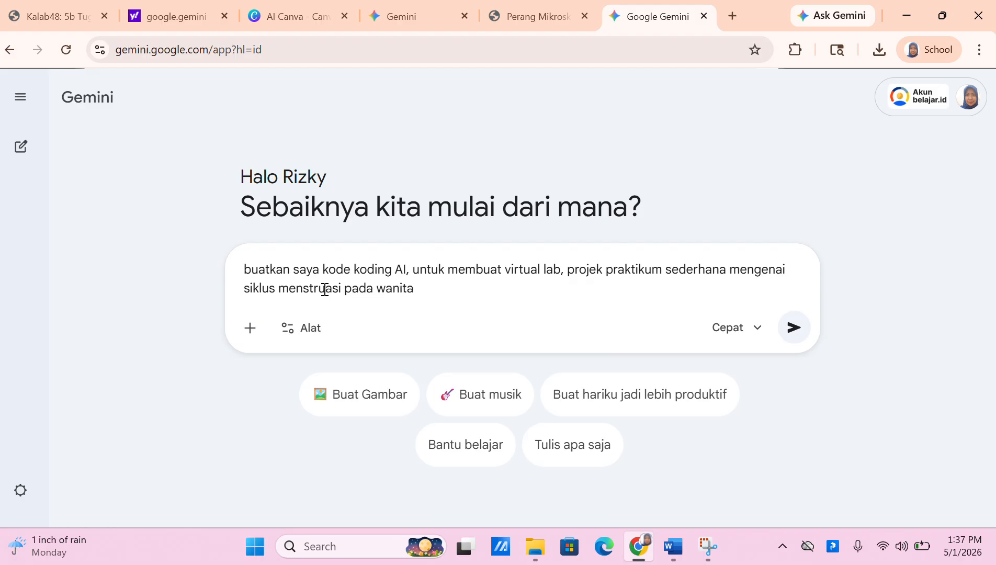
text(uasi pada wanita)
click(783, 333)
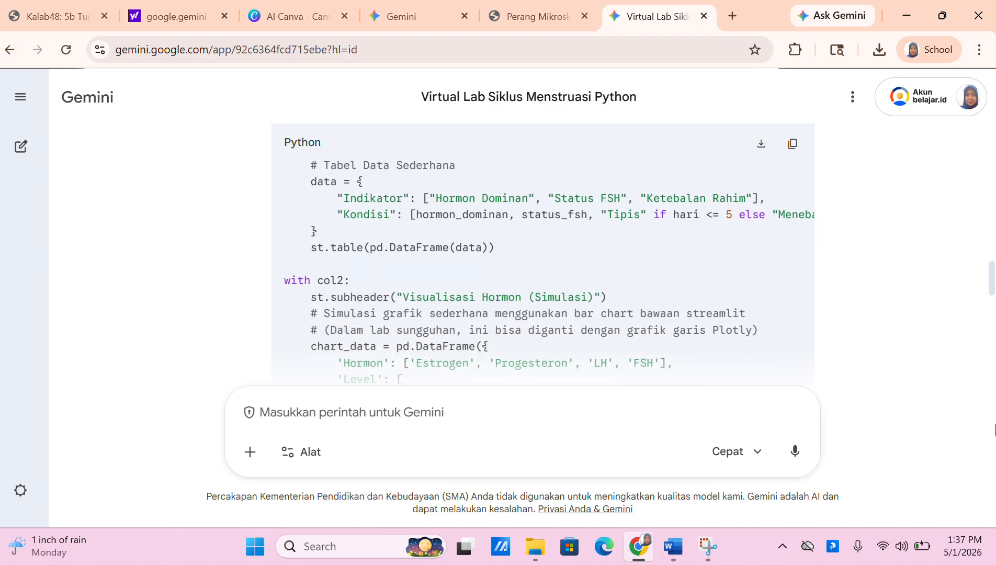
Select the entire Python Streamlit code block in Gemini's reply and copy it
drag(993, 283, 992, 208)
scroll(543, 253, up, 2)
scroll(543, 253, down, 4)
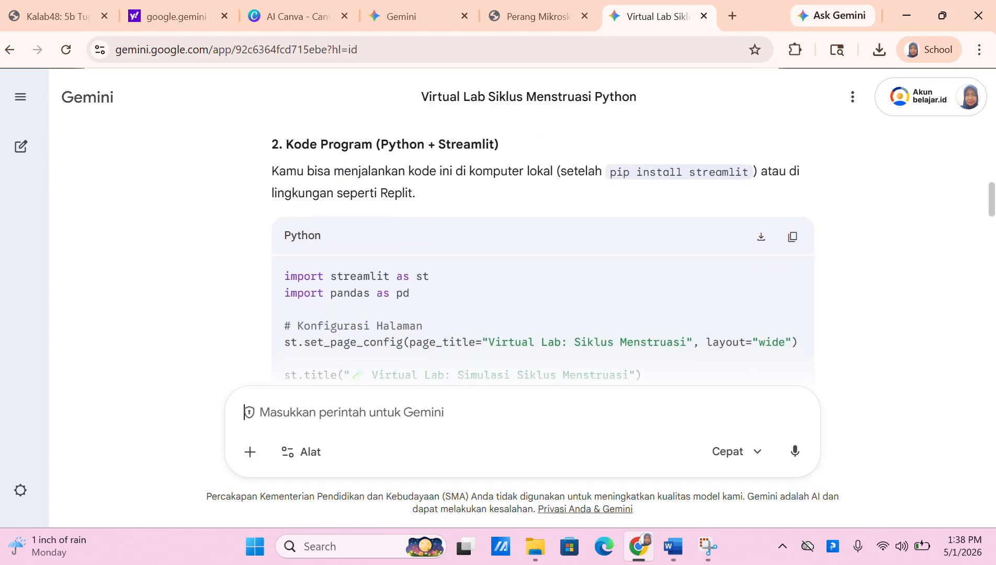
scroll(543, 254, up, 1)
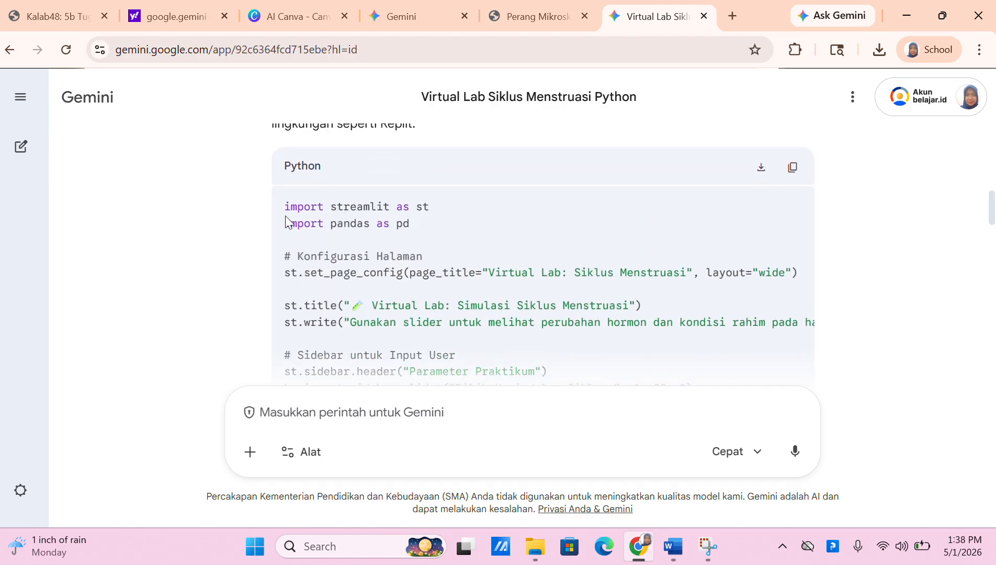
drag(285, 204, 669, 114)
drag(676, 284, 667, 236)
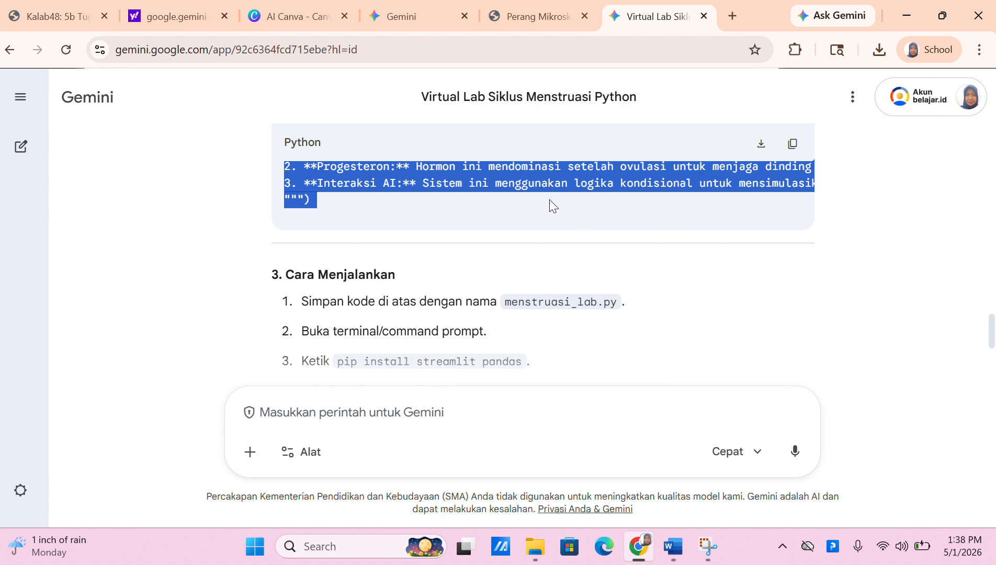
right_click(541, 184)
click(565, 202)
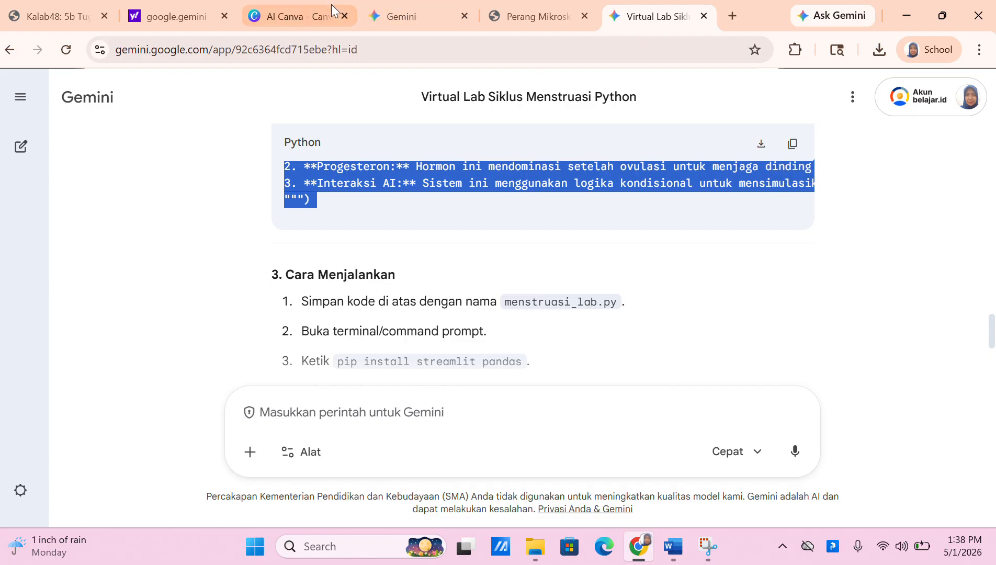
Paste the copied Python code into Canva AI in Kode mode and submit it
click(318, 14)
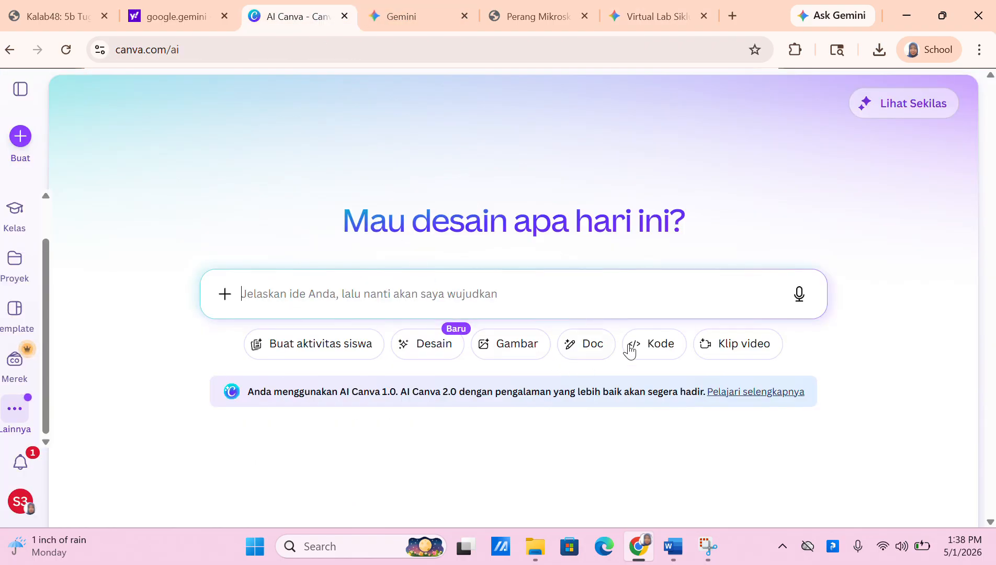
click(647, 345)
click(330, 287)
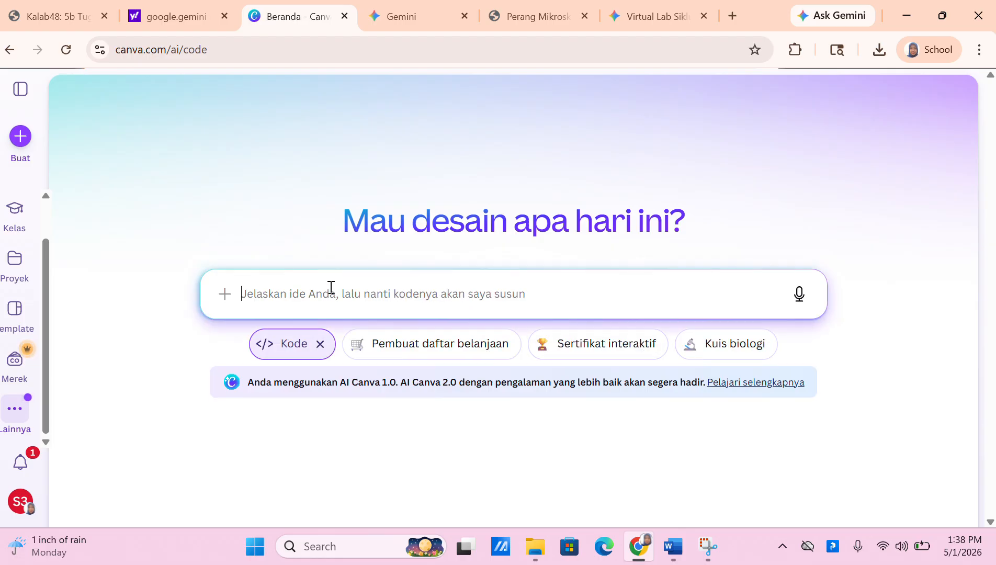
key(ctrl+v)
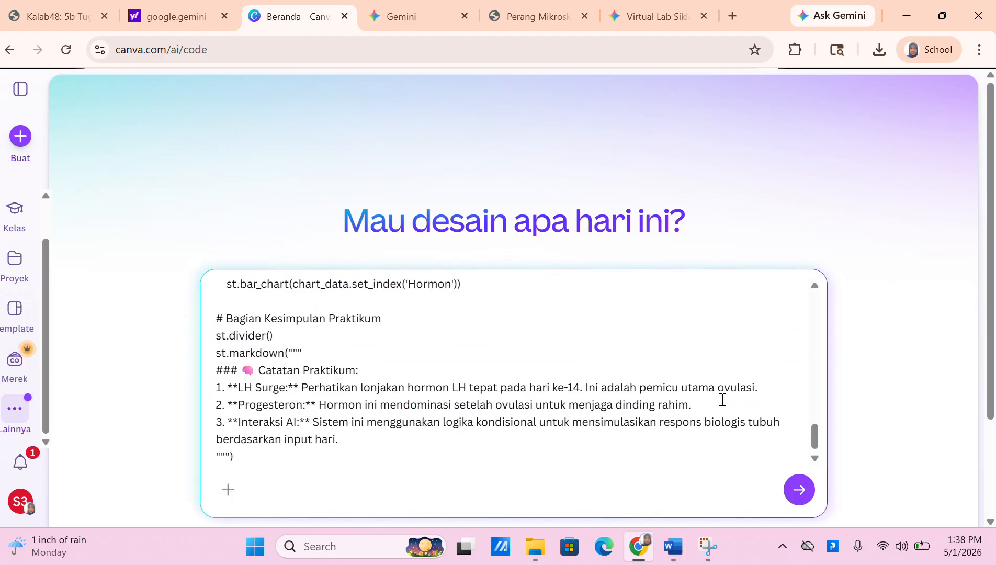
click(796, 492)
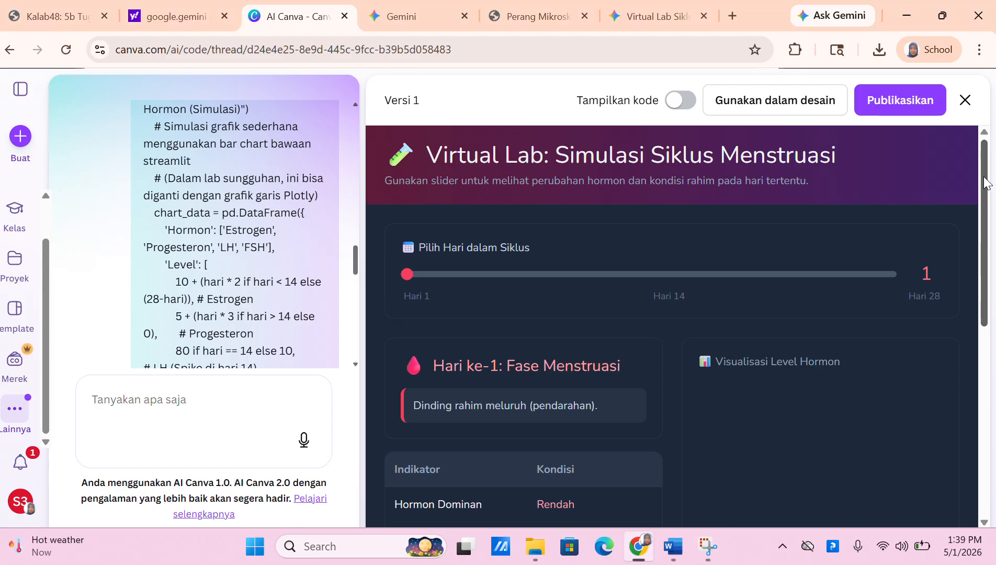
Test the lab by sliding 'Pilih Hari dalam Siklus' to day 5, then day 28 (Fase Luteal)
scroll(985, 184, down, 5)
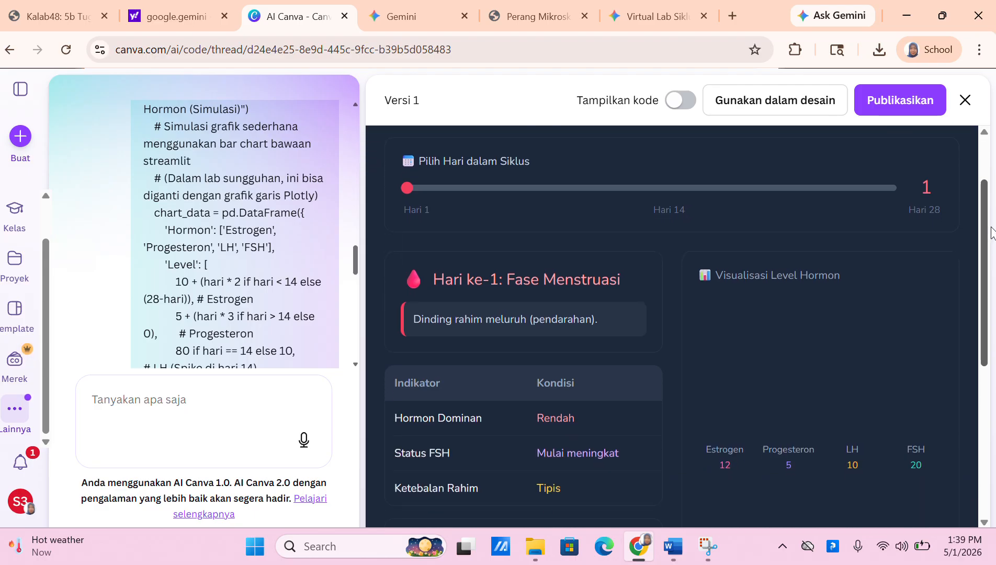
scroll(672, 324, down, 3)
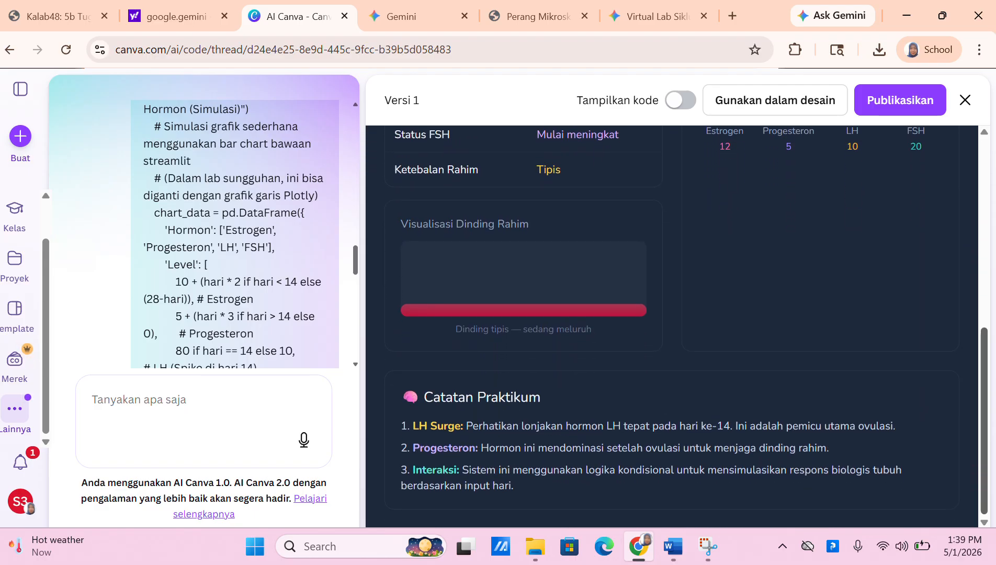
scroll(672, 325, up, 7)
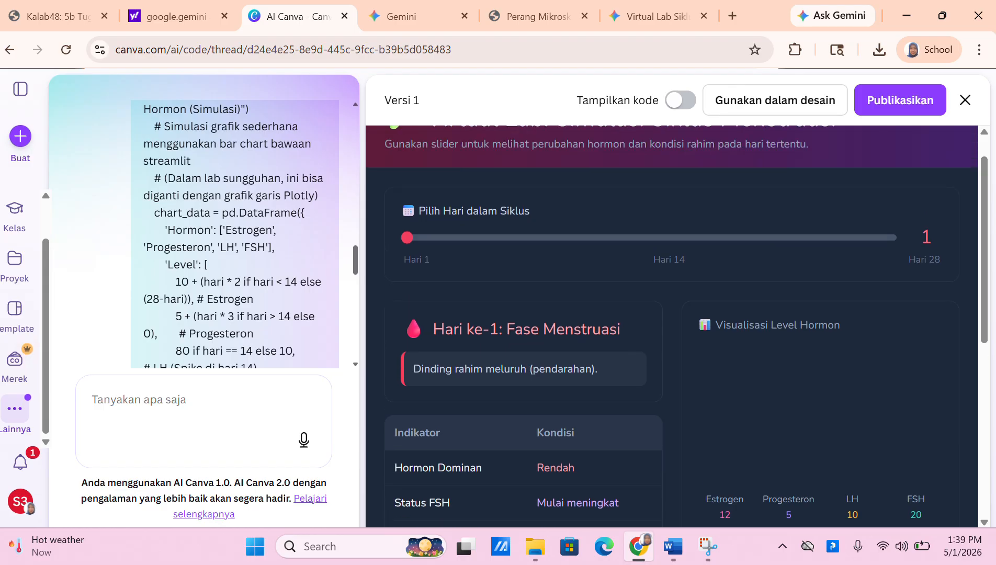
drag(407, 238, 477, 241)
mouse_move(984, 217)
mouse_down()
mouse_move(988, 348)
mouse_move(995, 226)
mouse_up()
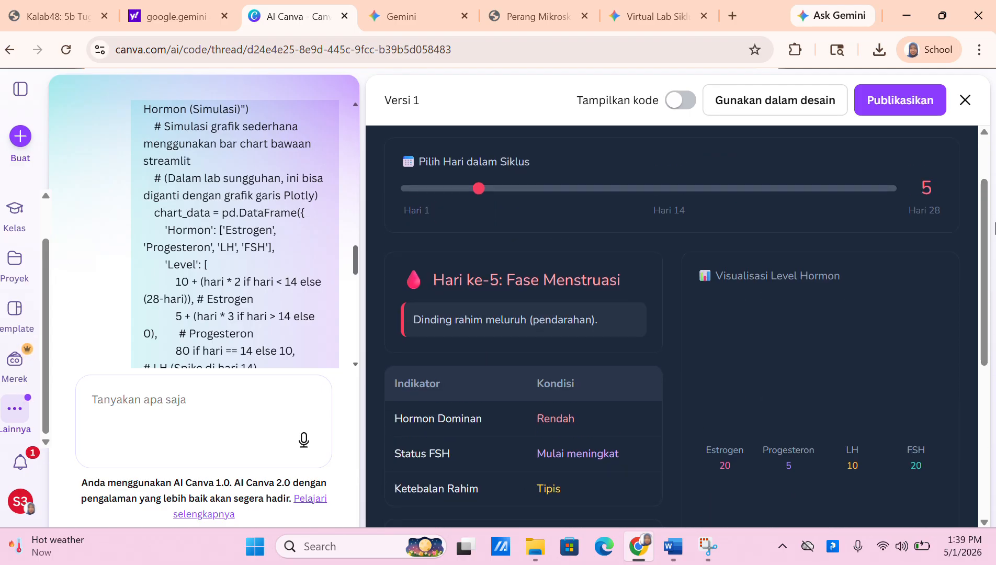
drag(479, 191, 893, 188)
drag(985, 215, 961, 144)
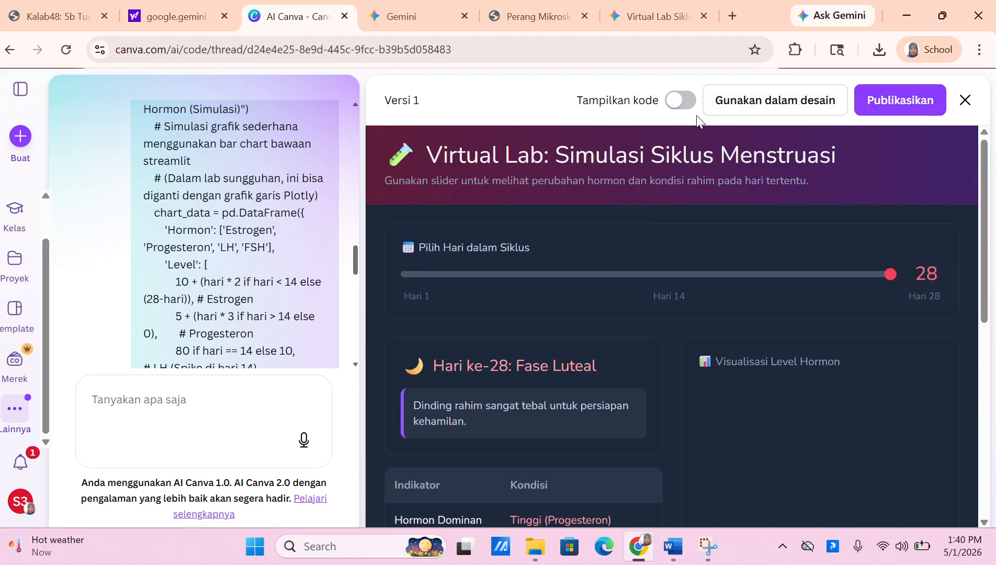
click(869, 99)
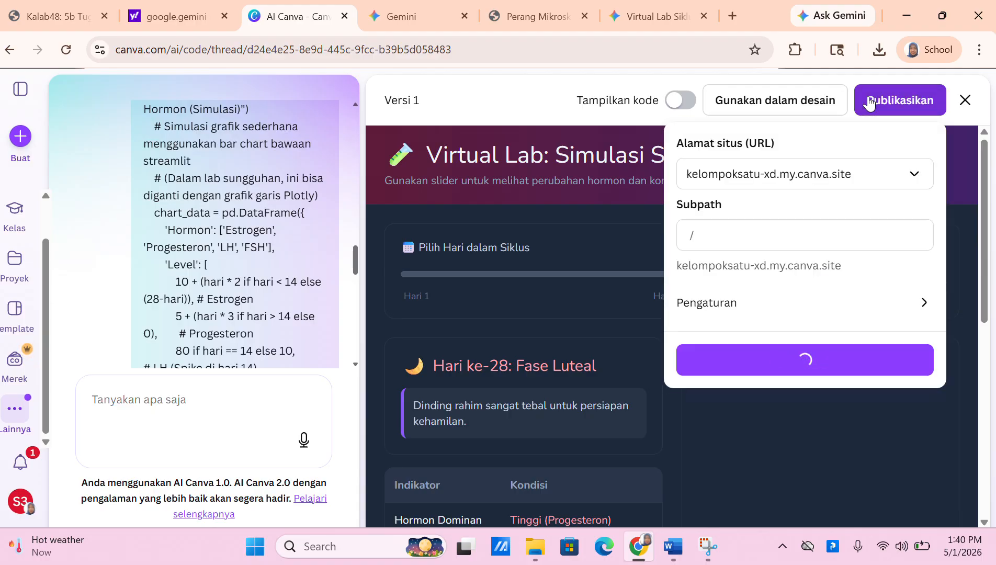
Set the subpath to 'menstrual-cycle' and publish the site on kelompoksatu-xd.my.canva.site
click(832, 241)
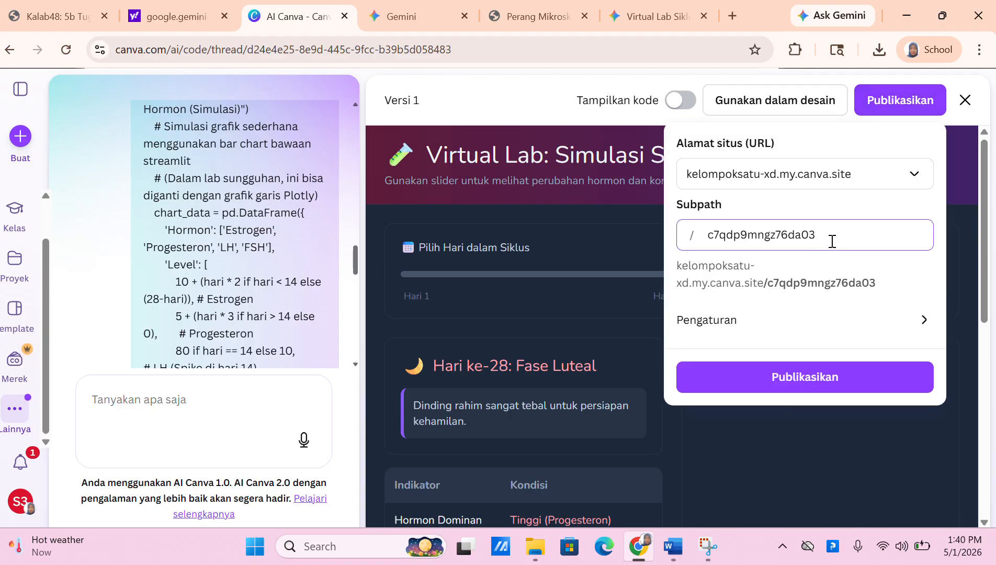
key(BackSpace)
key(BackSpace)
key(BackSpace)
key(BackSpace)
key(BackSpace)
key(BackSpace)
key(BackSpace)
key(BackSpace)
key(BackSpace)
key(BackSpace)
key(BackSpace)
key(BackSpace)
key(BackSpace)
key(BackSpace)
key(BackSpace)
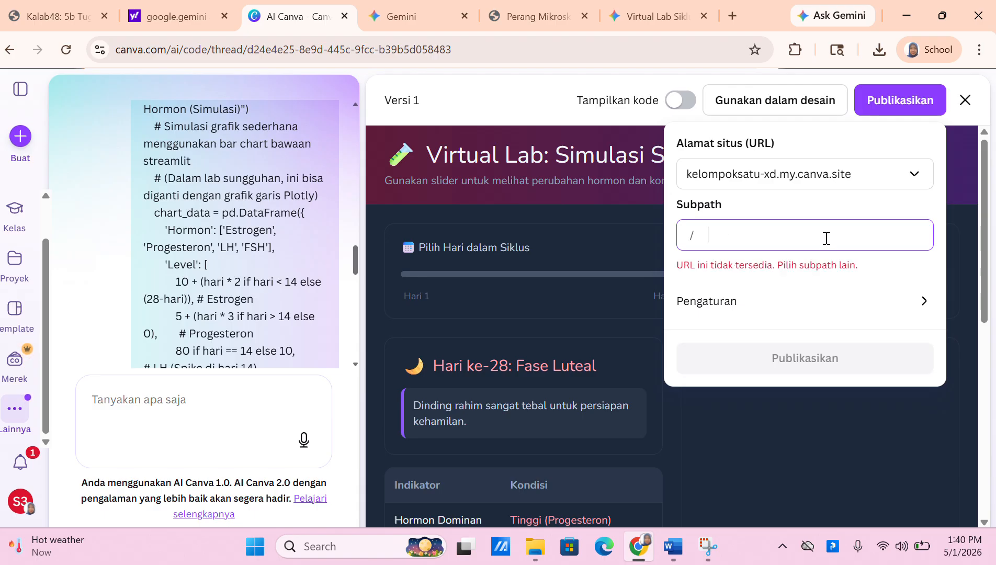
text(menst)
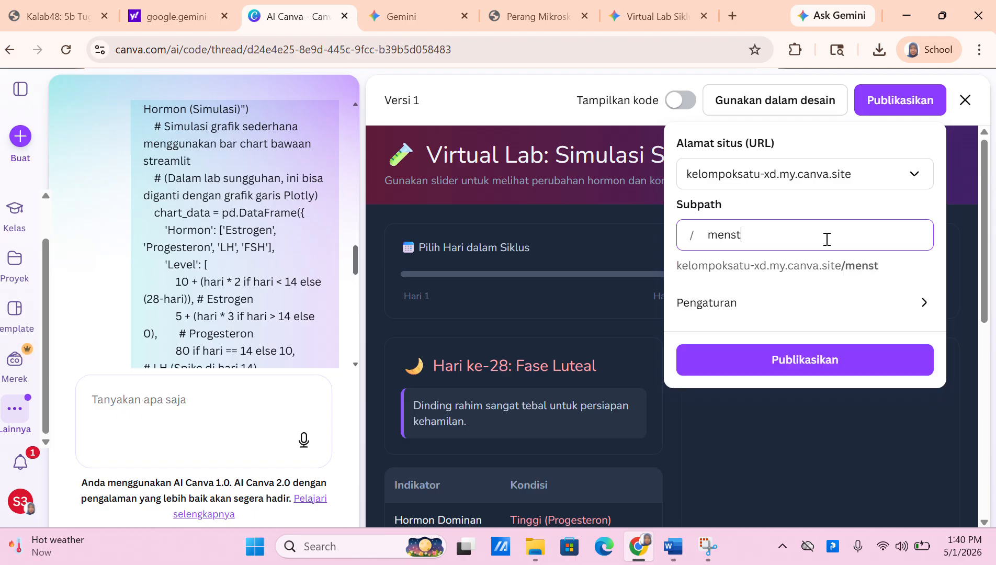
text(rual-cyc)
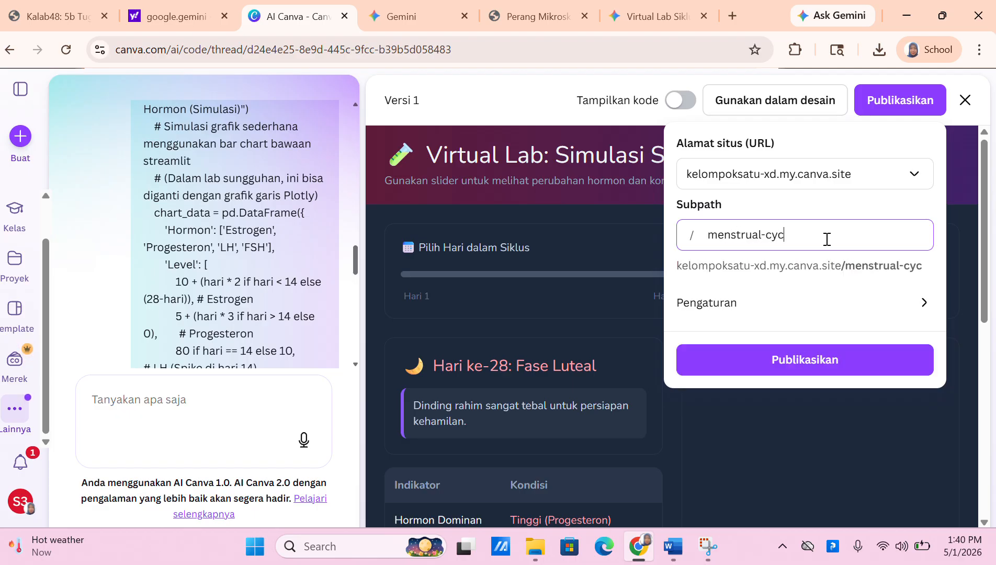
text(le)
key(Return)
click(827, 359)
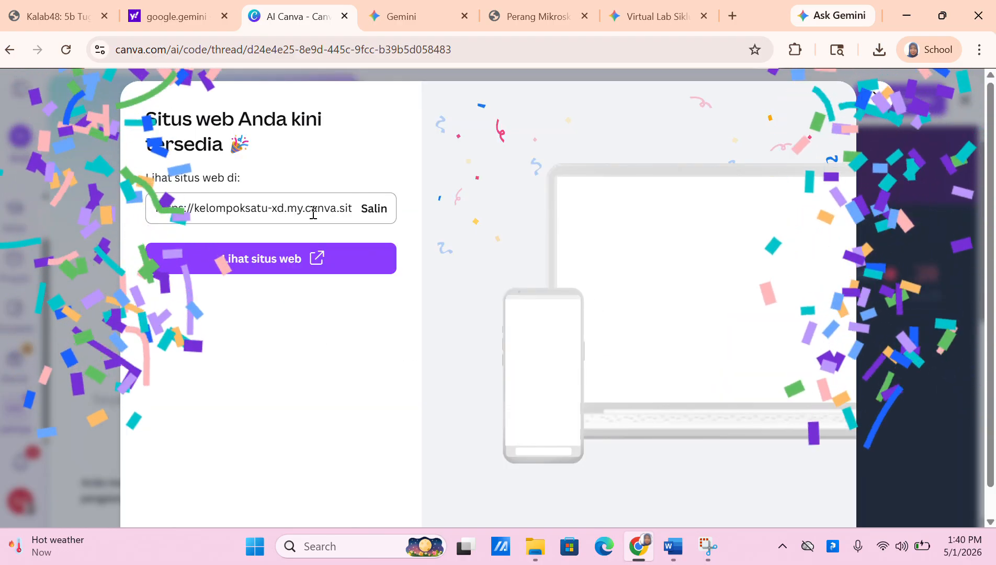
Select and copy the published virtual lab's web address from the confirmation dialog
drag(162, 211, 204, 208)
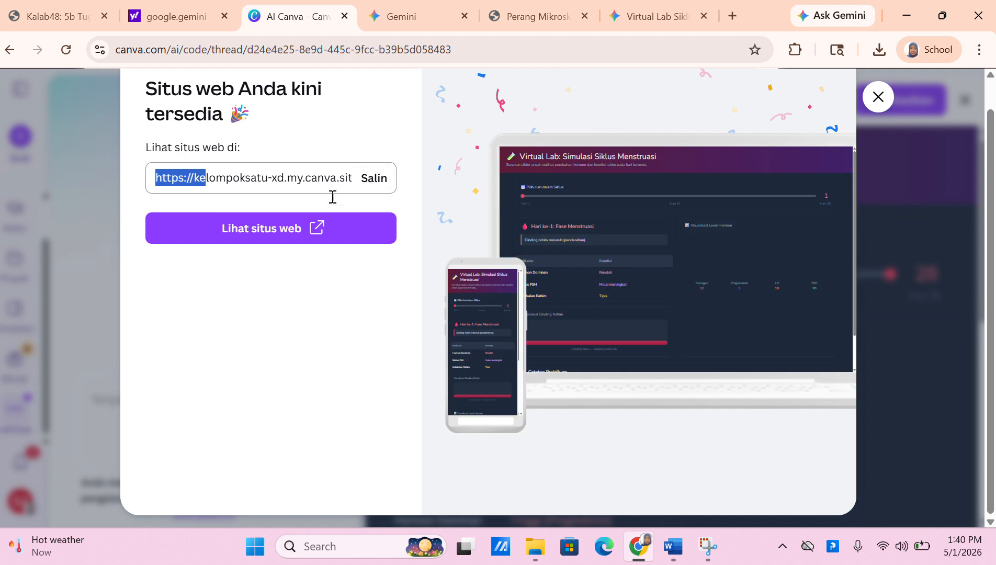
click(367, 179)
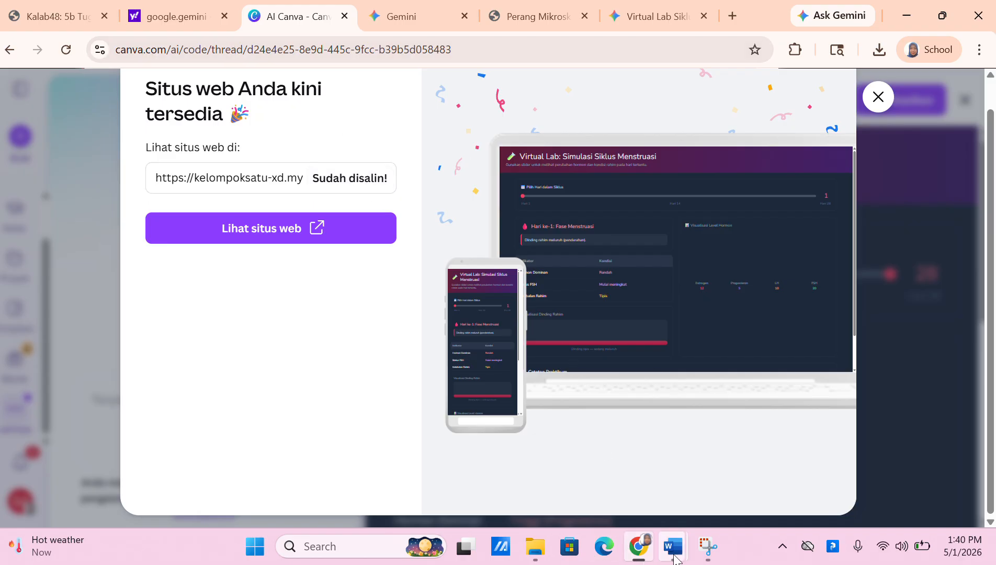
mouse_move(674, 559)
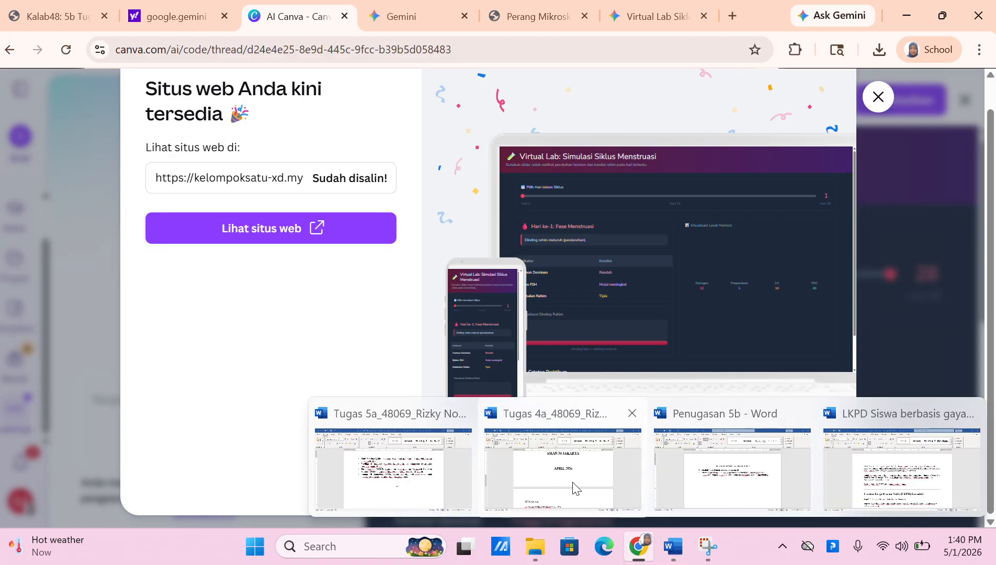
From the Tugas 4a Word window, create a new blank document
click(574, 485)
click(13, 40)
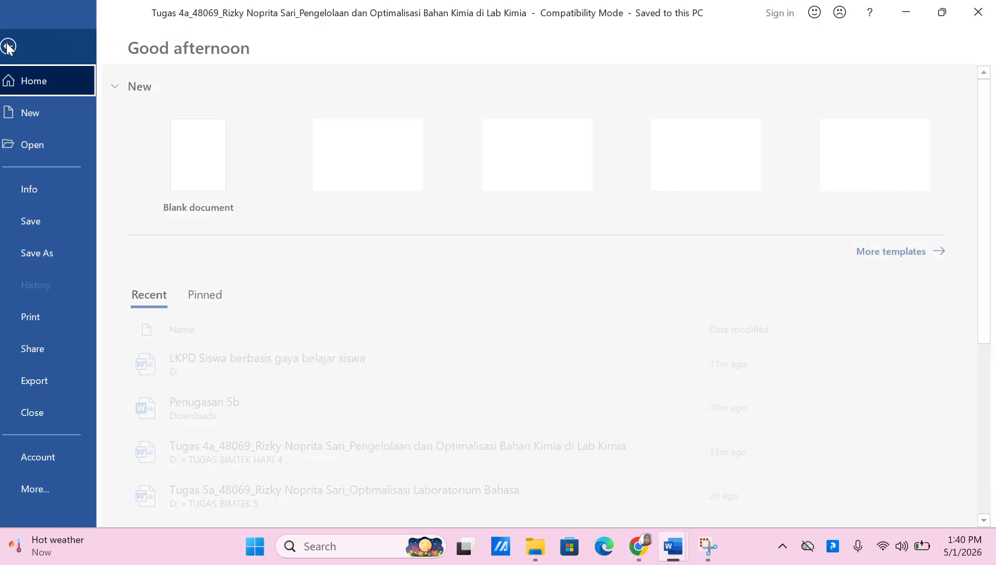
click(43, 123)
click(244, 173)
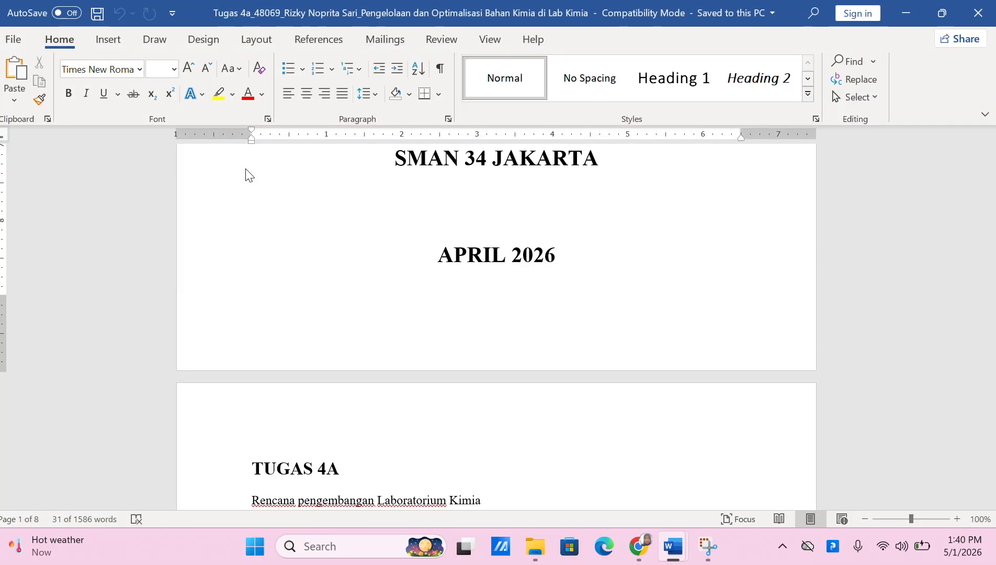
Paste the site link and add '= Link Virtual Lab Mengenai siklus menstruasi kelas 11 Biologi'
text(https://kelompoksatu-xd.my.canva.site/menstrual-cycle)
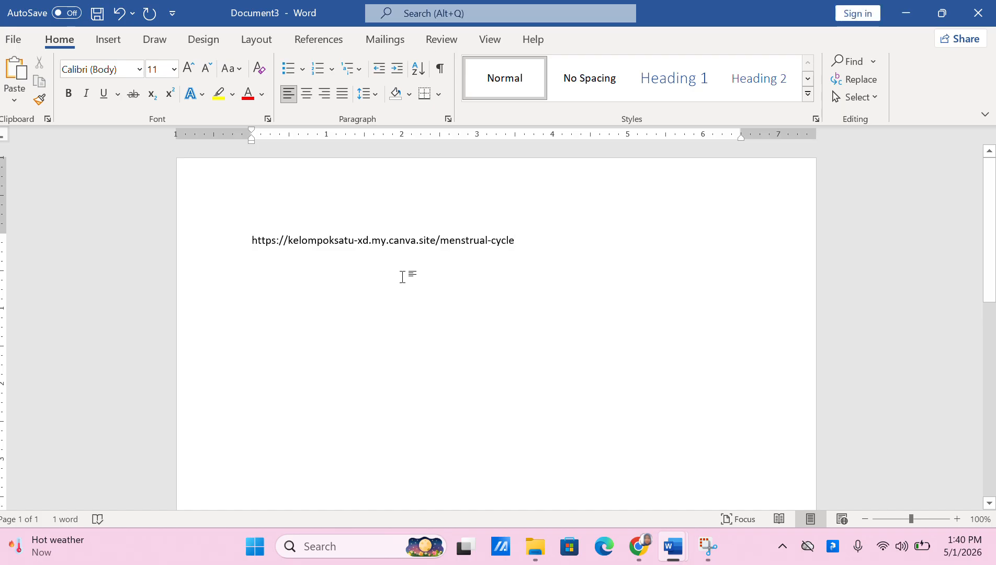
text(= Link Virtu)
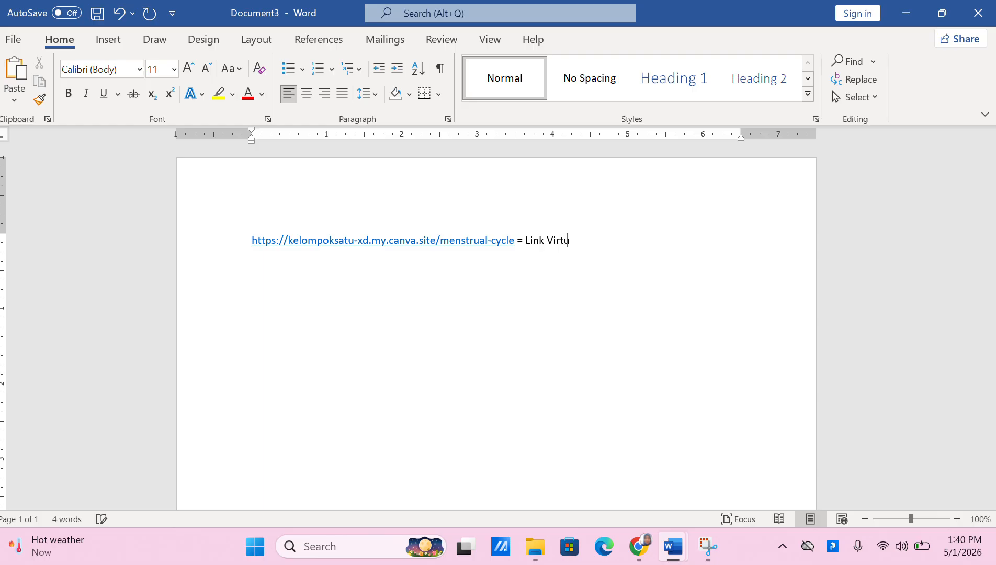
text(al Lab Mengenai siklus menstr)
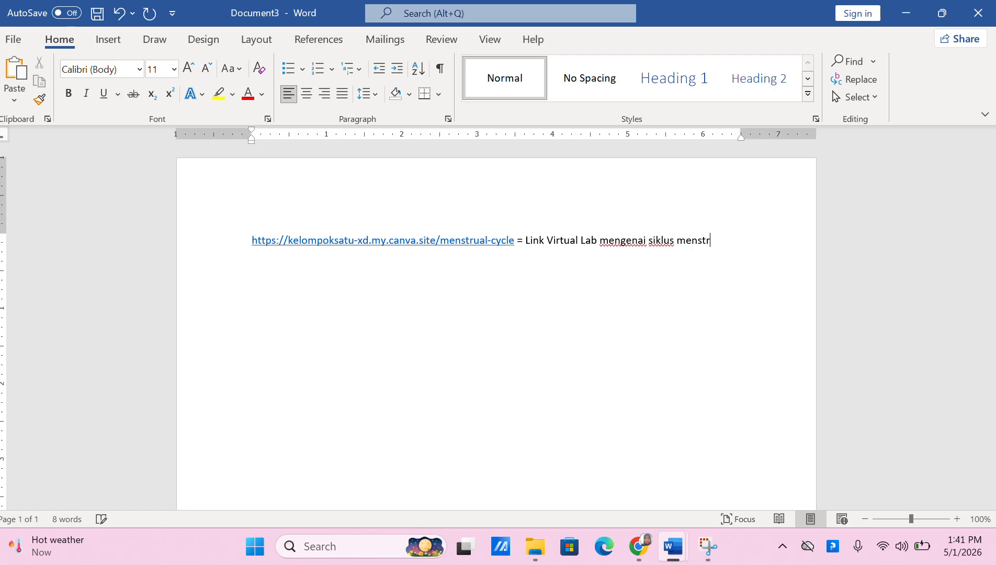
text(uasi kelas 11 )
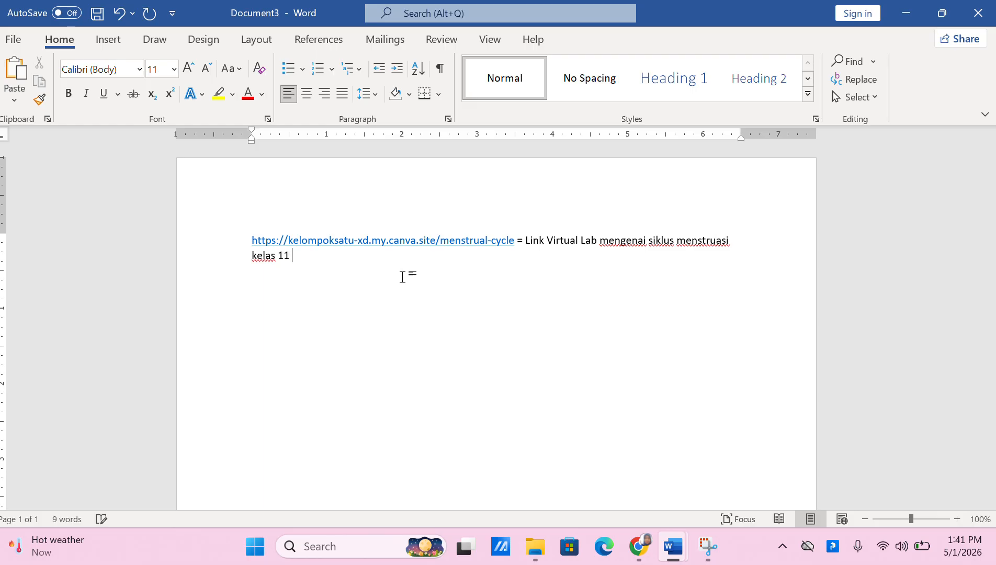
text(Biologi)
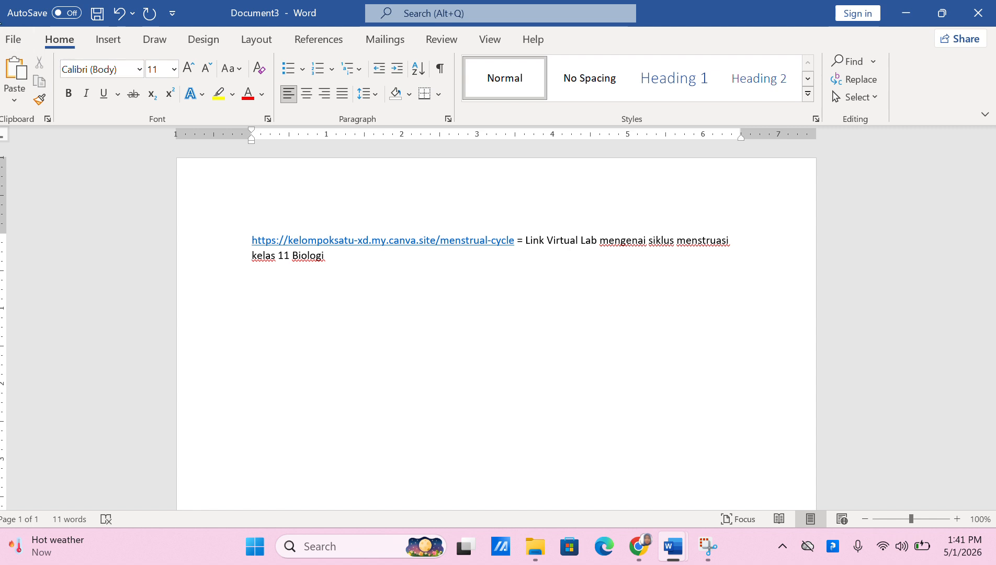
click(14, 40)
Save the document to drive D:, naming it with the student's name and '_Optimalisasi Lab Komputer_Link Virtual Lab'
click(57, 243)
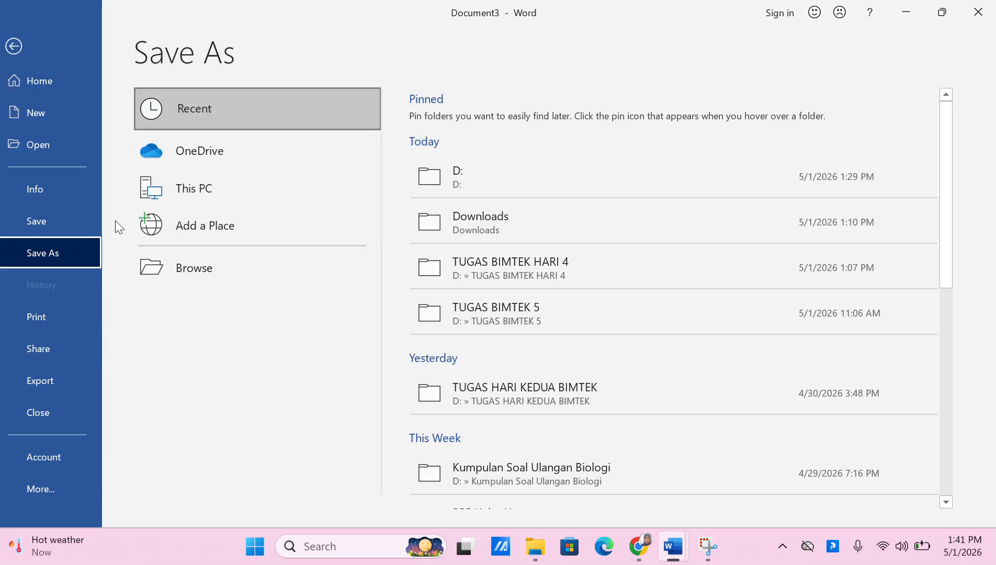
click(251, 190)
click(444, 178)
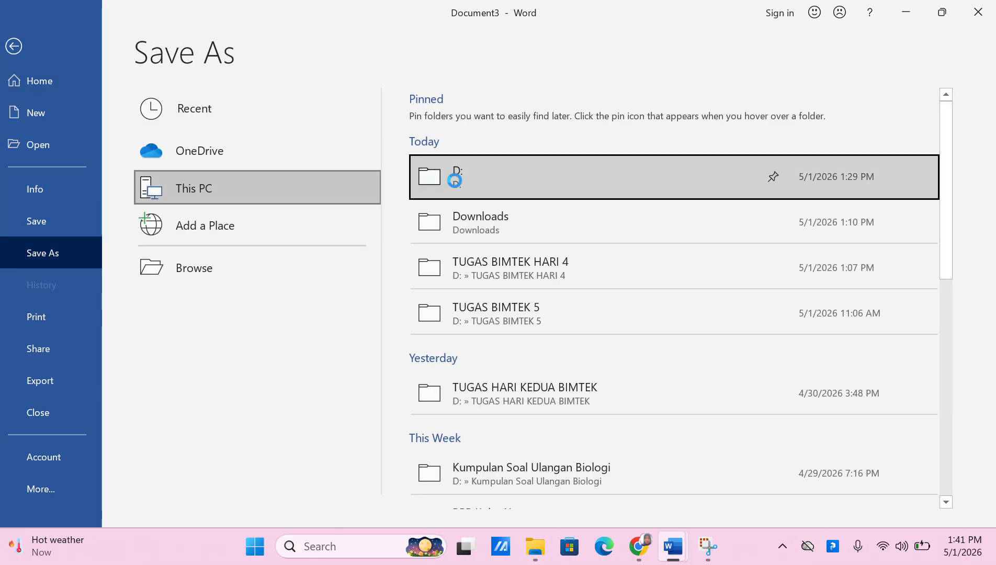
text(https)
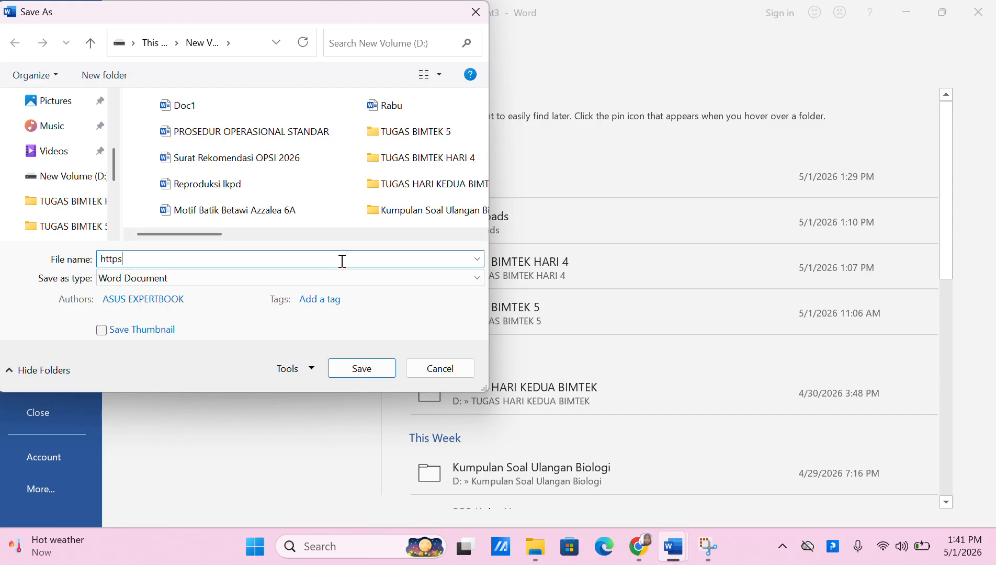
key(BackSpace)
key(BackSpace)
key(BackSpace)
key(BackSpace)
text(Tu)
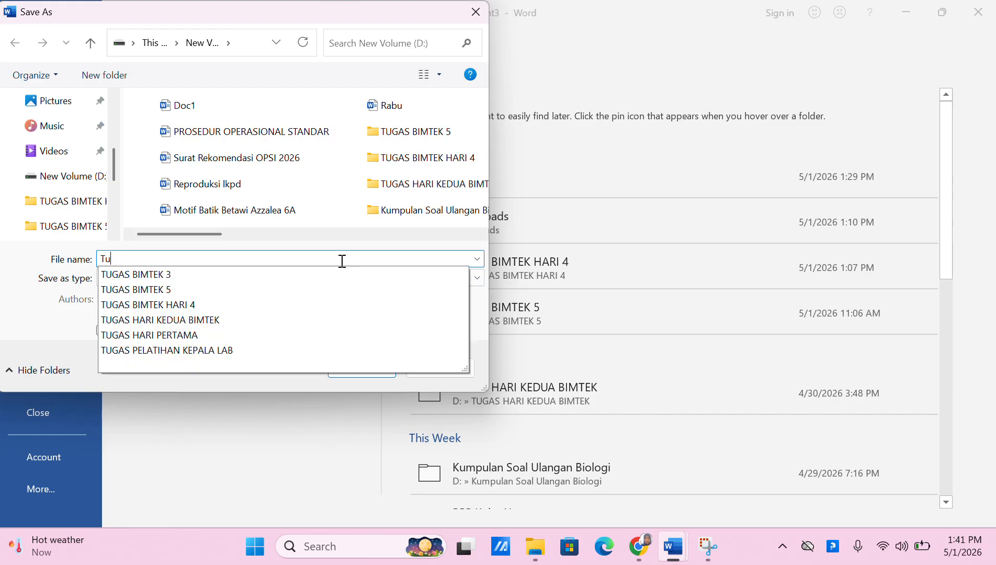
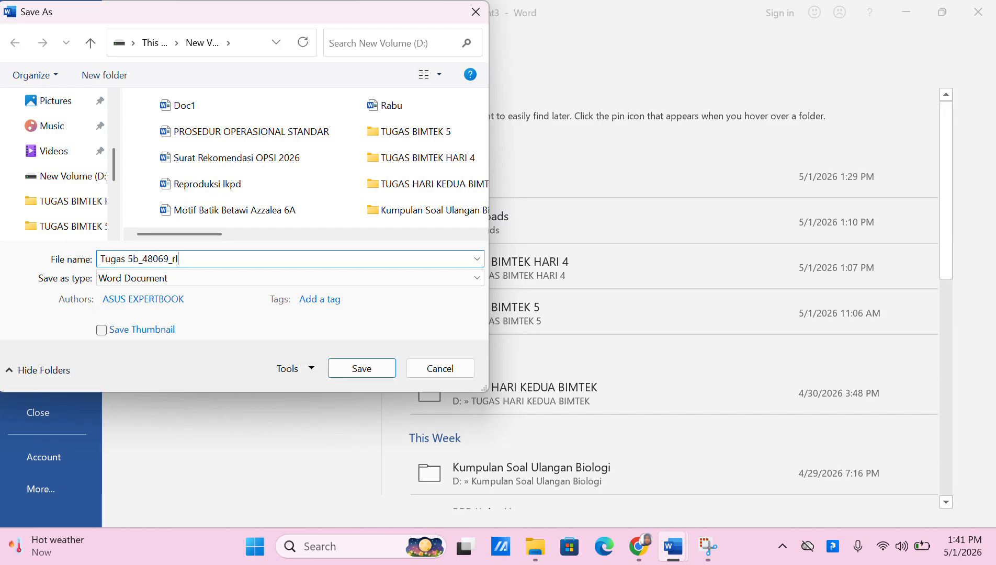
text(anfa)
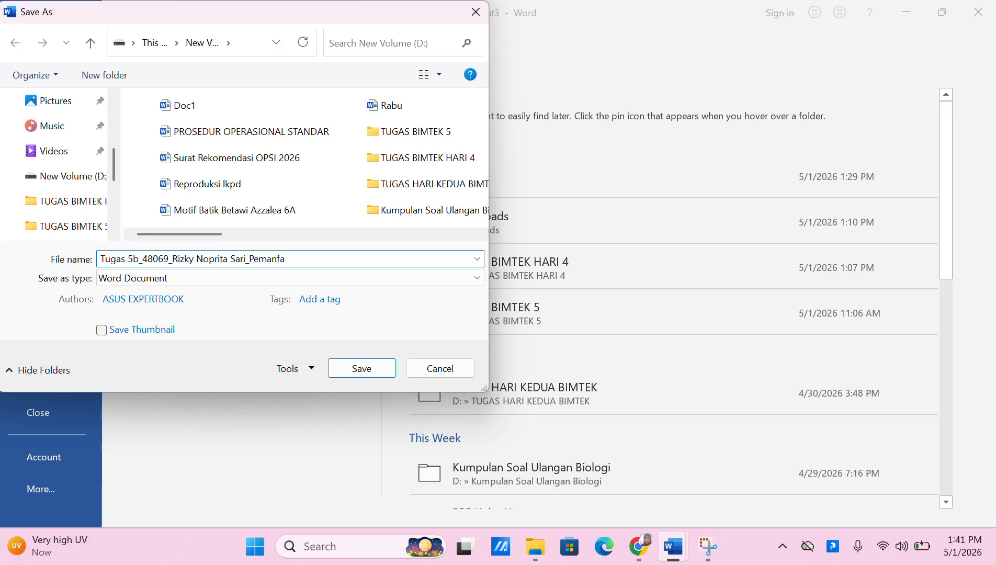
key(BackSpace)
key(BackSpace)
key(BackSpace)
key(BackSpace)
key(BackSpace)
key(BackSpace)
key(BackSpace)
key(BackSpace)
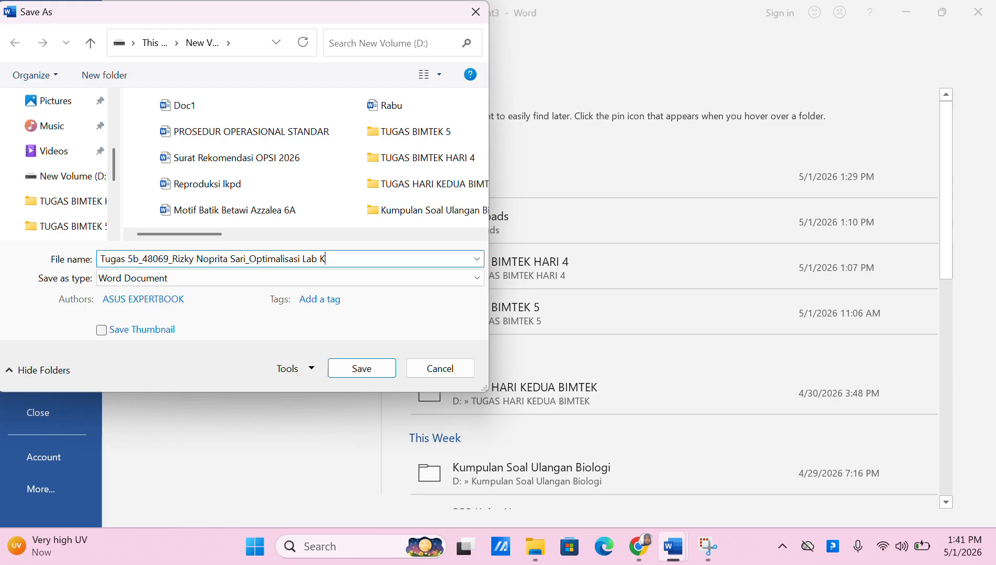
text(omputer_)
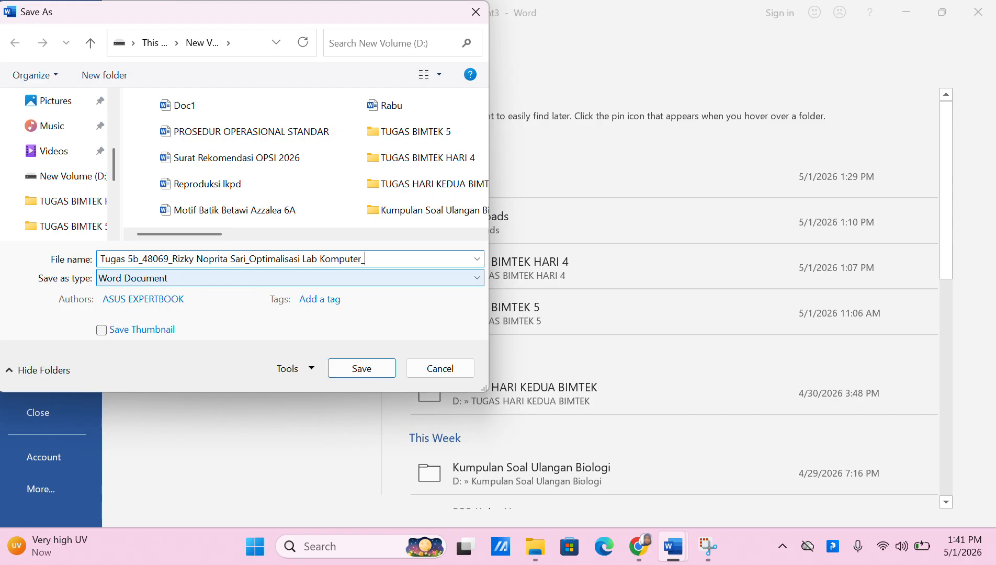
text(Video)
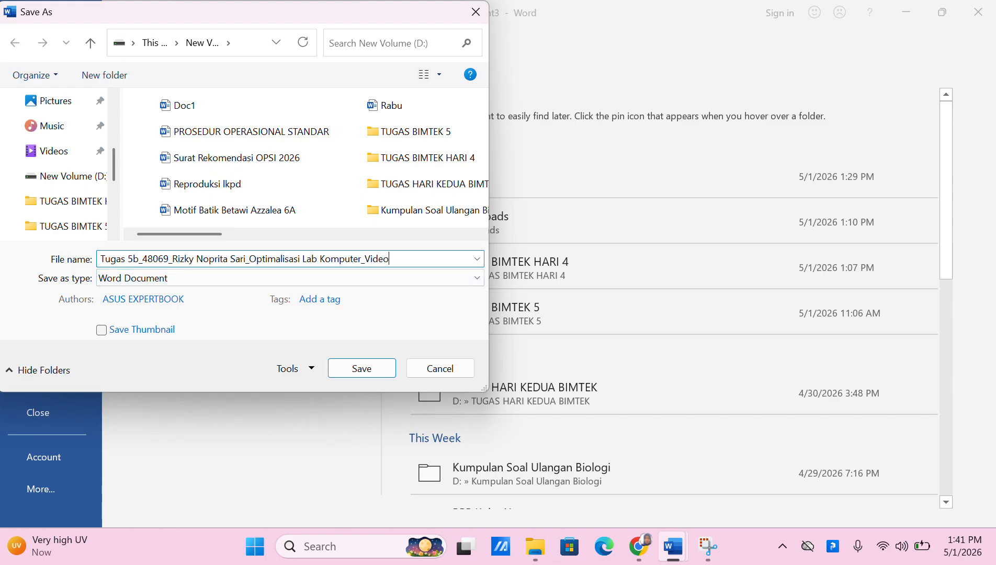
key(BackSpace)
key(BackSpace)
key(BackSpace)
key(BackSpace)
key(BackSpace)
text(Link Virtual Lab)
Save it as a Word 97-2003 Document, then return to Canva's published-site page
click(317, 279)
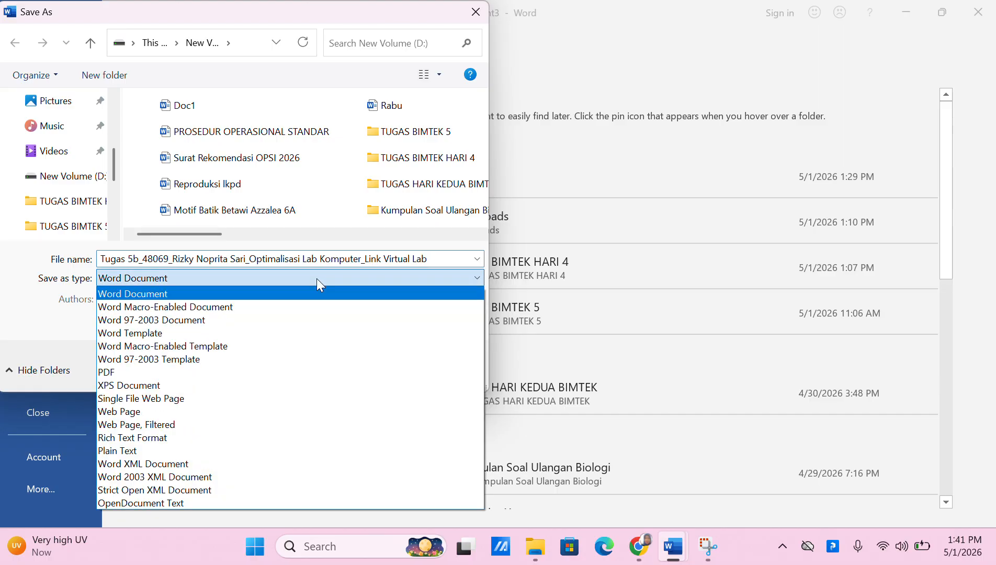
click(306, 320)
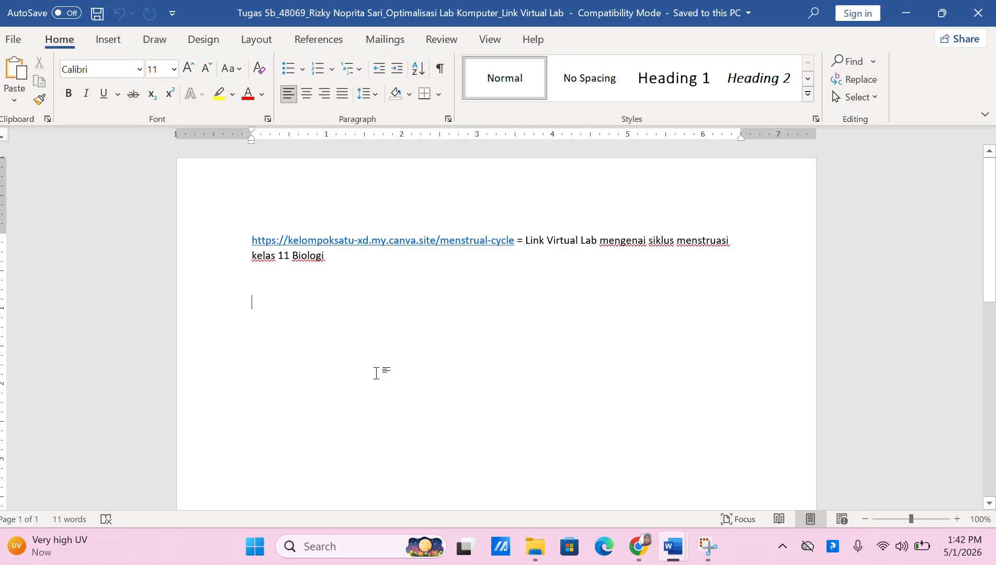
mouse_move(638, 546)
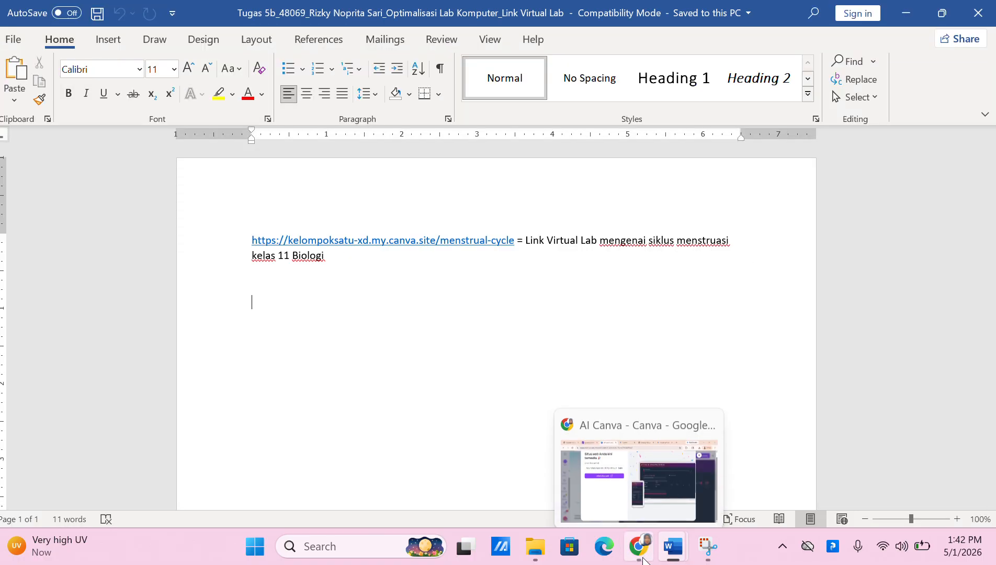
click(636, 476)
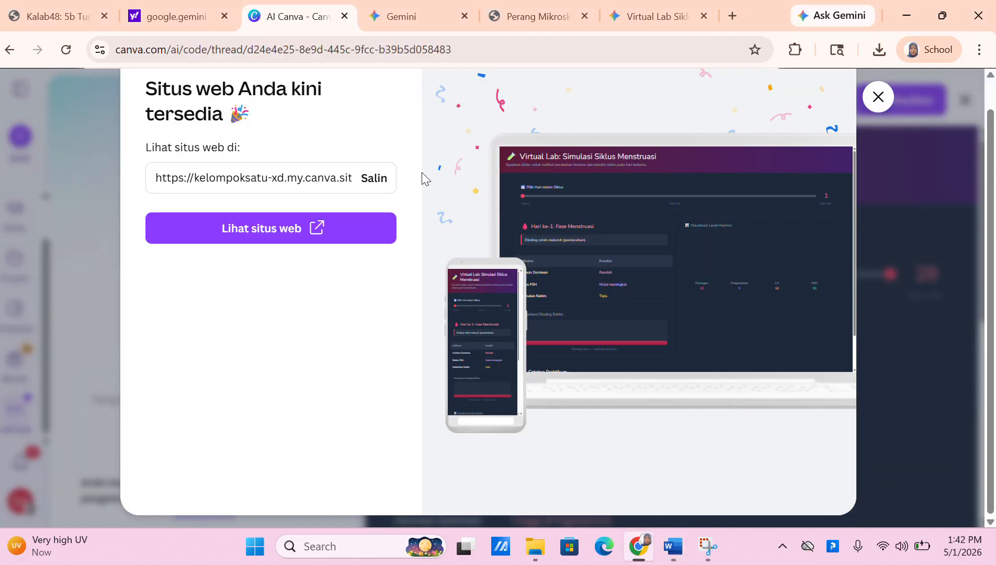